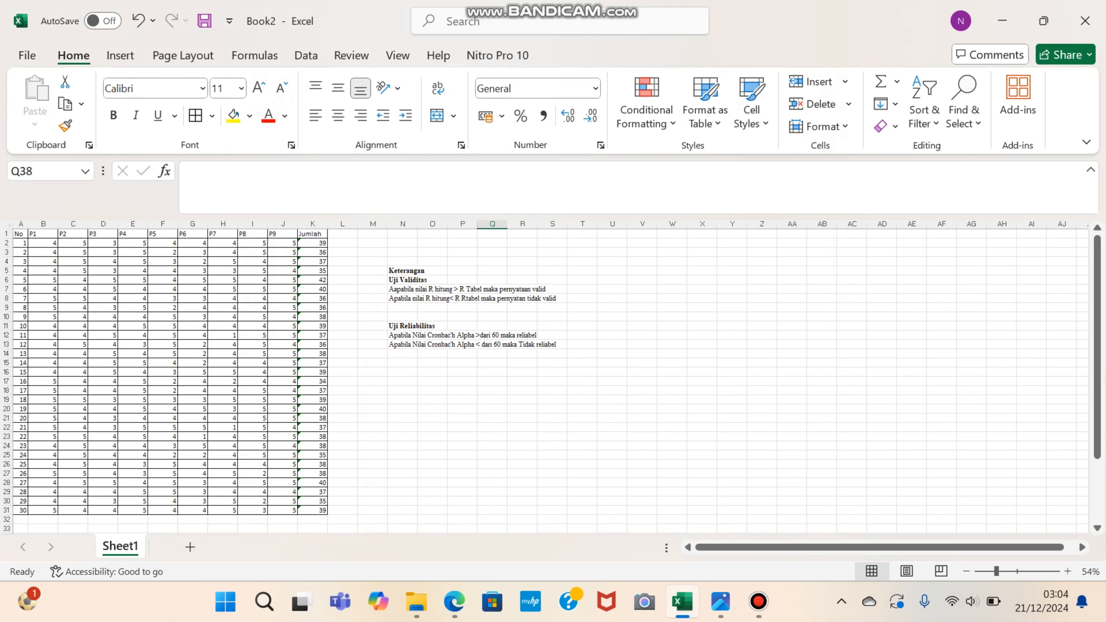
Add a blank worksheet to the workbook and return to Sheet1
scroll(545, 379, down, 3)
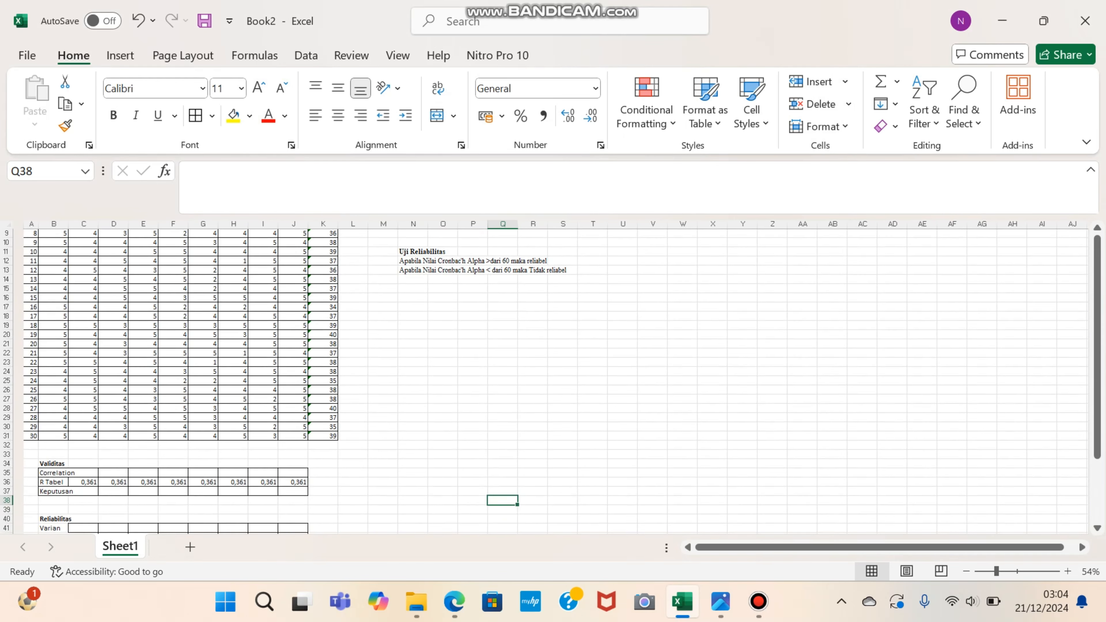
scroll(544, 380, right, 1)
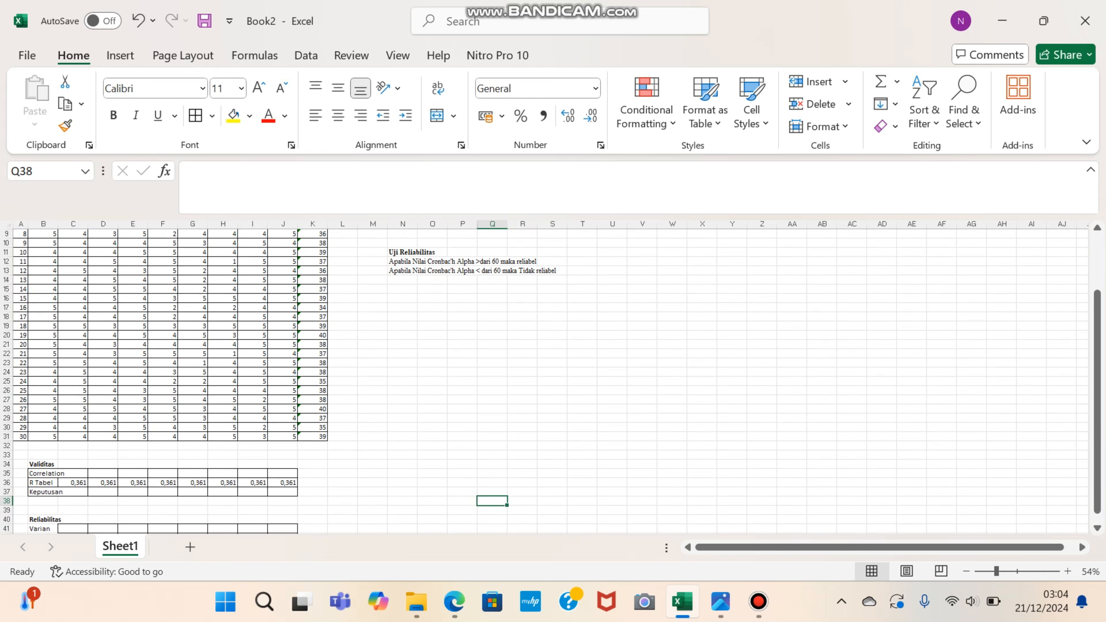
click(190, 547)
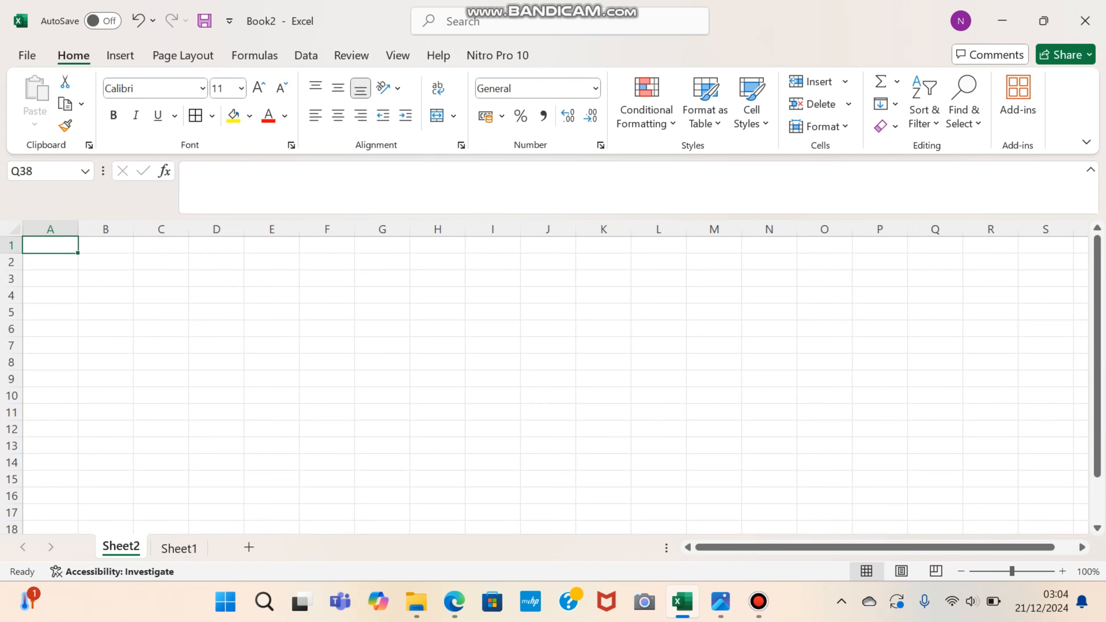
click(179, 549)
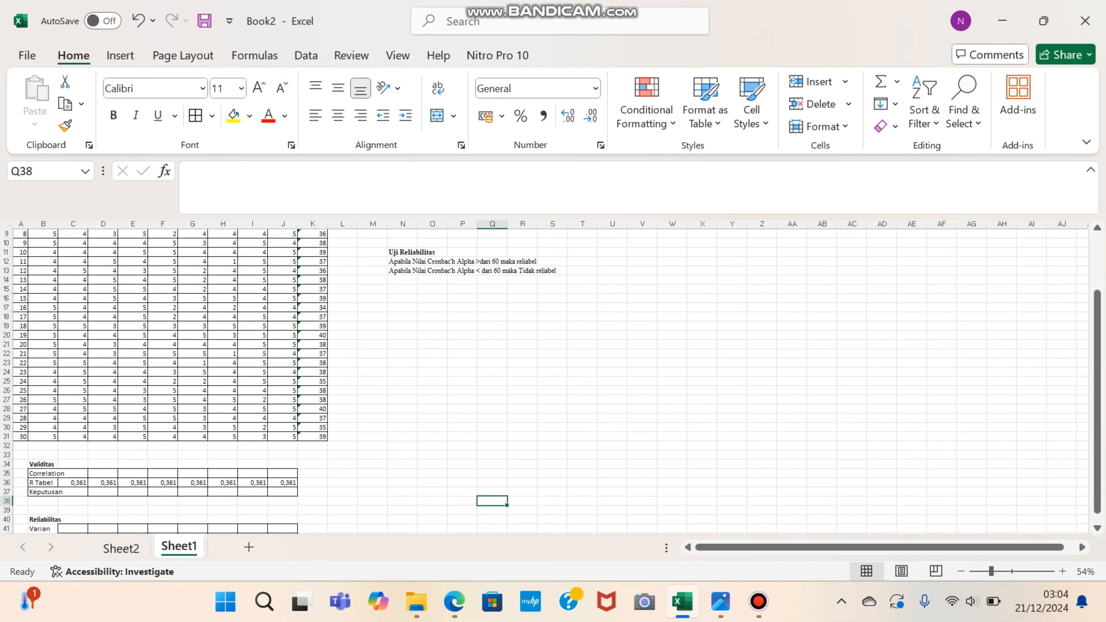
mouse_move(759, 602)
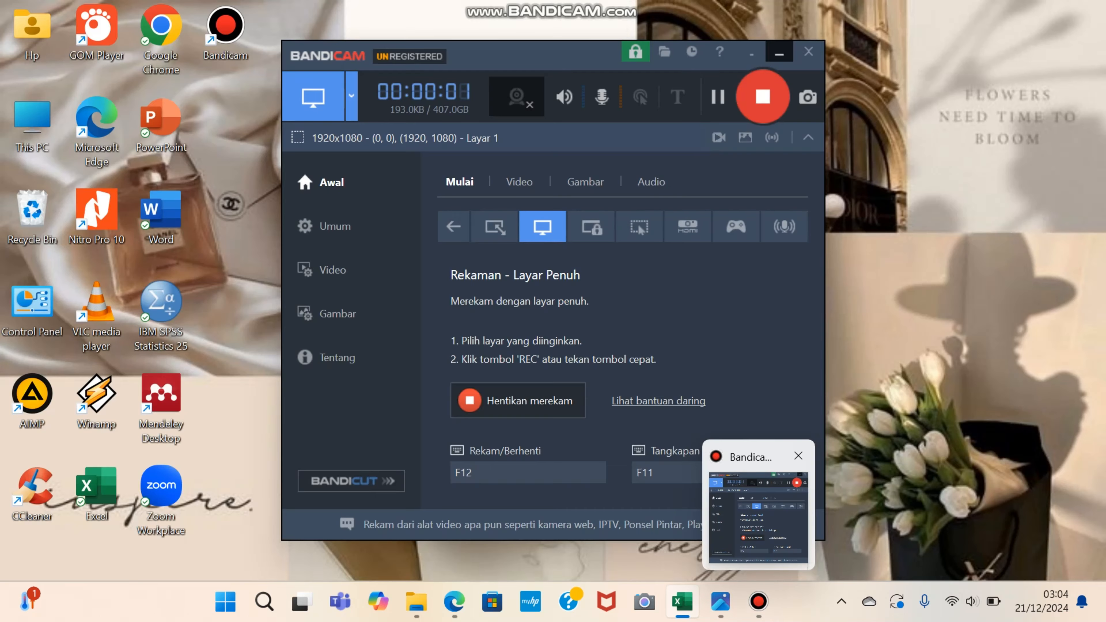
click(759, 519)
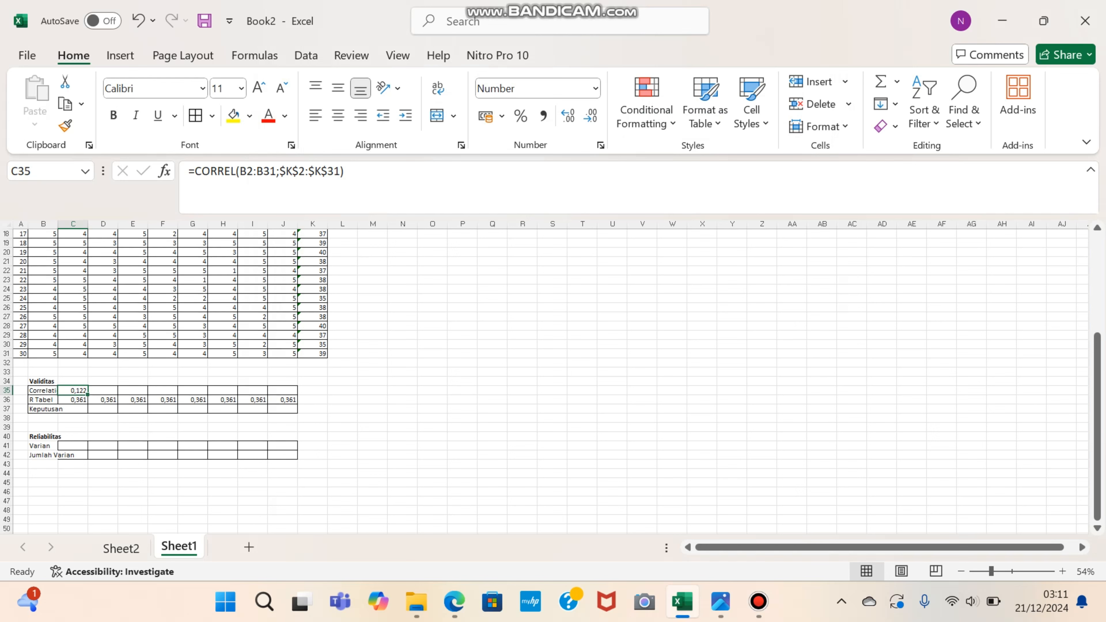
Begin a CORREL formula in cell D35, in the Correlation row of the Validitas table
click(103, 391)
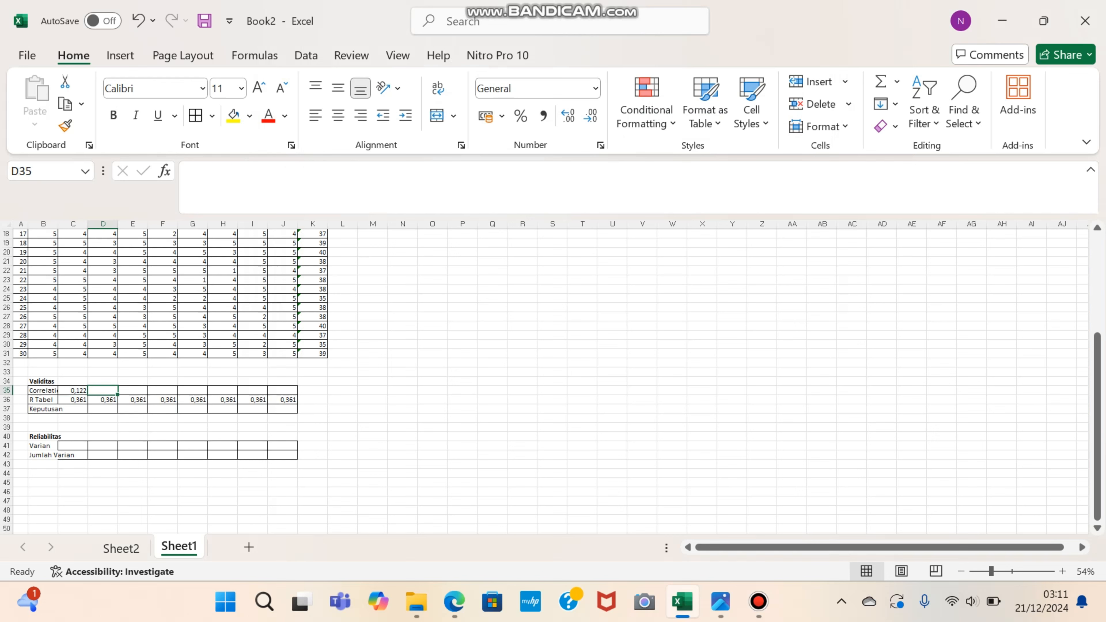
text(=)
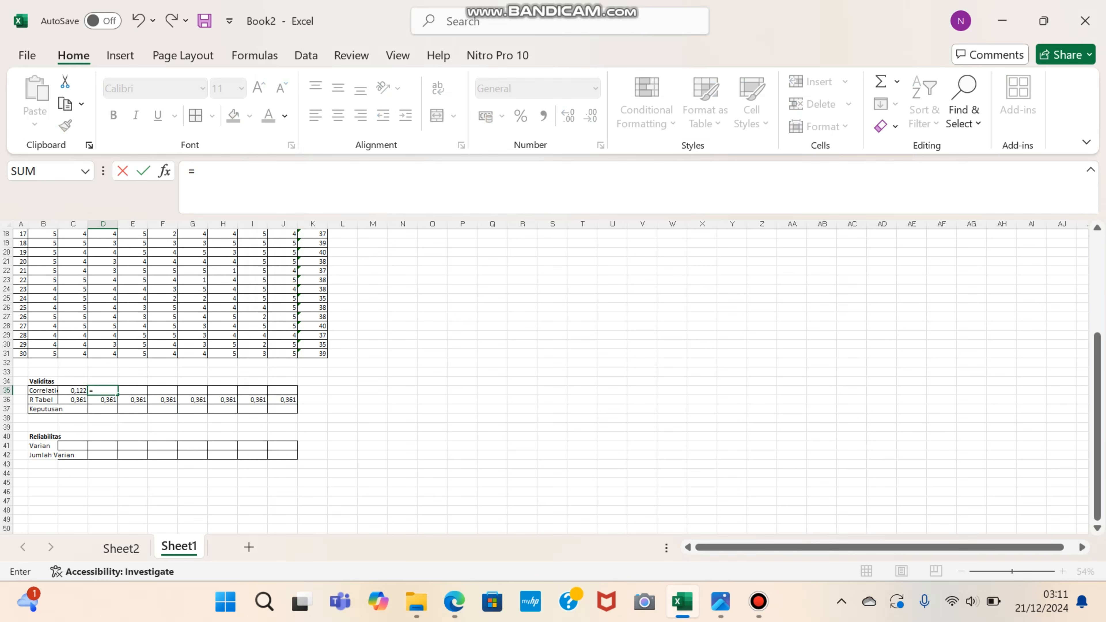
text((correl)
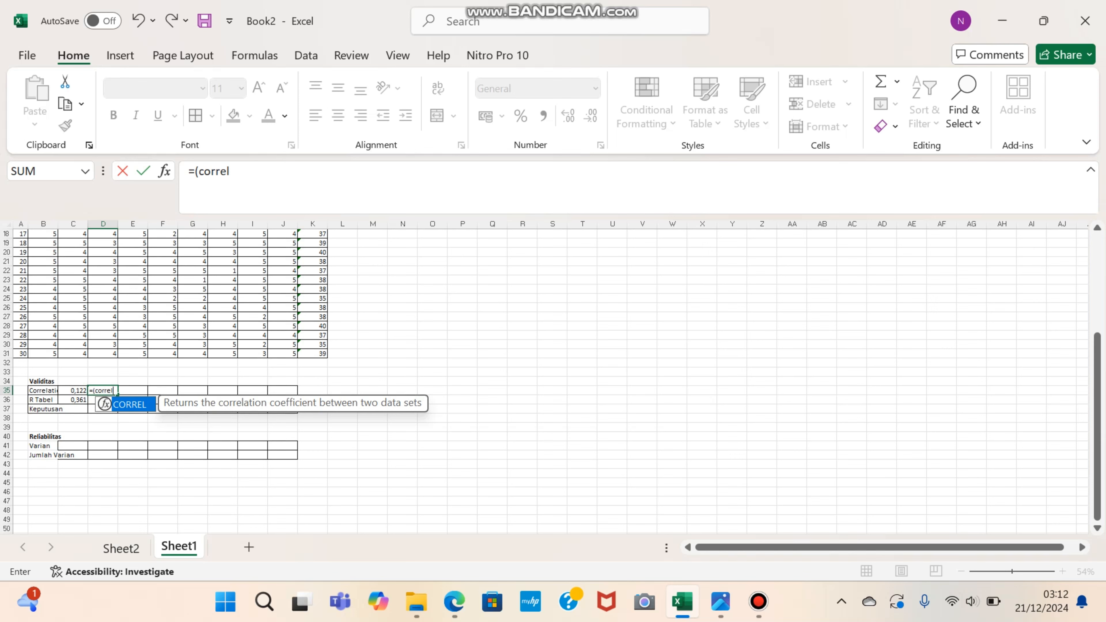
click(95, 391)
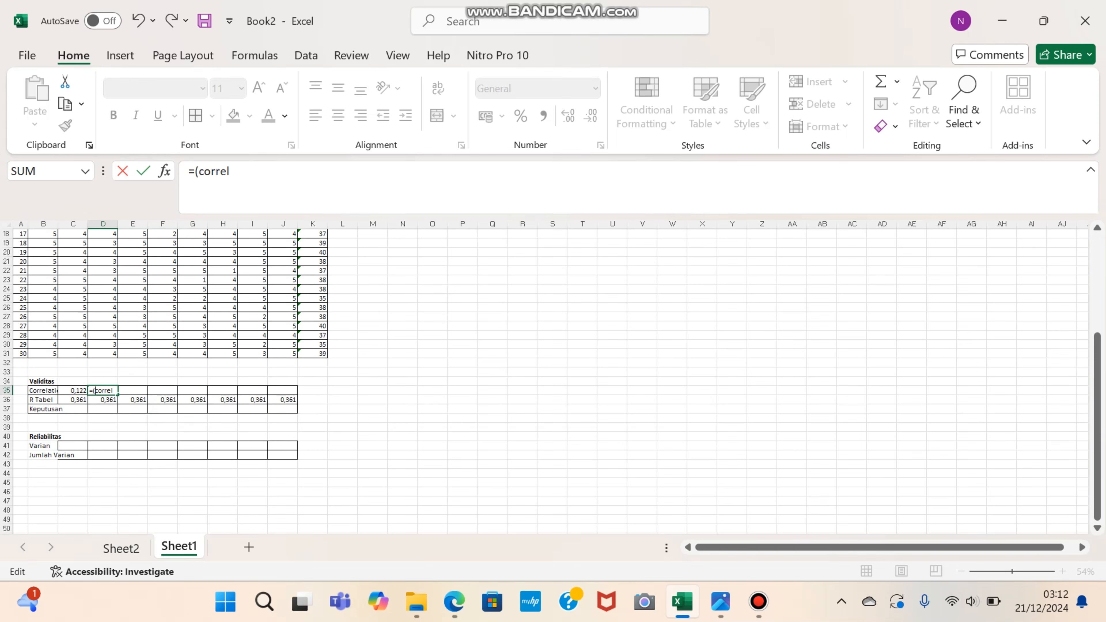
key(BackSpace)
text(()
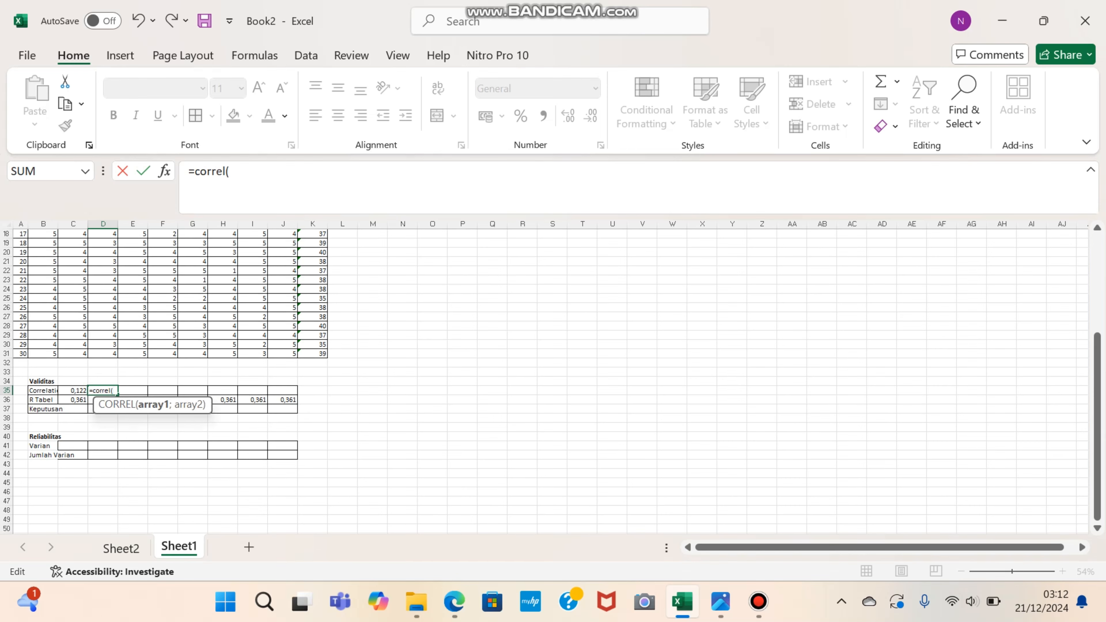
Set the CORREL arrays to the P2 scores C2:C31 and the Jumlah totals K2:K31, and close the parenthesis
scroll(175, 379, up, 6)
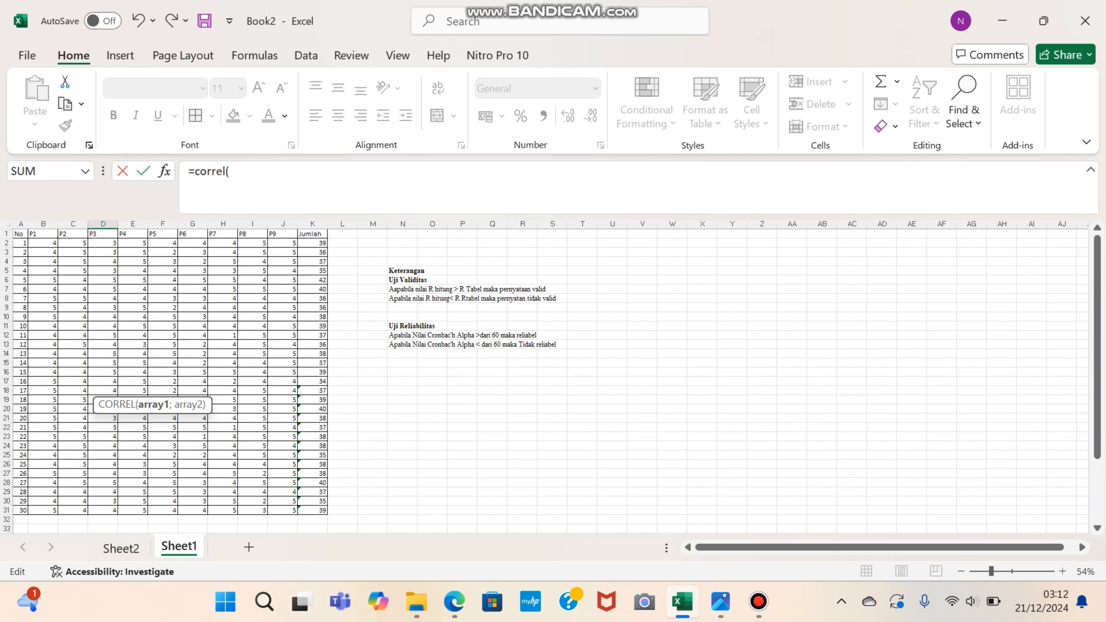
drag(73, 243, 75, 478)
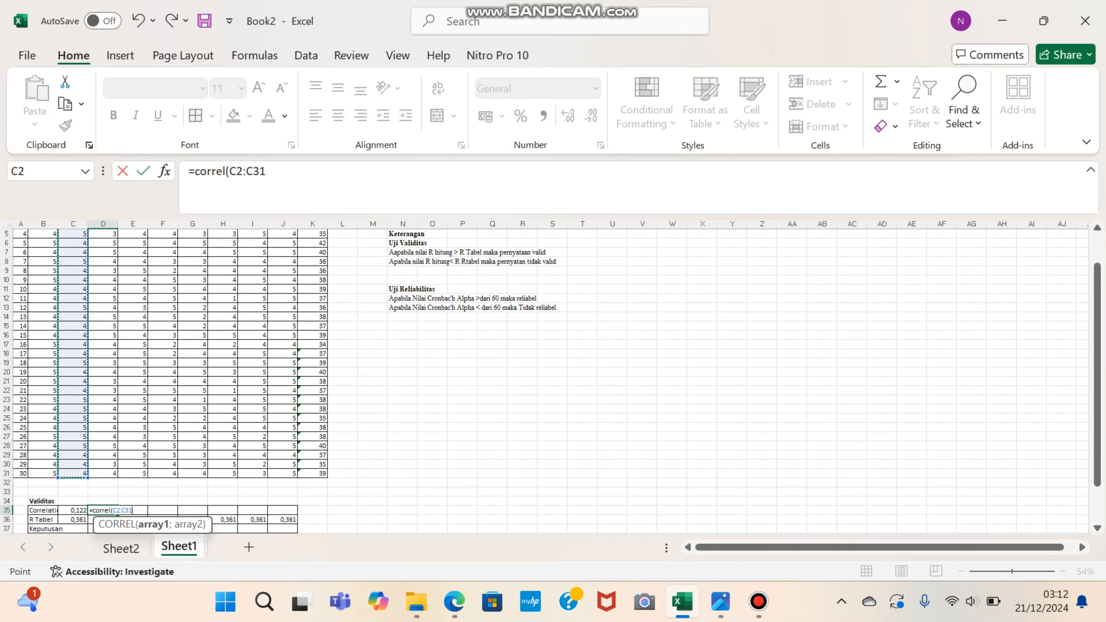
text(;)
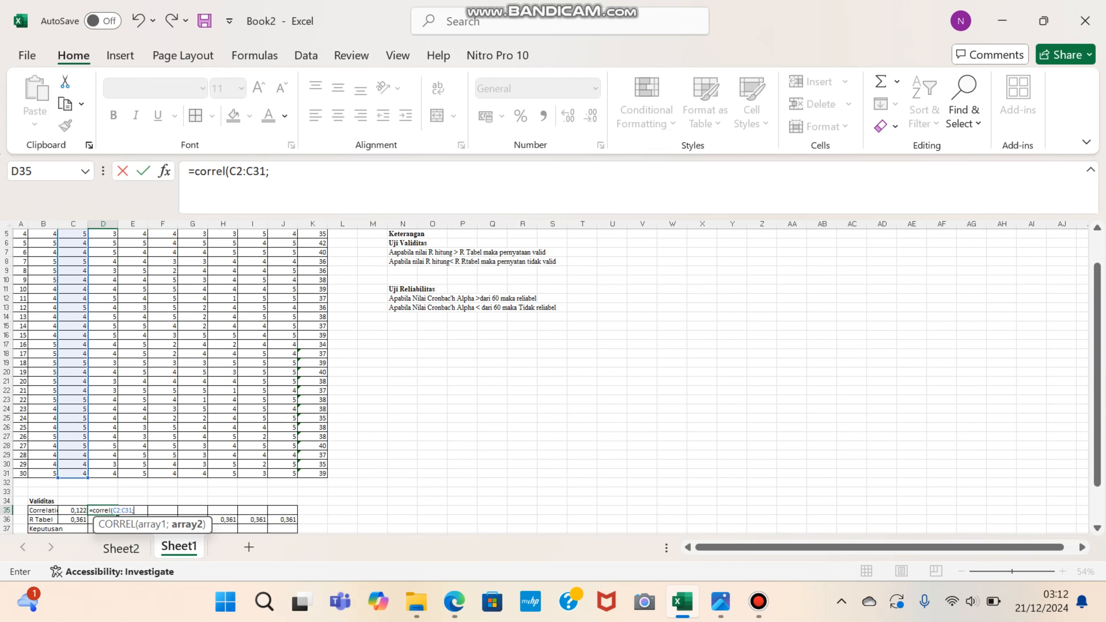
scroll(544, 377, up, 2)
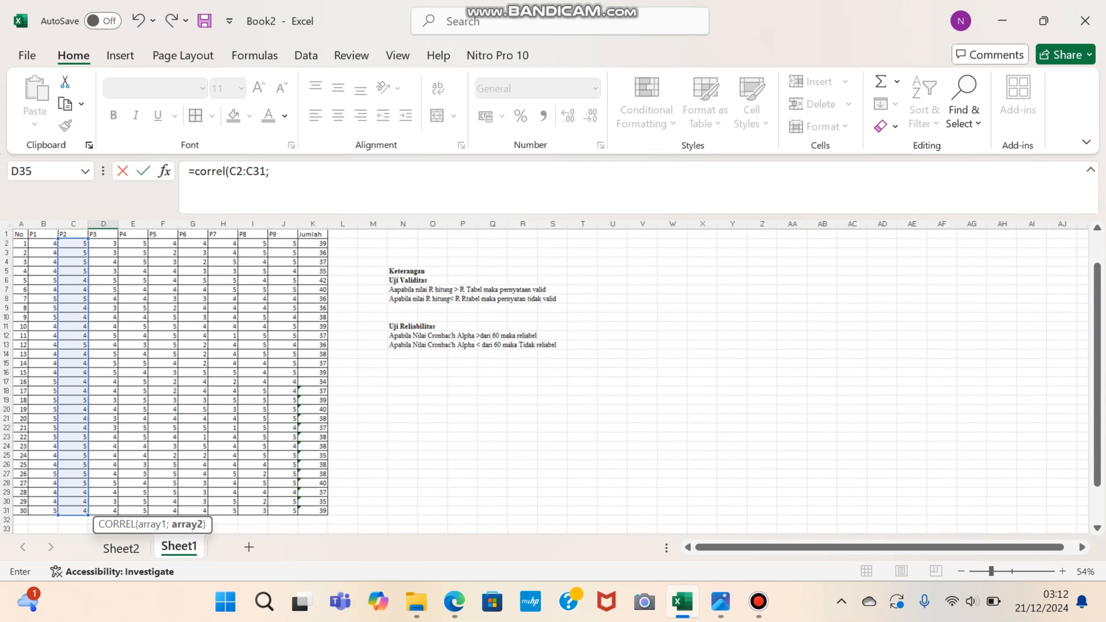
click(312, 244)
drag(312, 244, 327, 494)
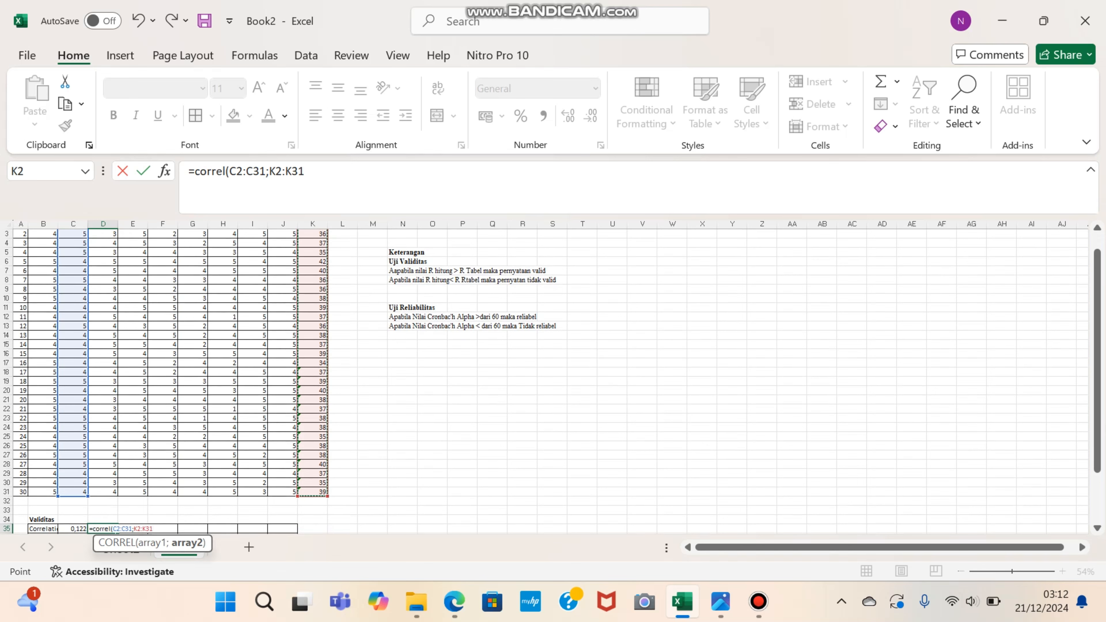
text())
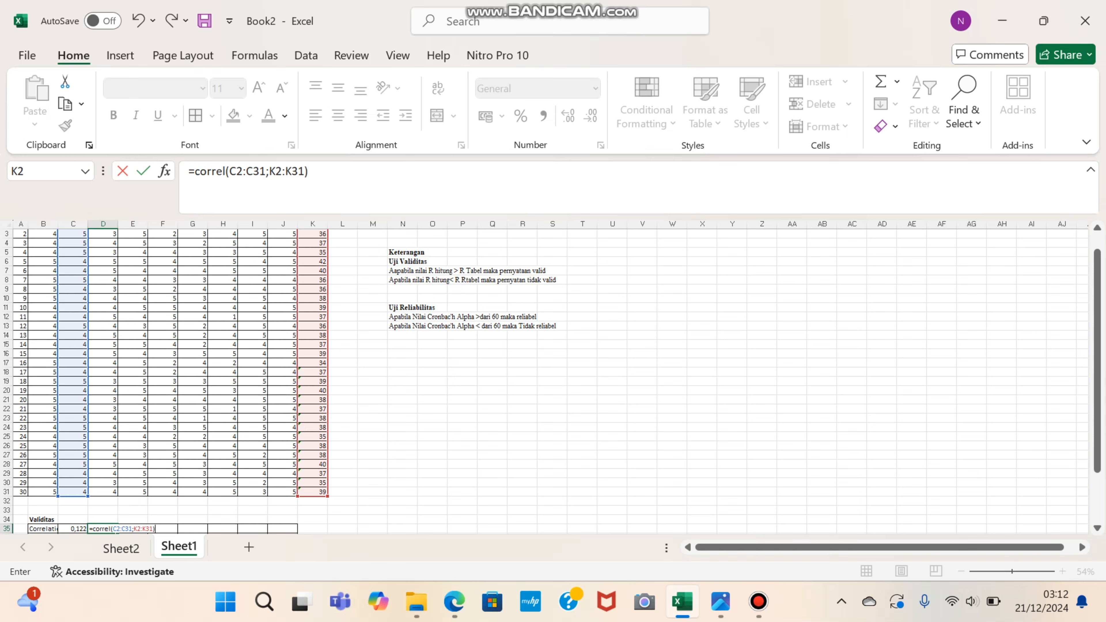
Make the Jumlah range absolute as $K$2:$K$31 and commit the D35 formula
click(145, 529)
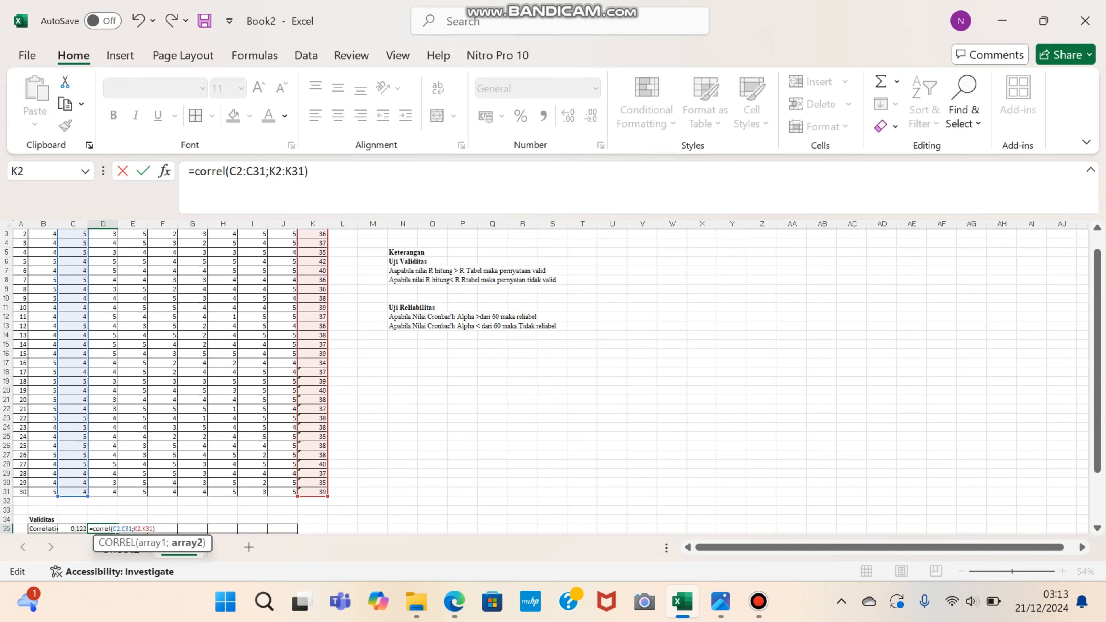
key(F4)
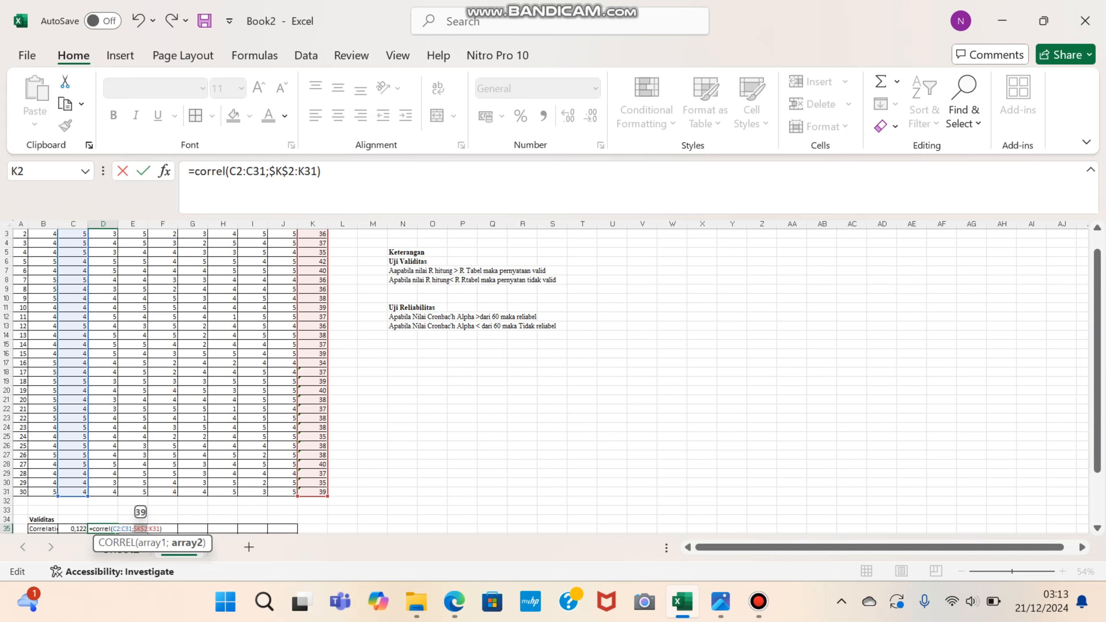
key(Right)
key(F4)
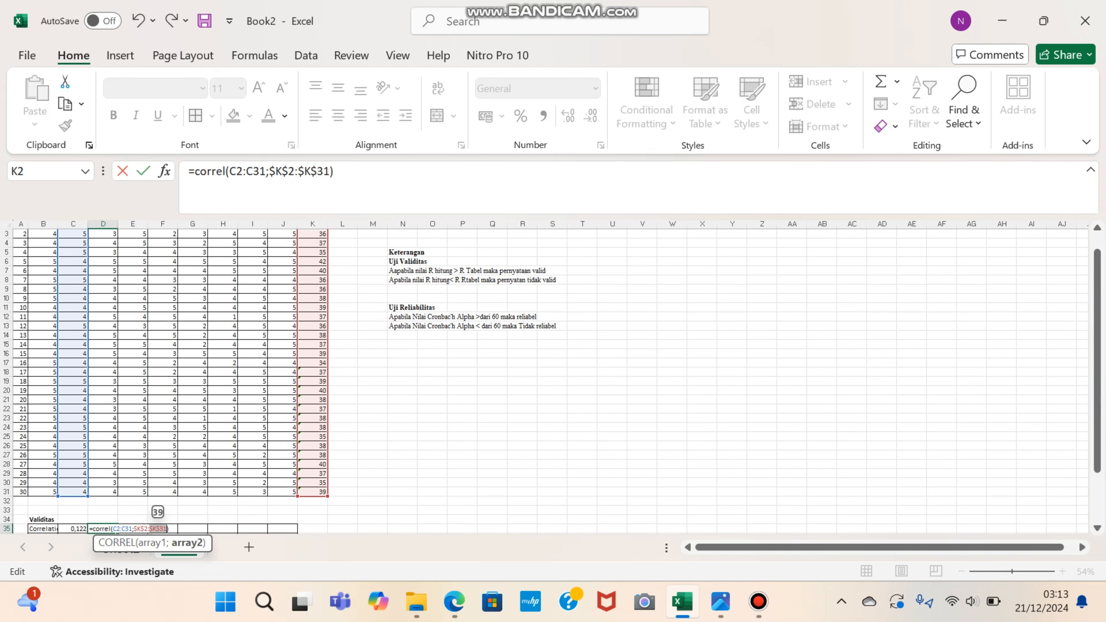
key(Return)
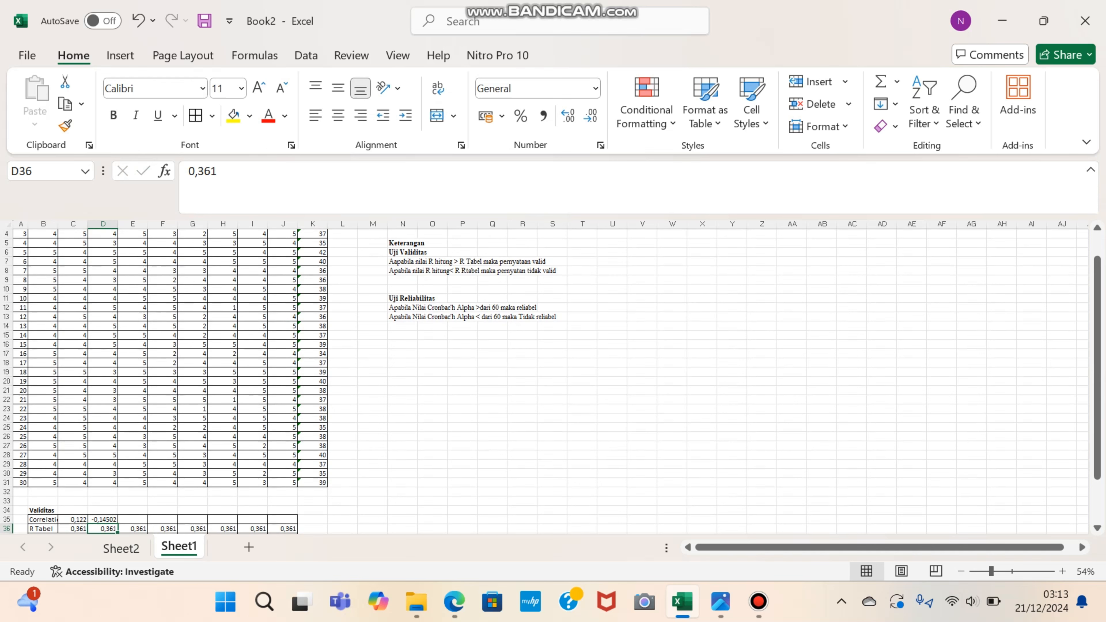
Reduce the correlation value in D35 to three decimal places and select E35
click(103, 519)
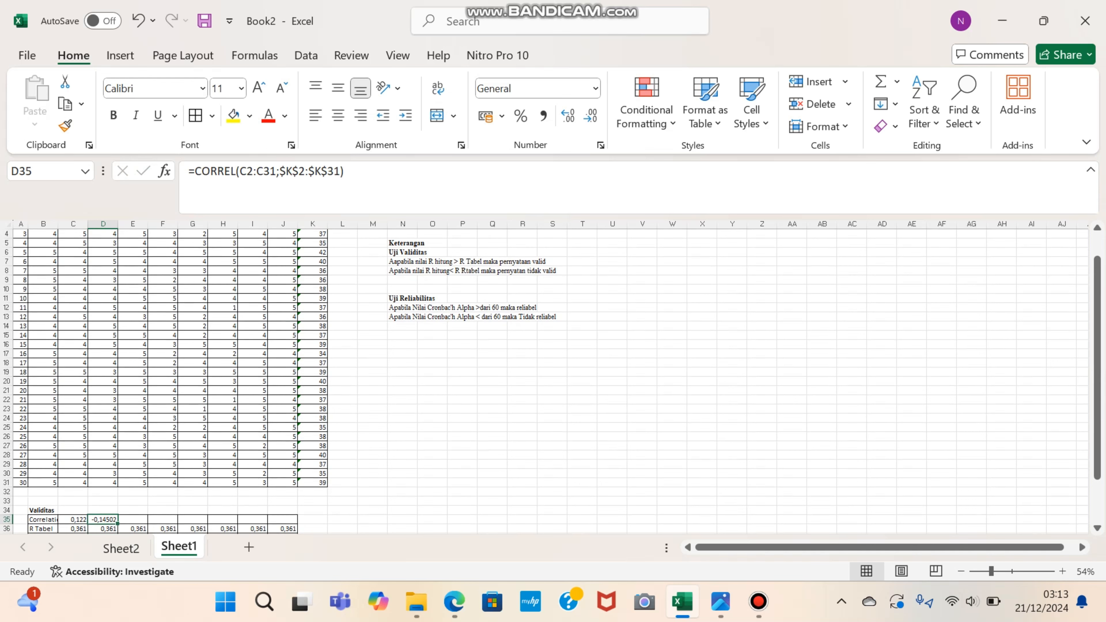
click(591, 115)
click(591, 116)
click(133, 519)
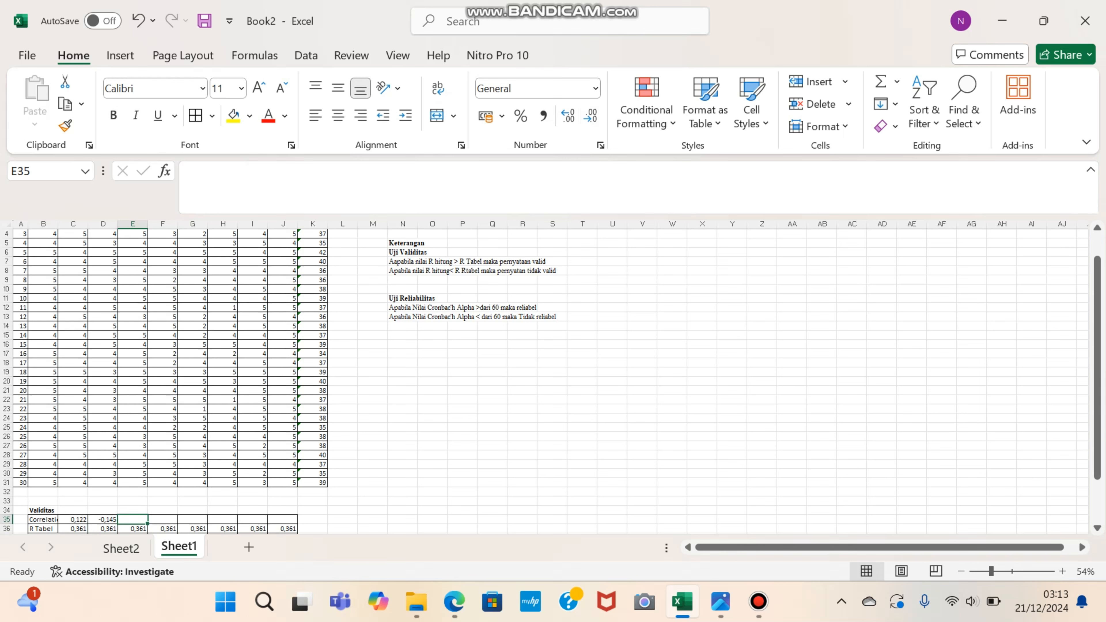
click(463, 21)
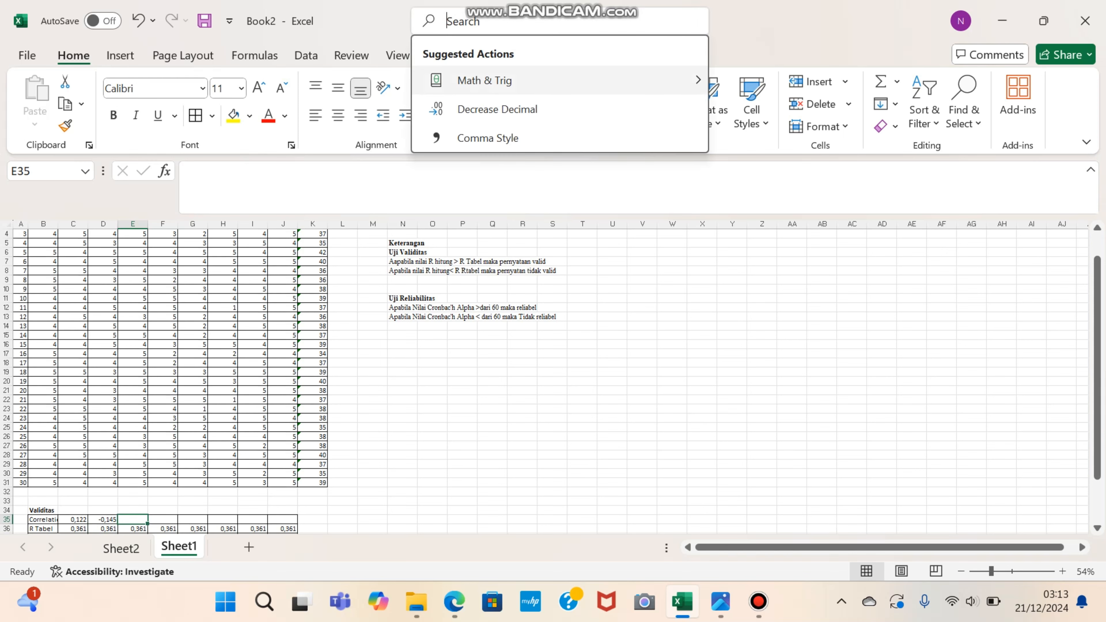
mouse_move(454, 602)
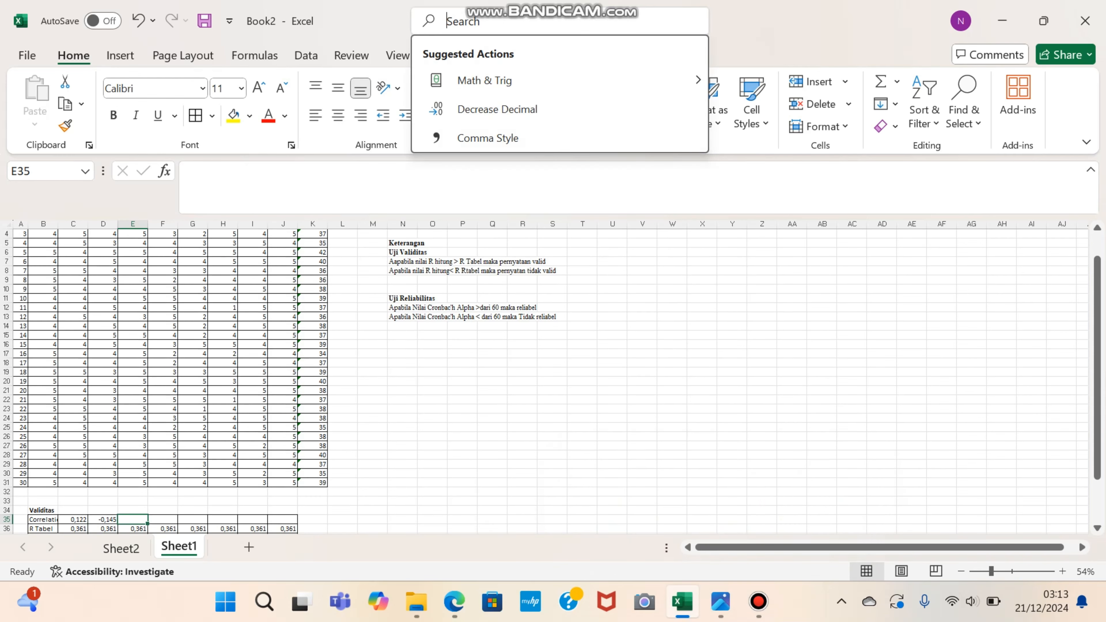
key(Escape)
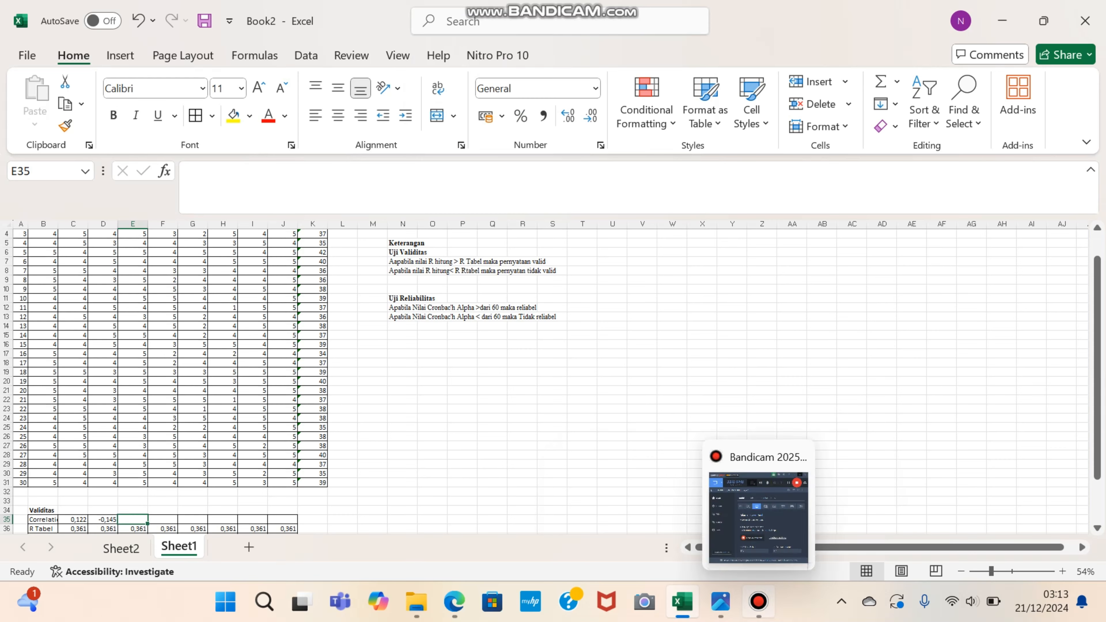
click(758, 602)
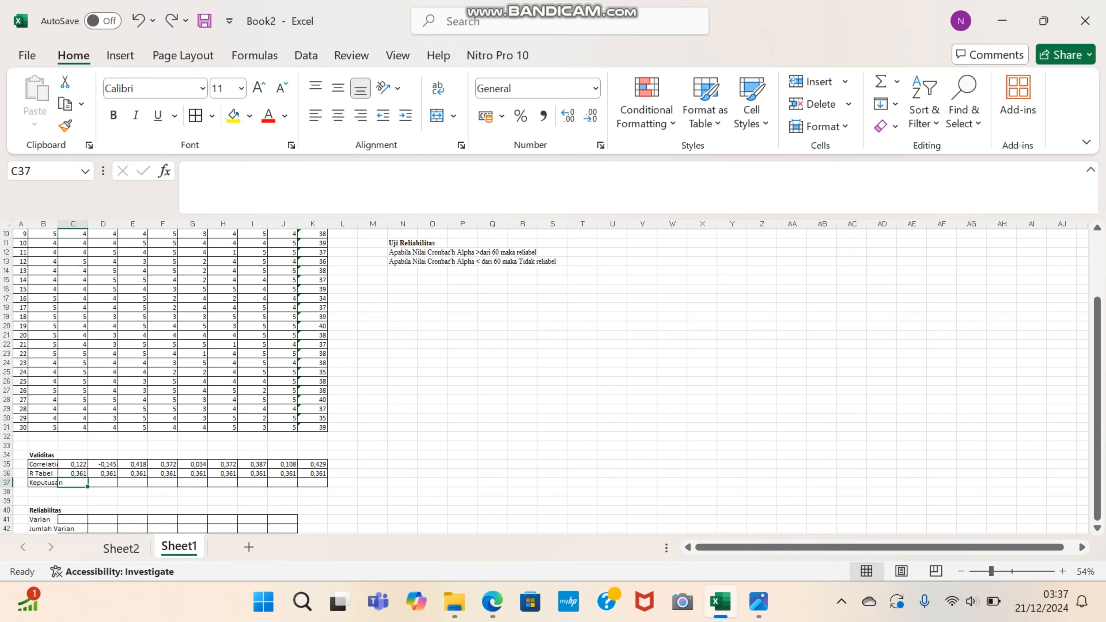
Begin an IF formula in Keputusan cell C37, referencing C35 and C36 and opening a quoted text argument
text(=)
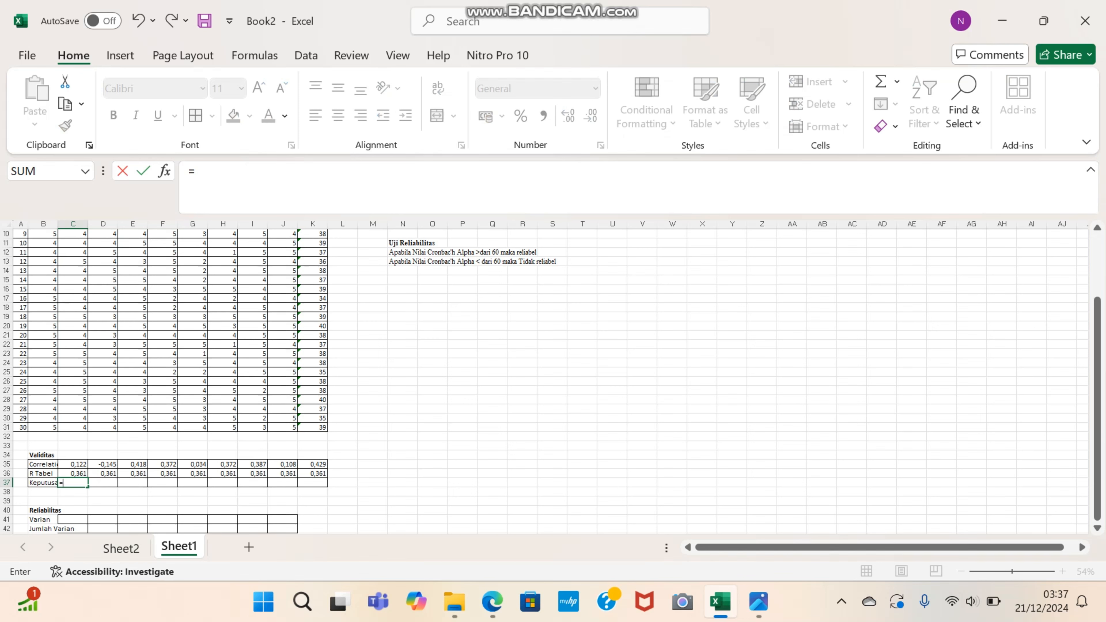
text(if)
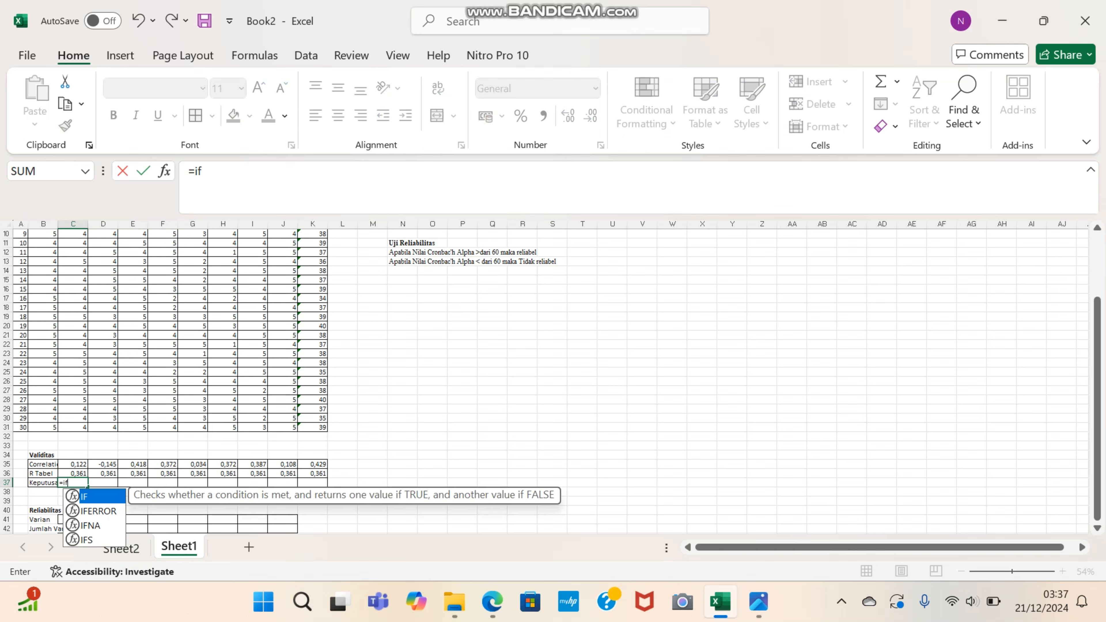
text(()
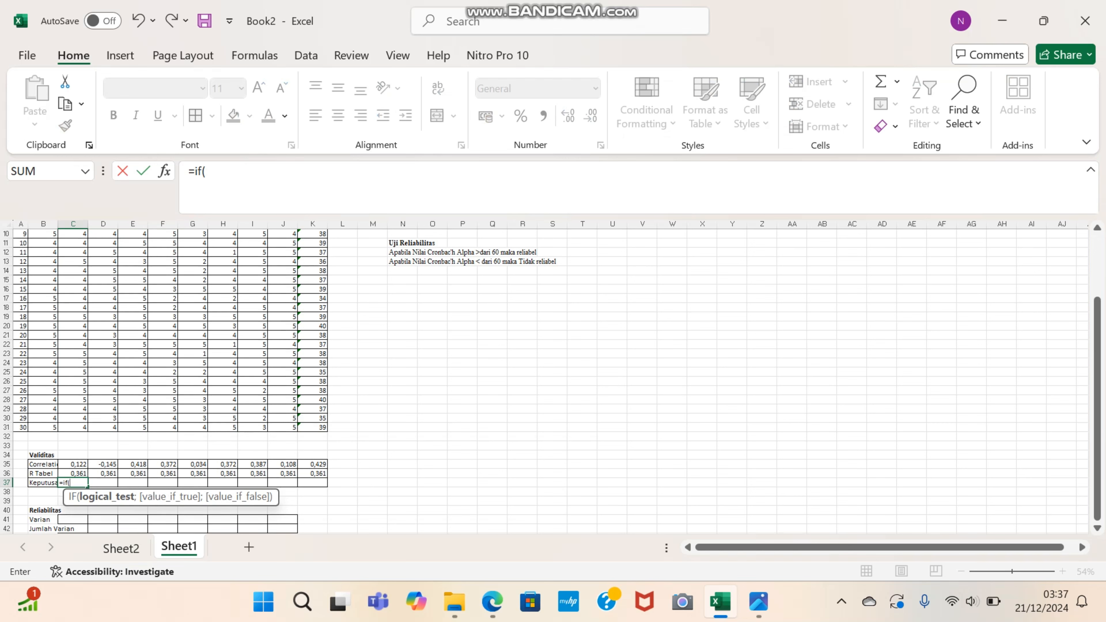
click(73, 465)
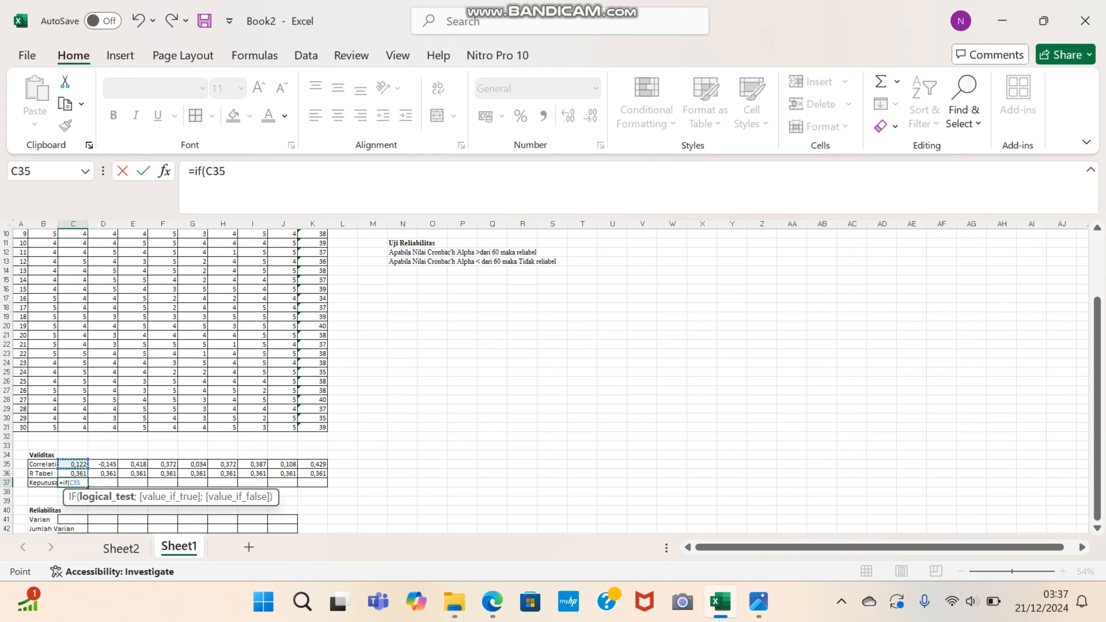
text(;)
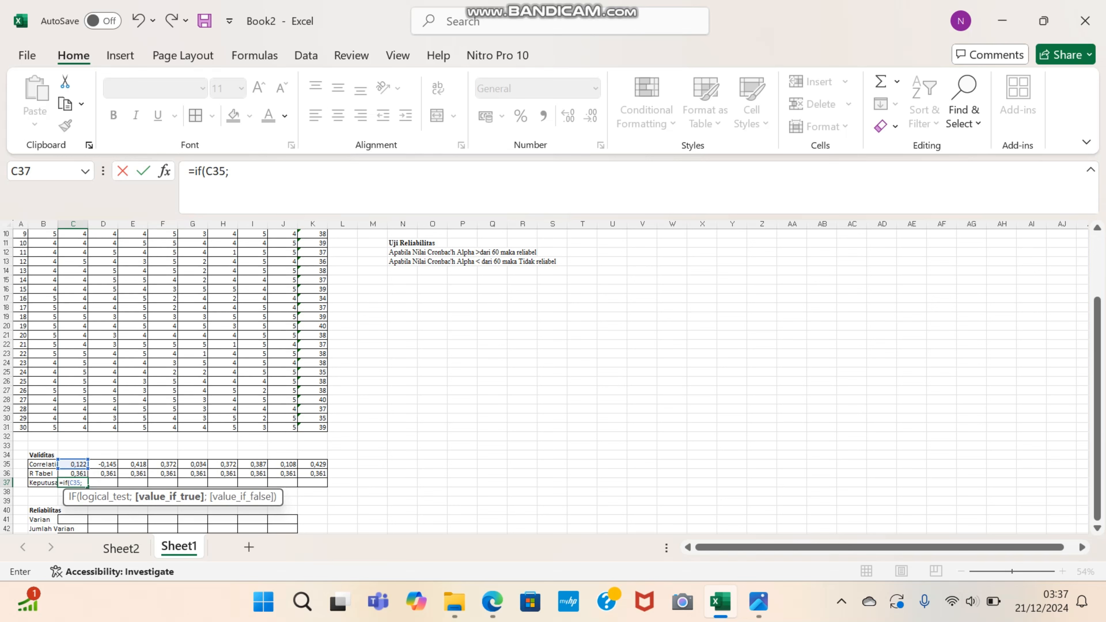
key(Up)
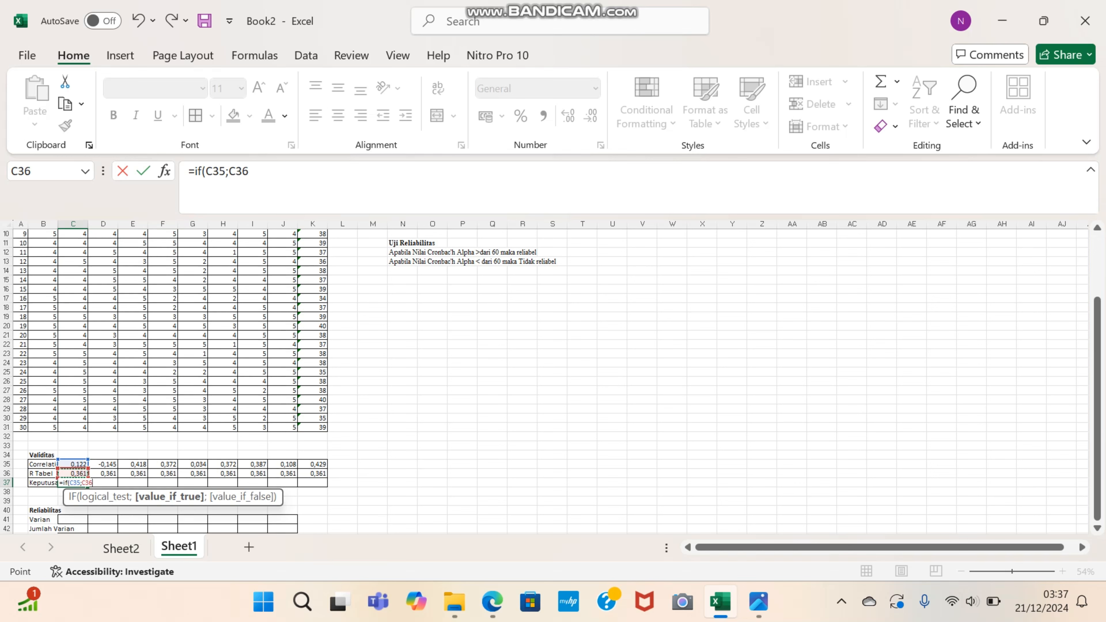
text(;")
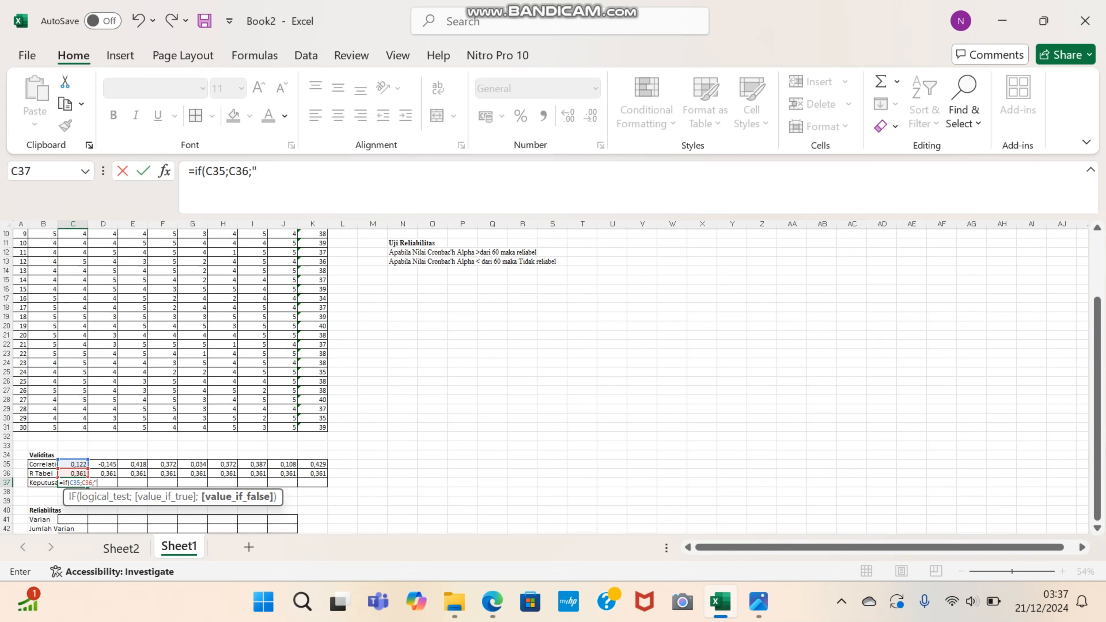
Correct the logical test in the C37 formula to C35>C36 by replacing the separator between the two references
click(81, 483)
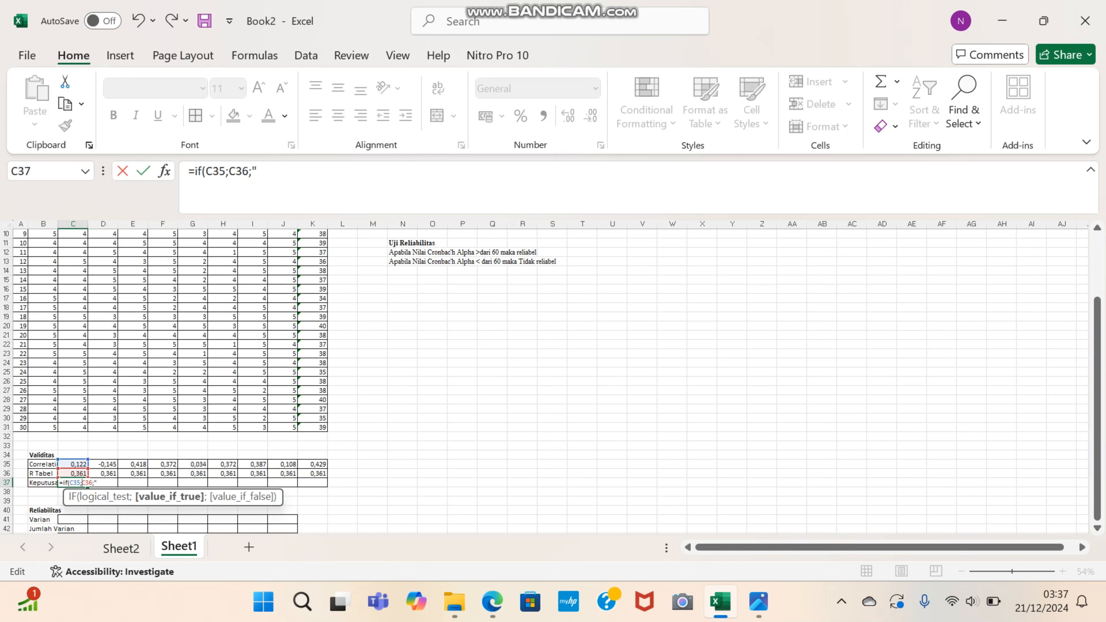
key(BackSpace)
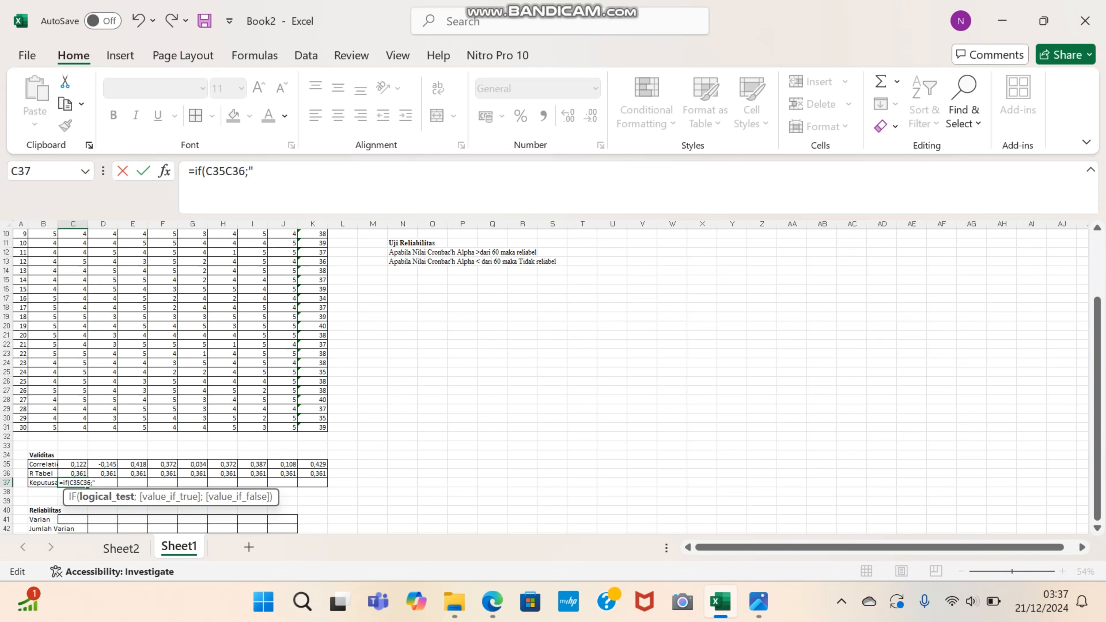
text(.)
key(BackSpace)
text(>)
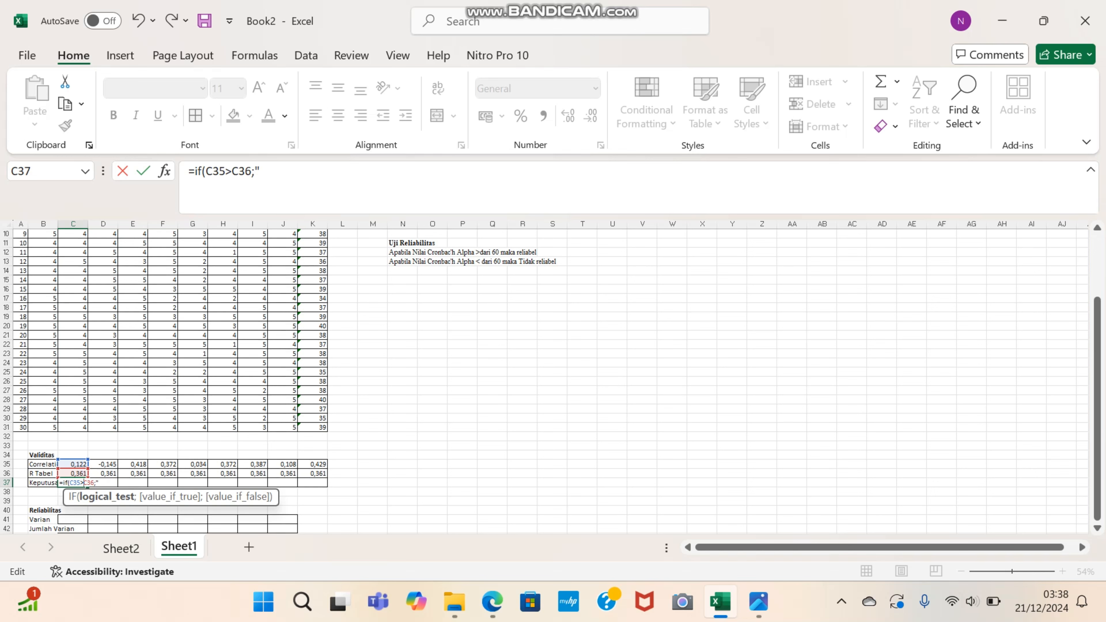
Complete the C37 formula with the results "valid" and "Tidak valid", and copy it across the Keputusan row to K37
click(99, 483)
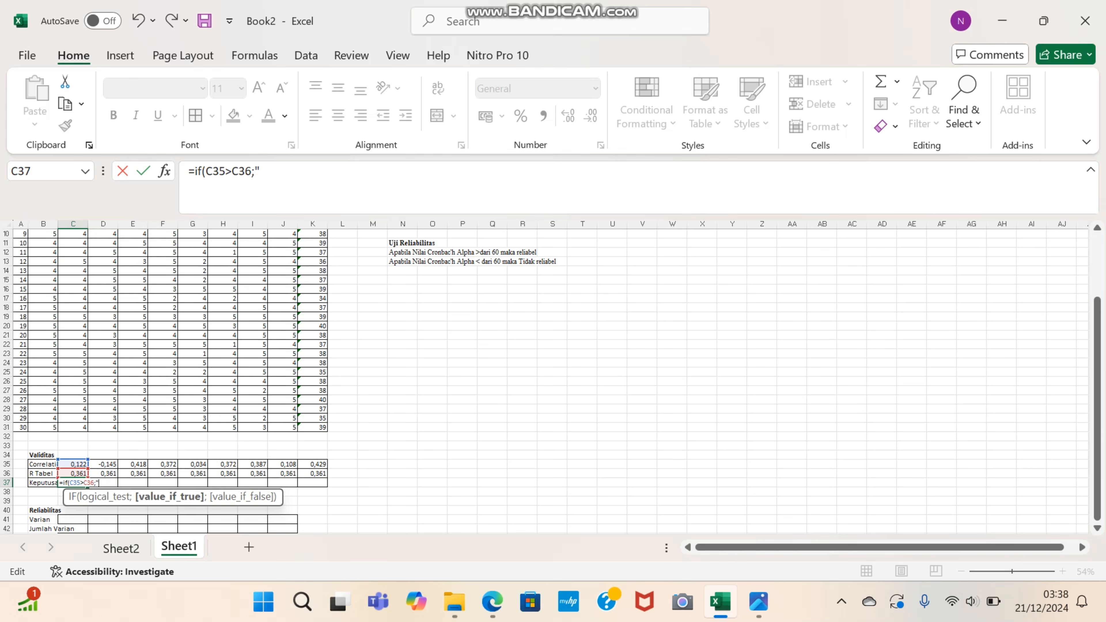
text(valid";)
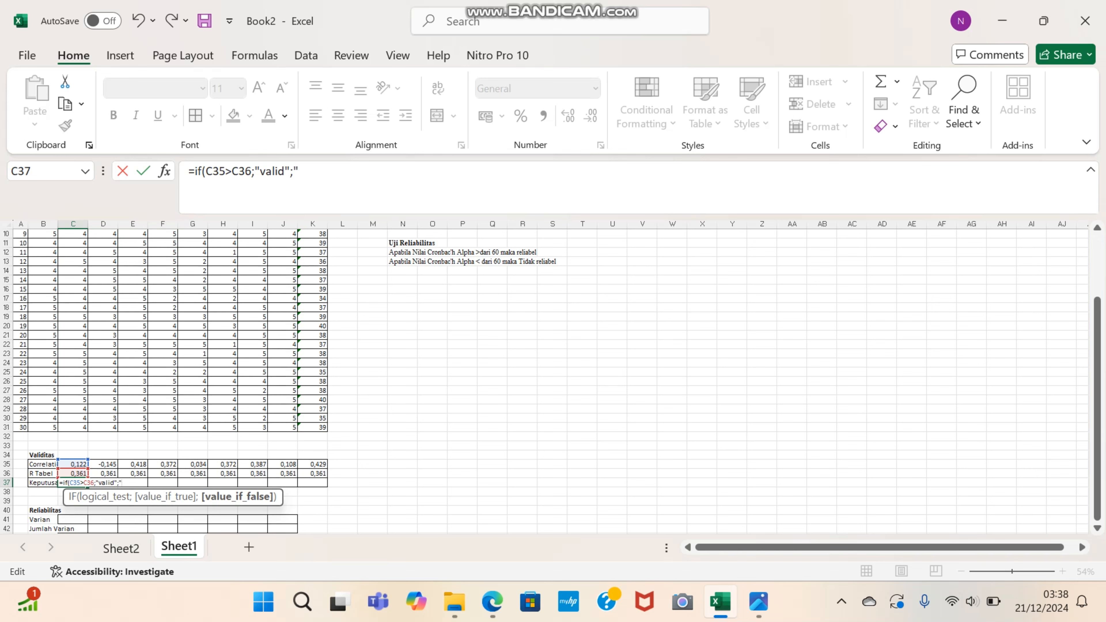
text("Tidak valid"))
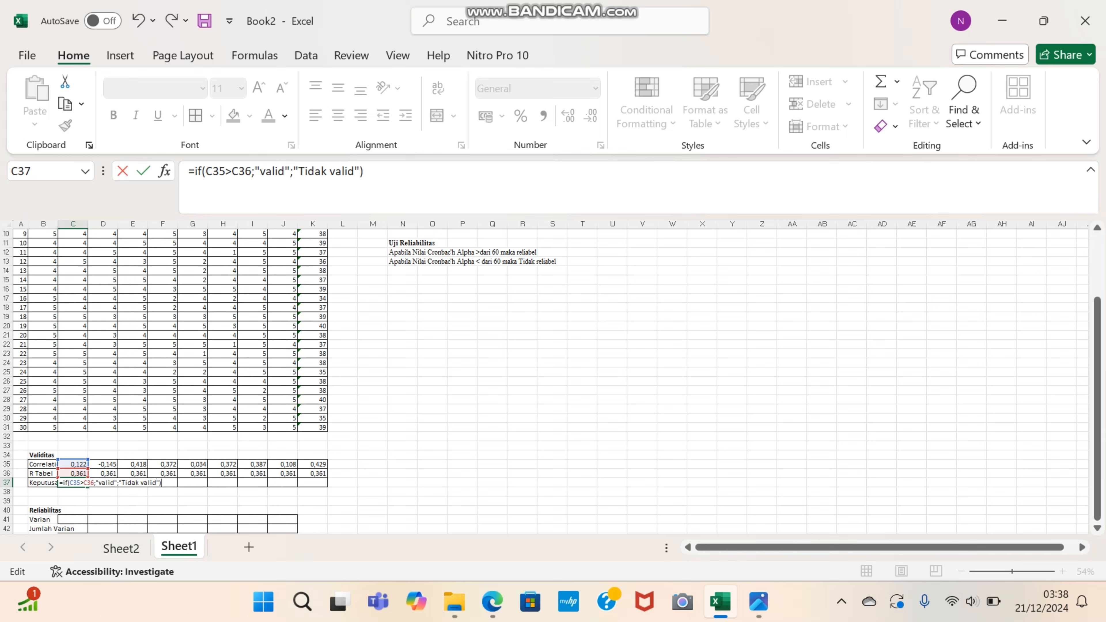
key(Return)
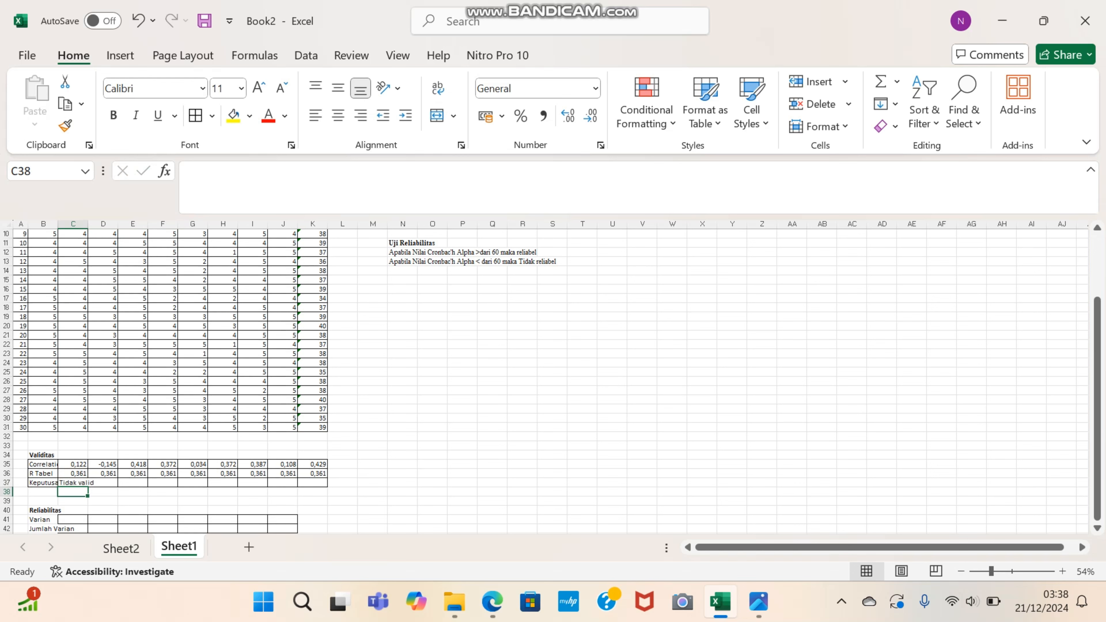
click(72, 483)
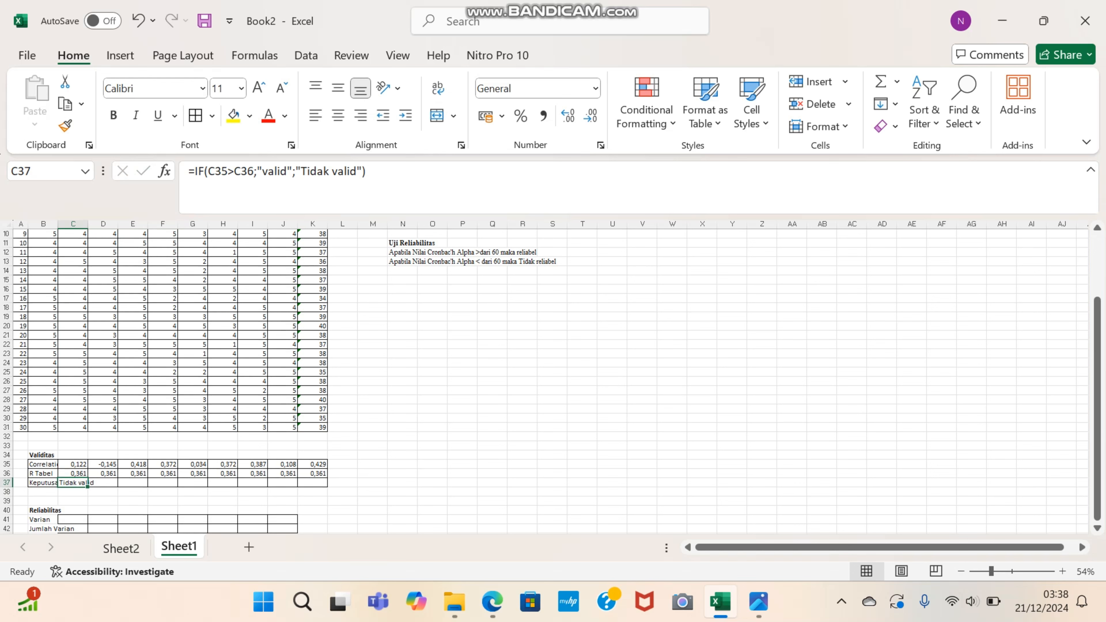
drag(87, 486, 326, 485)
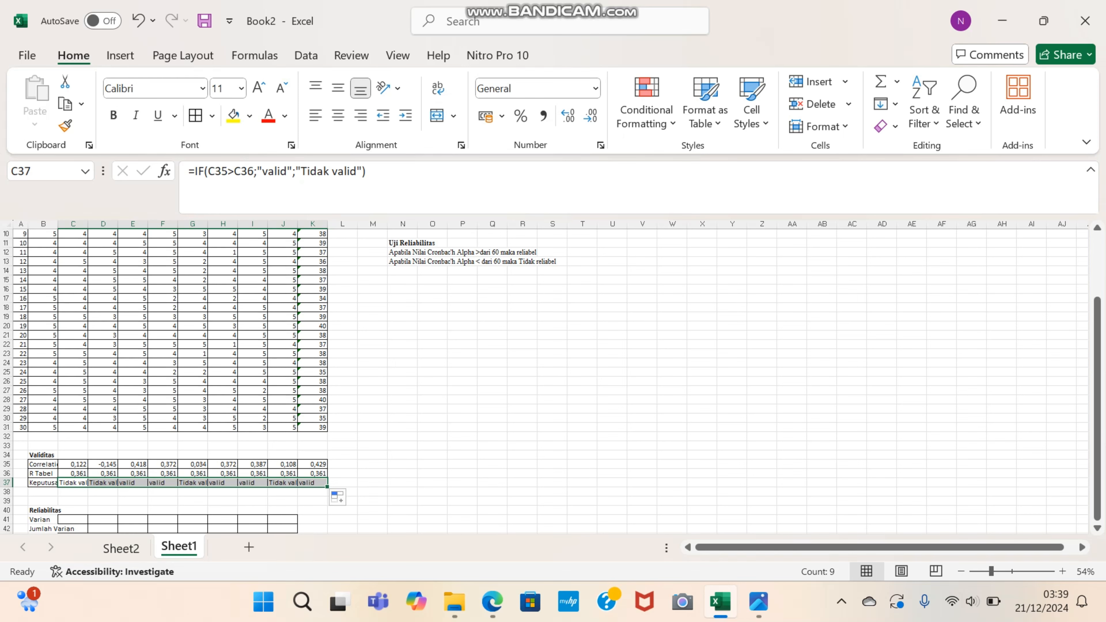
Select cell C41 in the Varian row of the Reliabilitas table
scroll(175, 379, down, 2)
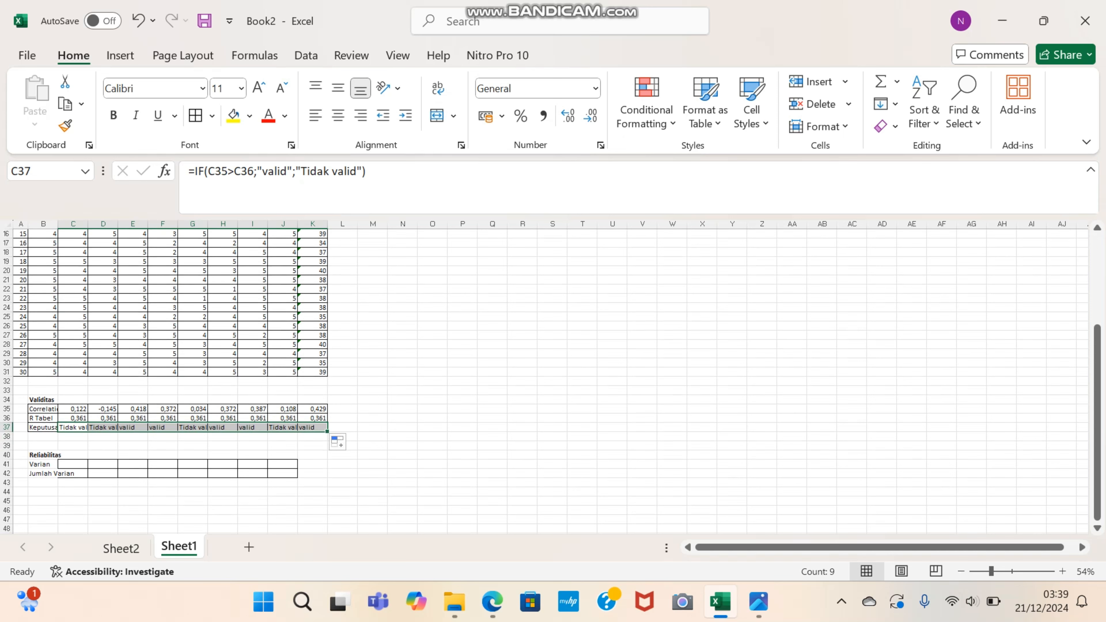
click(73, 464)
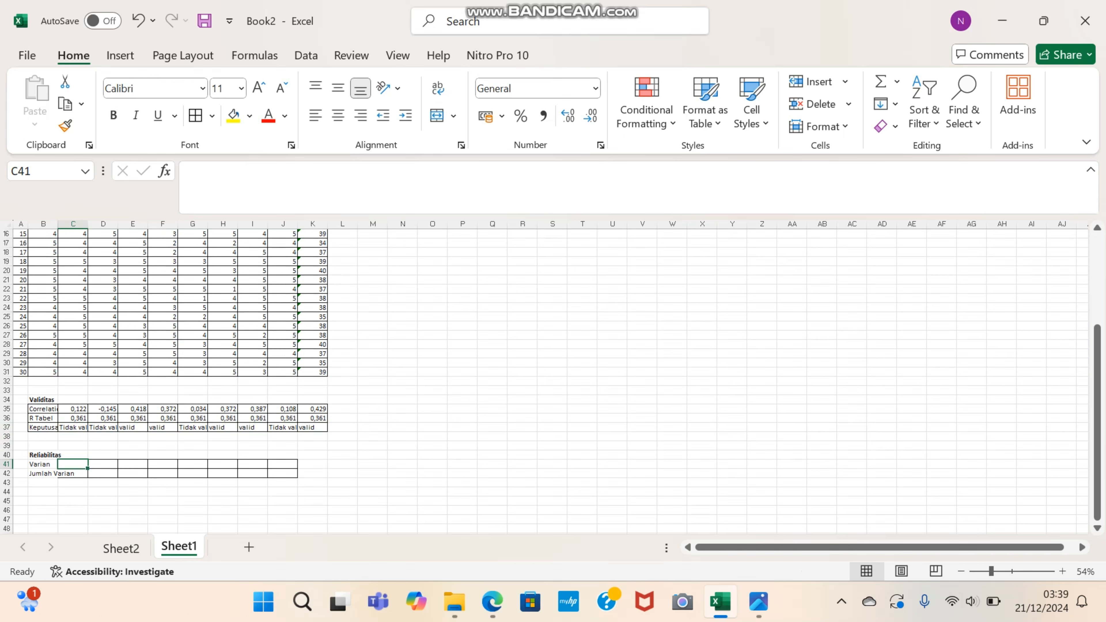
key(alt+q)
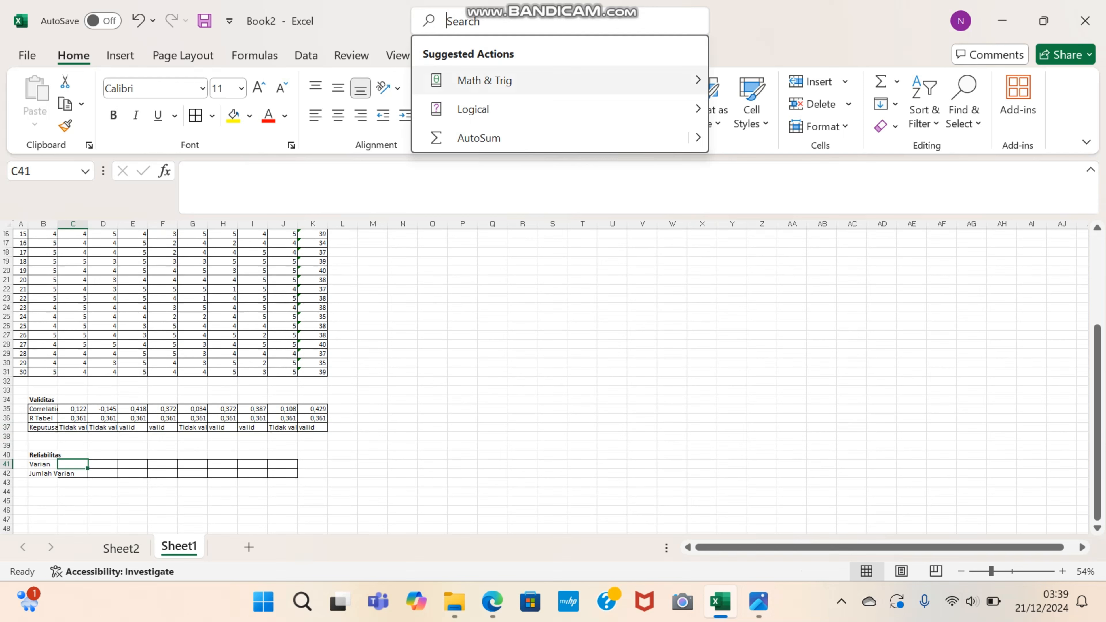
key(Escape)
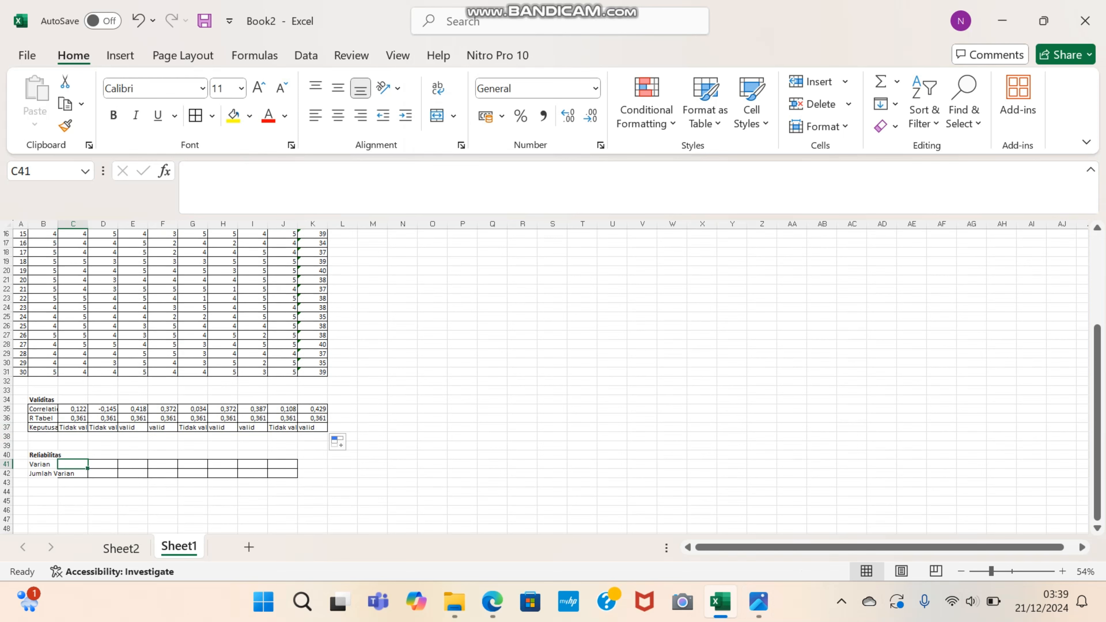
mouse_move(720, 602)
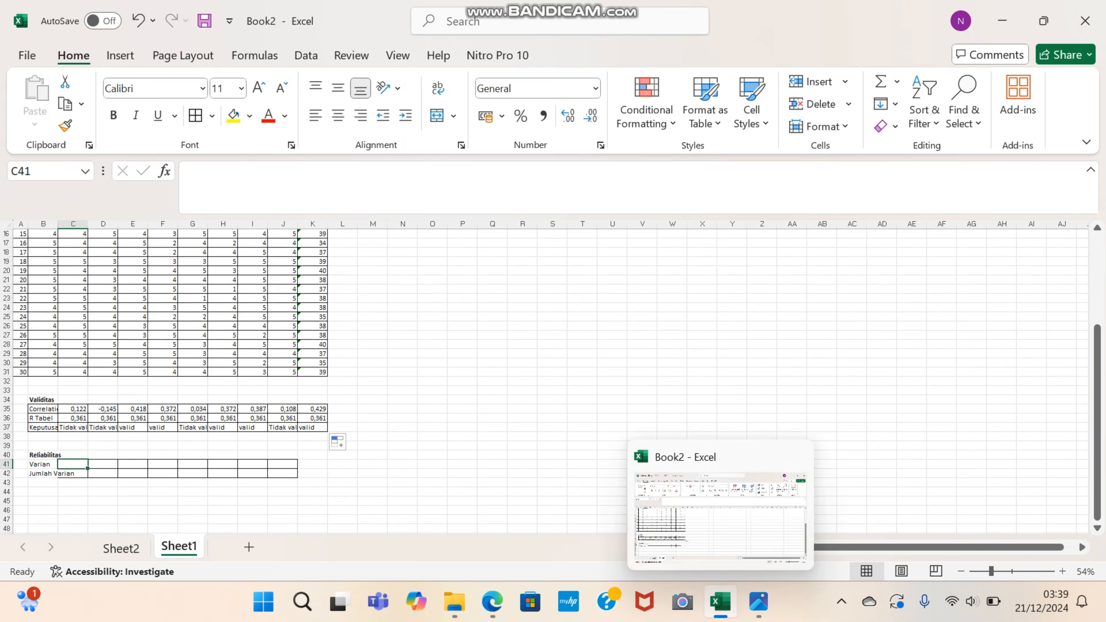
mouse_move(759, 602)
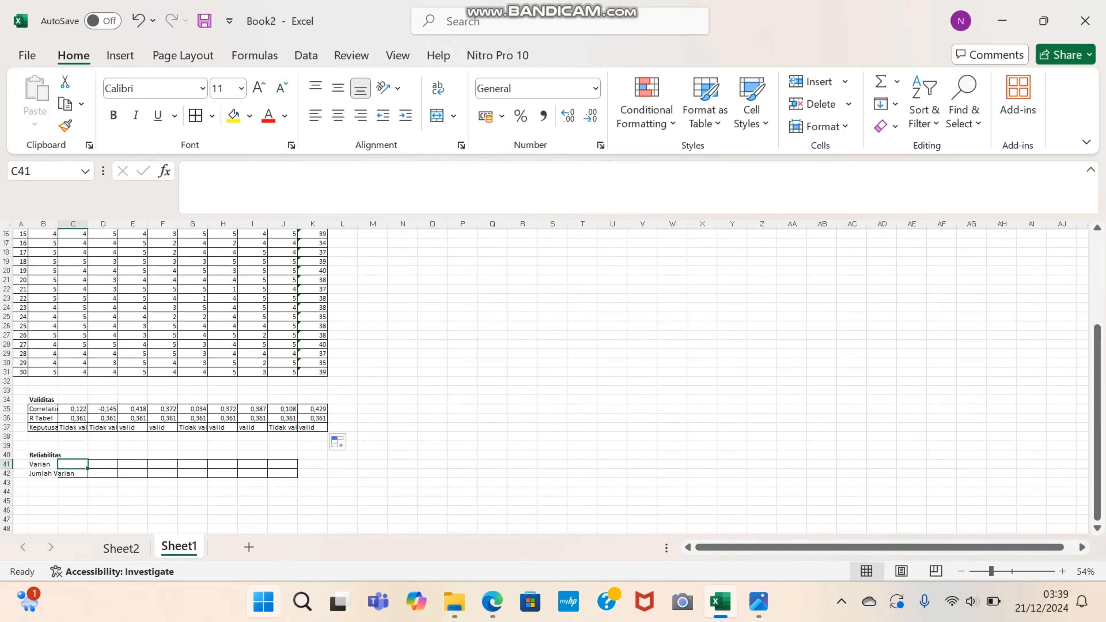
click(263, 602)
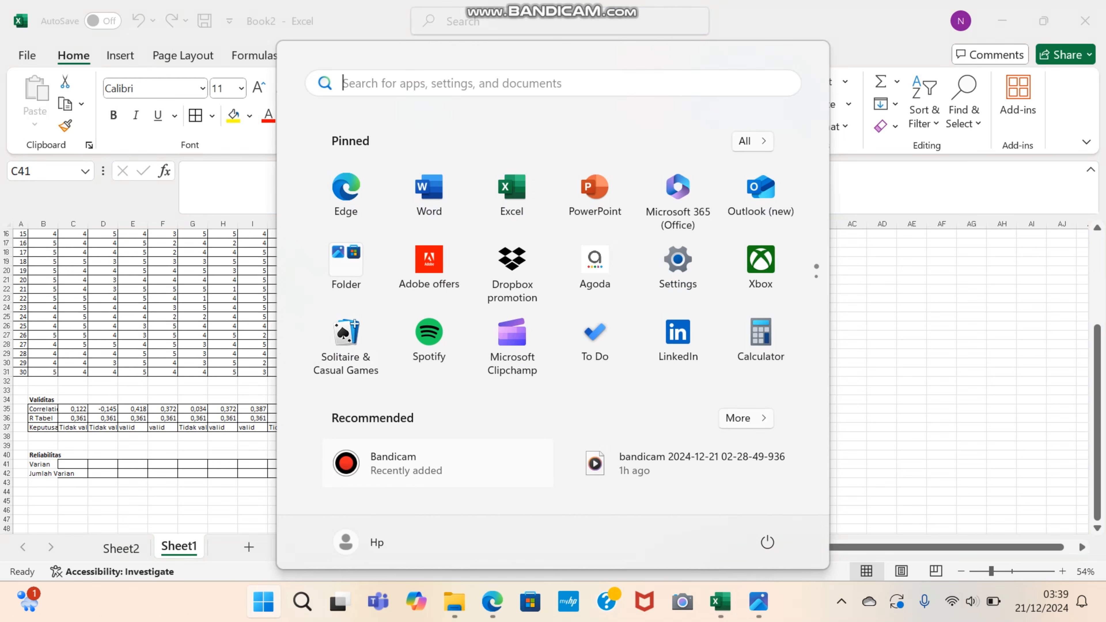
click(437, 464)
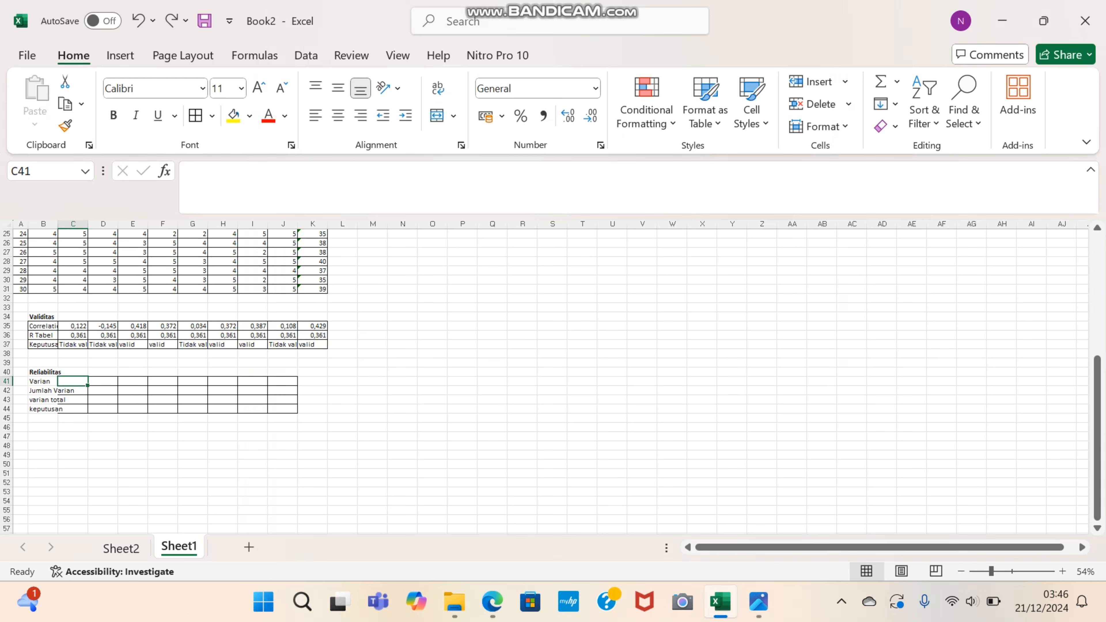
Calculate the variance of the P1 scores in cell C41 with the formula =VAR(B2:B31)
text(=)
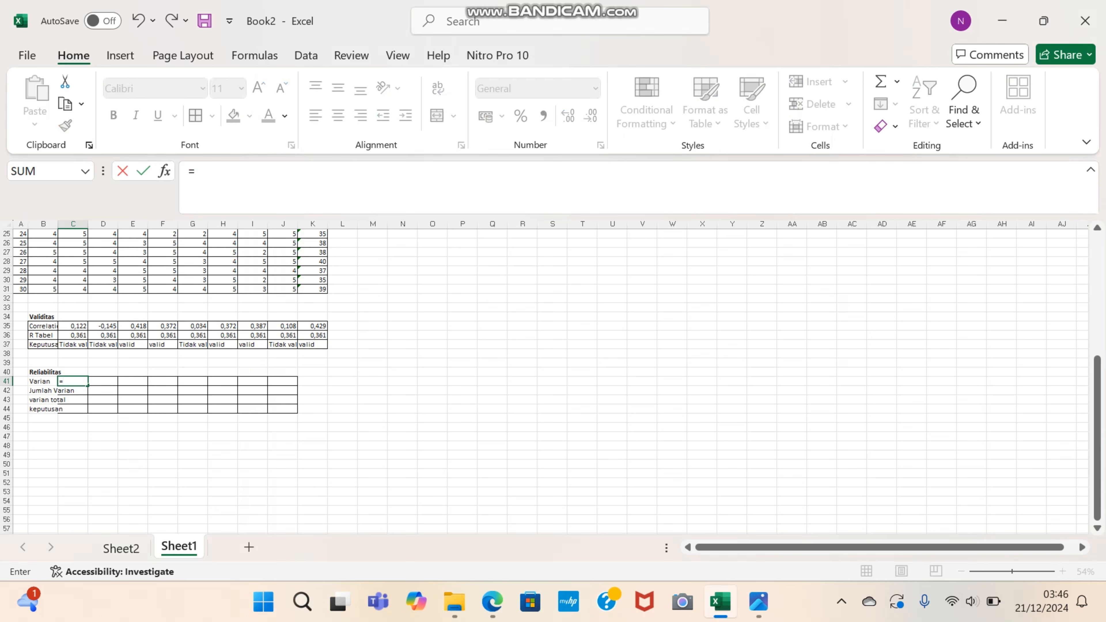
text(var)
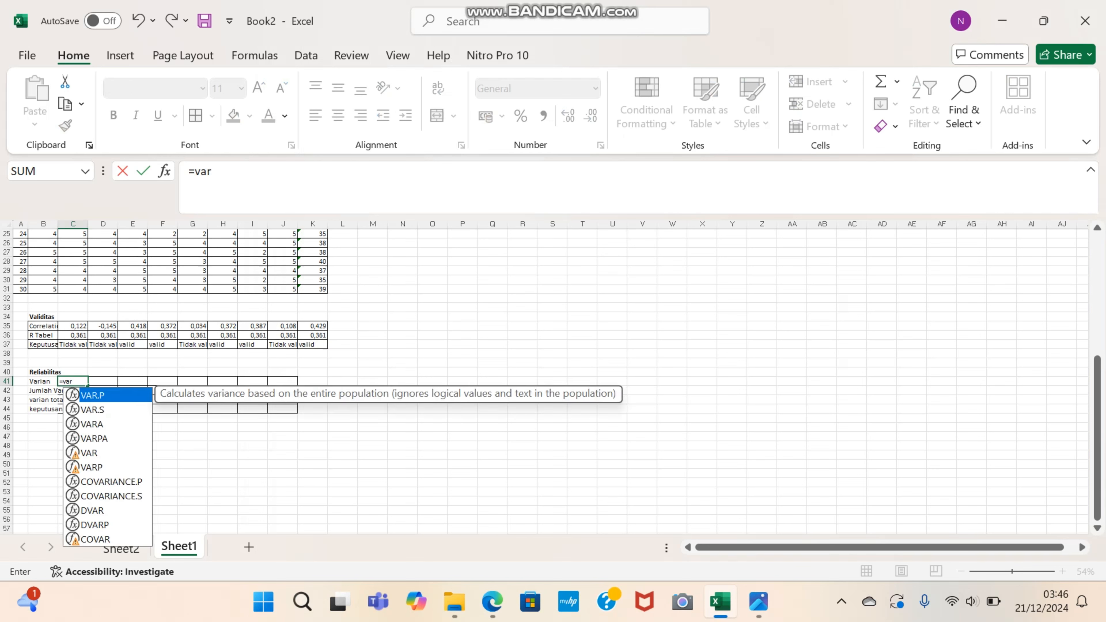
click(108, 453)
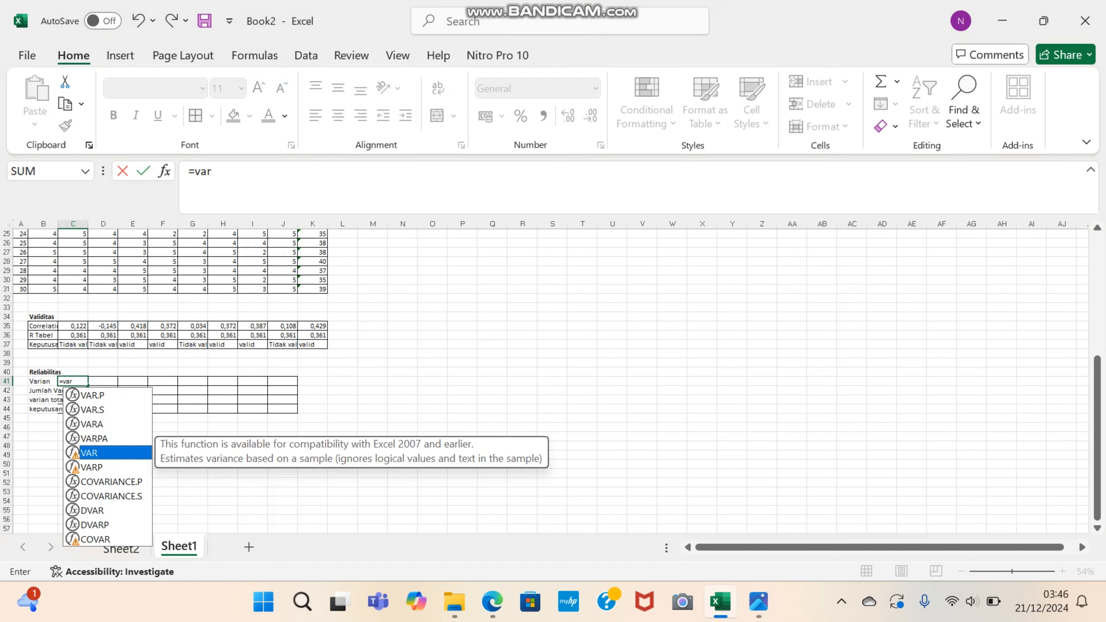
text(()
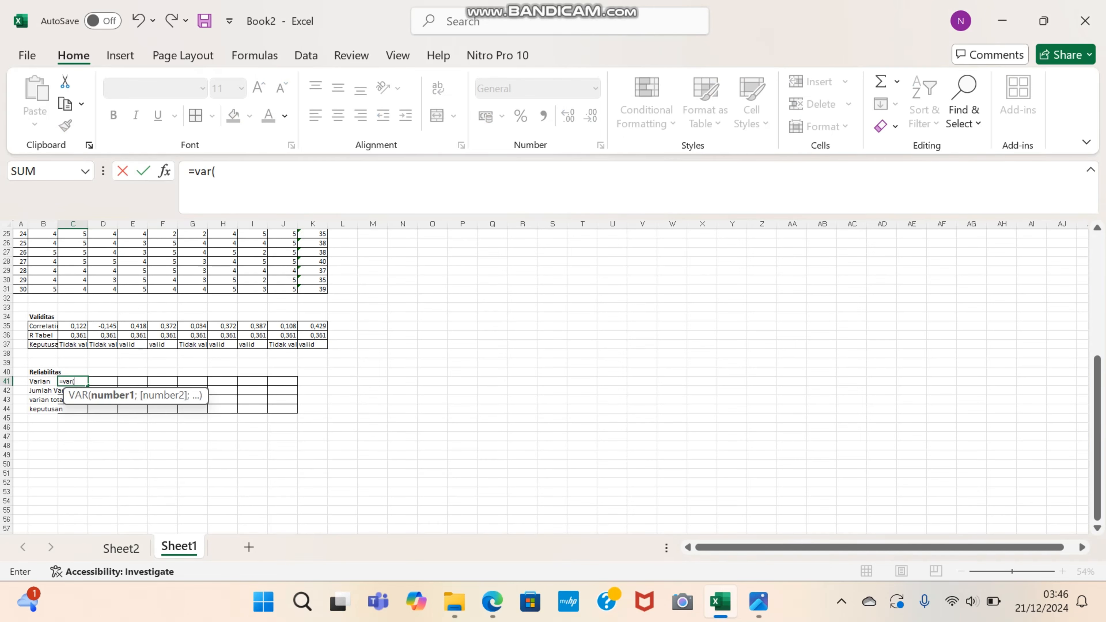
scroll(544, 379, up, 8)
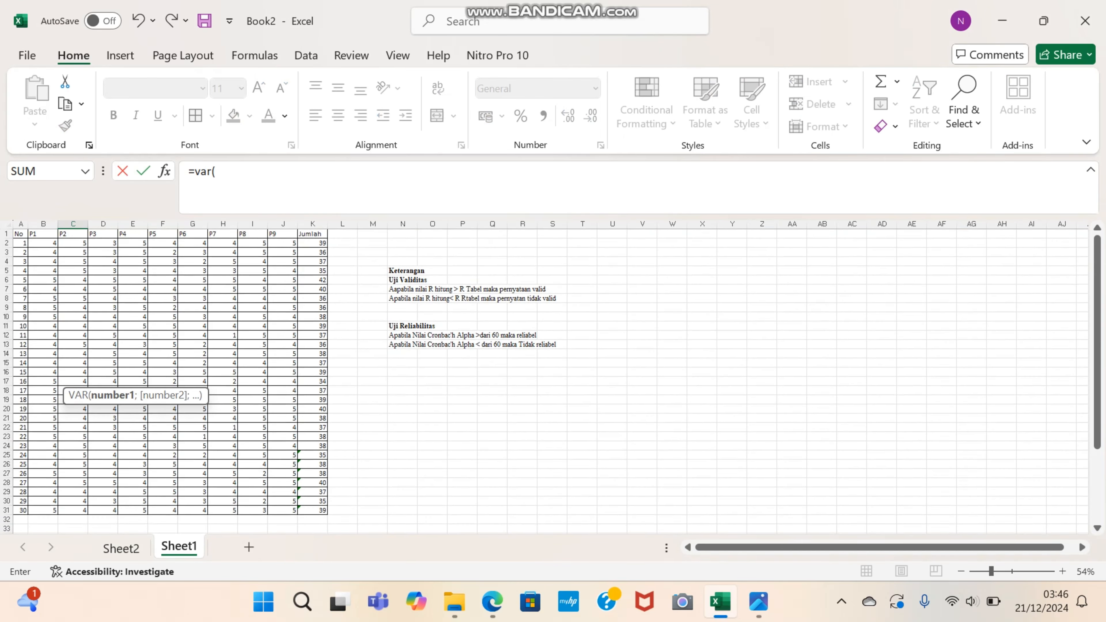
drag(43, 243, 43, 482)
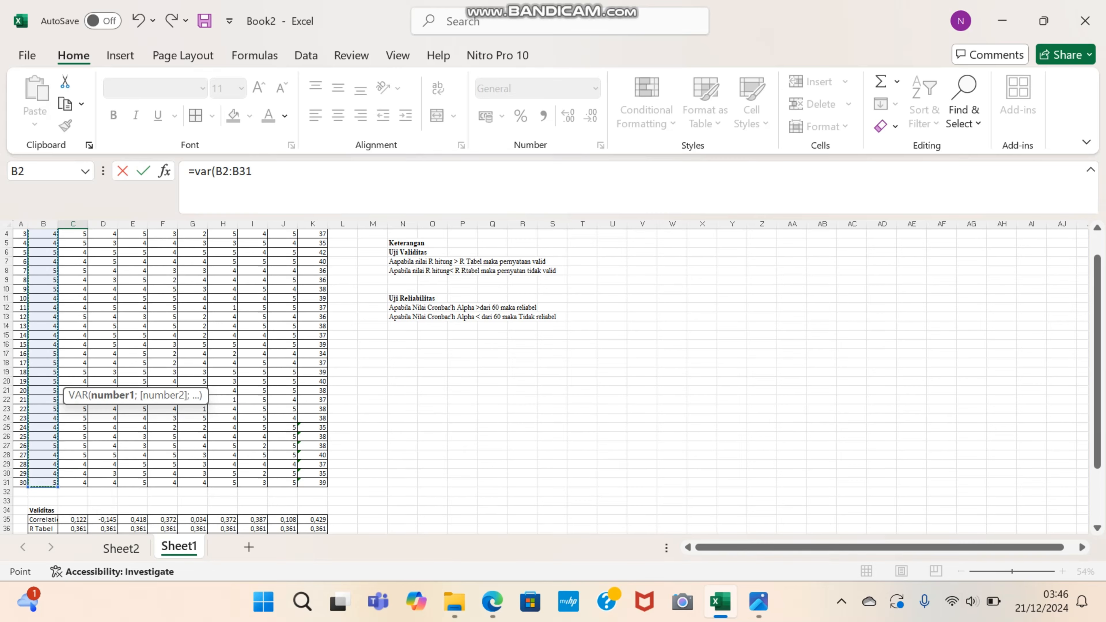
scroll(209, 379, down, 11)
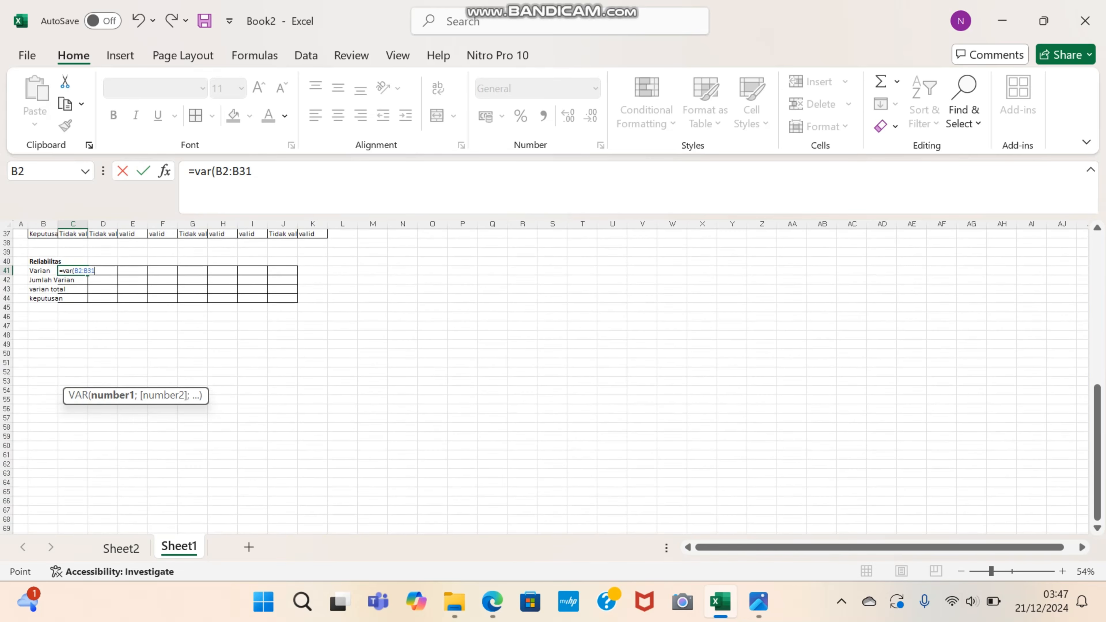
text())
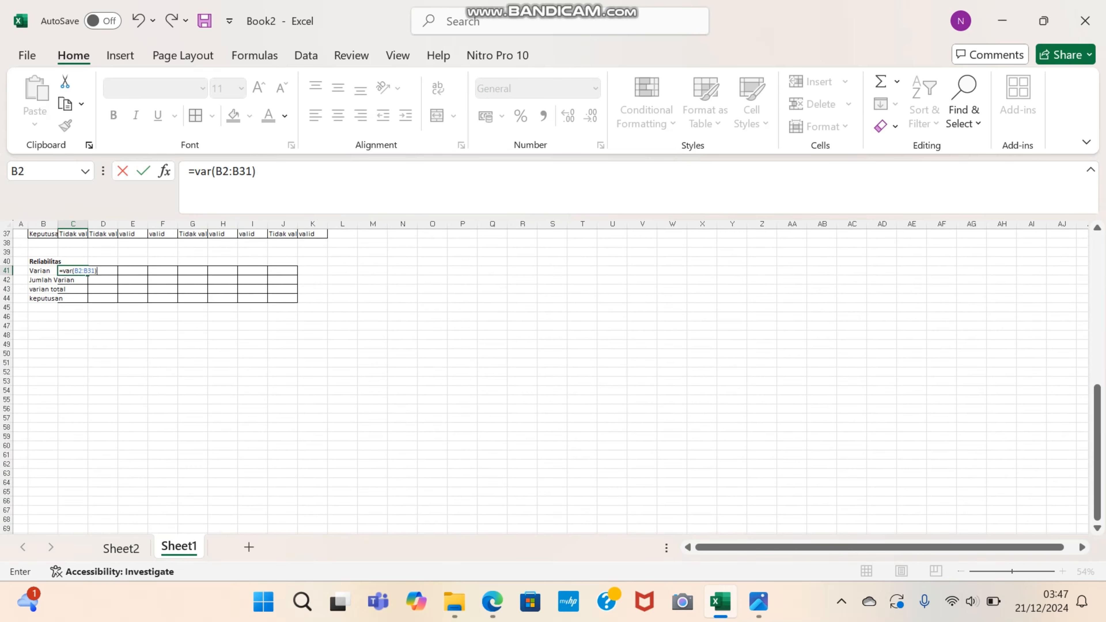
key(Return)
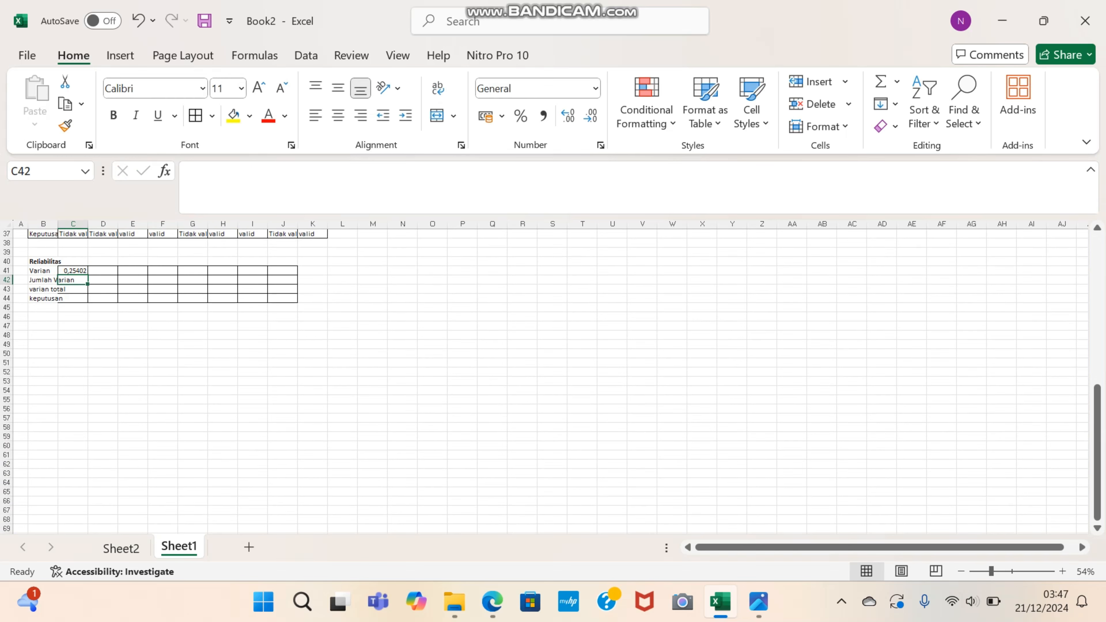
Reduce the variance in C41 to two decimal places and copy its formula across the Varian row to J41
click(73, 270)
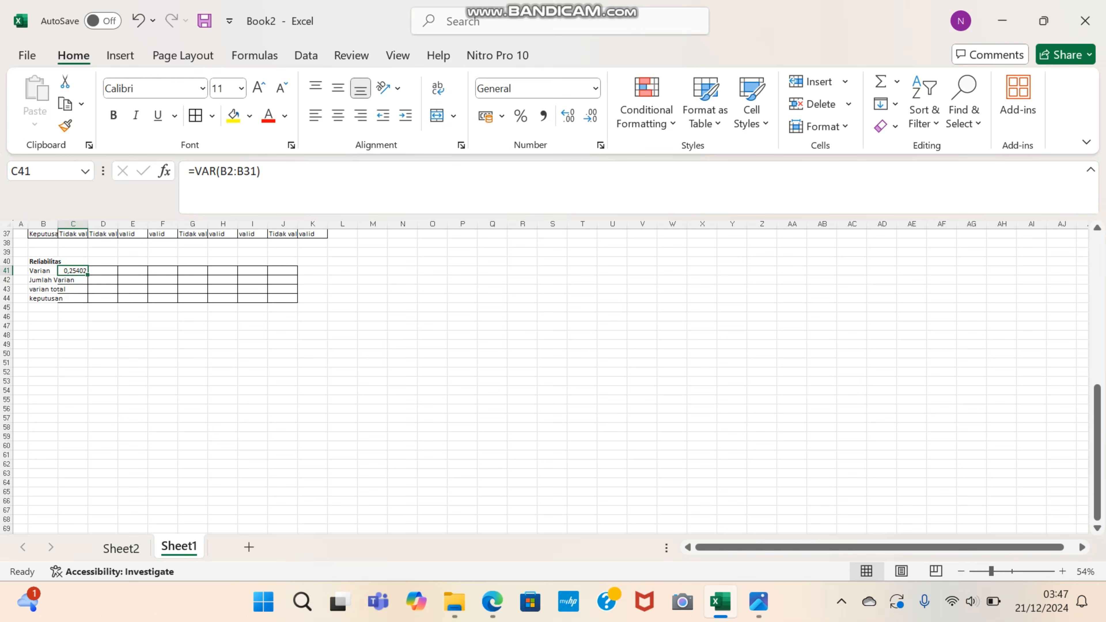
click(591, 115)
click(590, 115)
click(591, 115)
drag(88, 275, 292, 274)
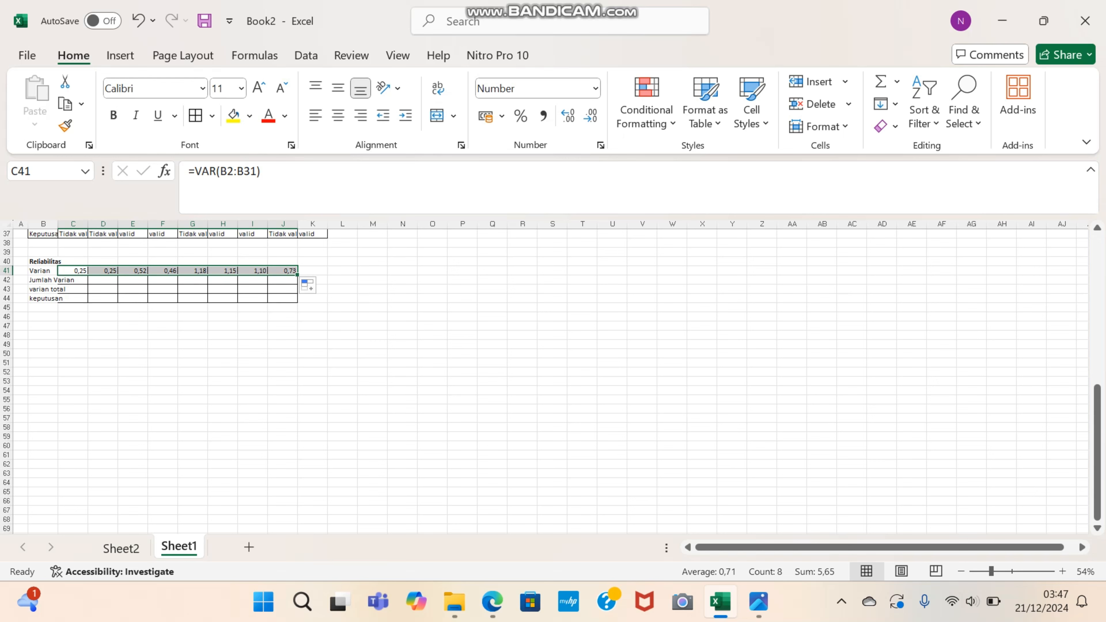
Total the Jumlah column scores in cell C42 of the Jumlah Varian row with the formula =SUM(K2:K31)
click(73, 281)
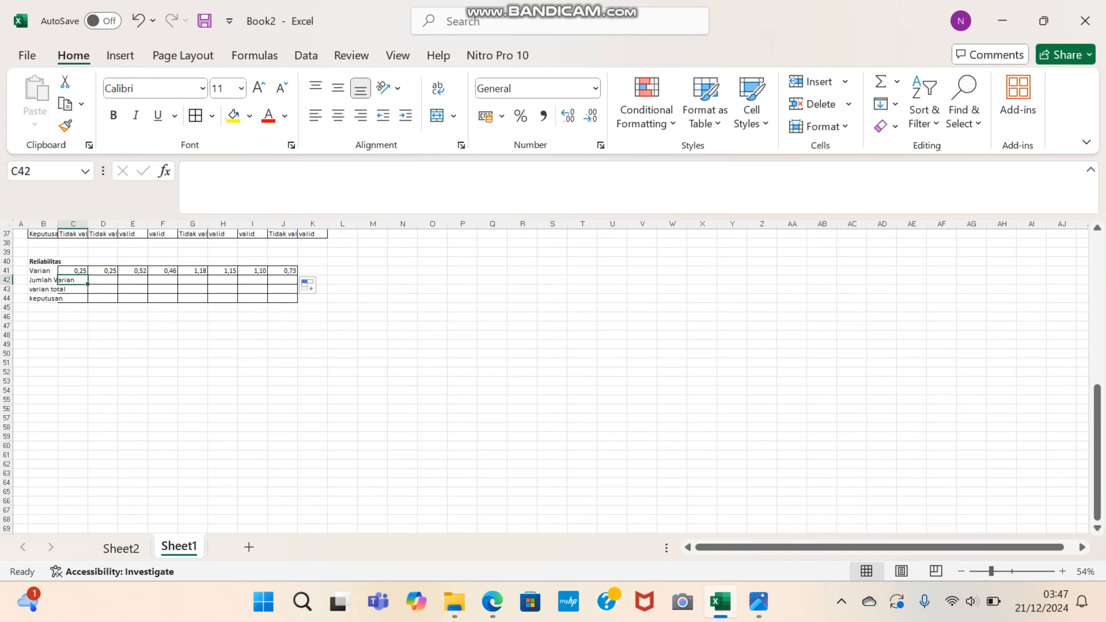
text(=)
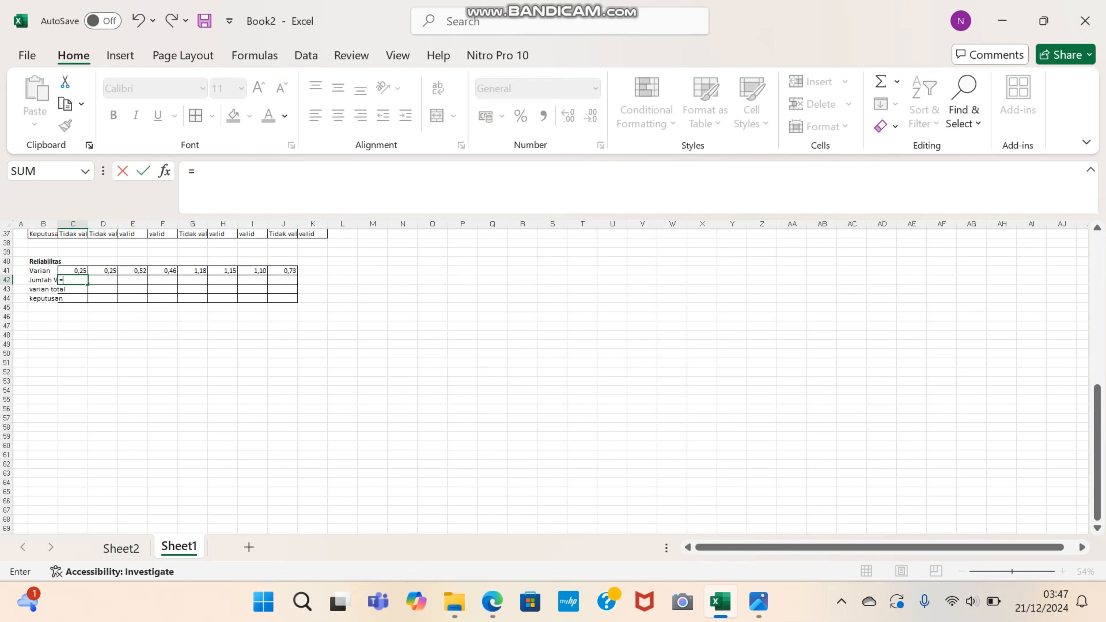
text(su)
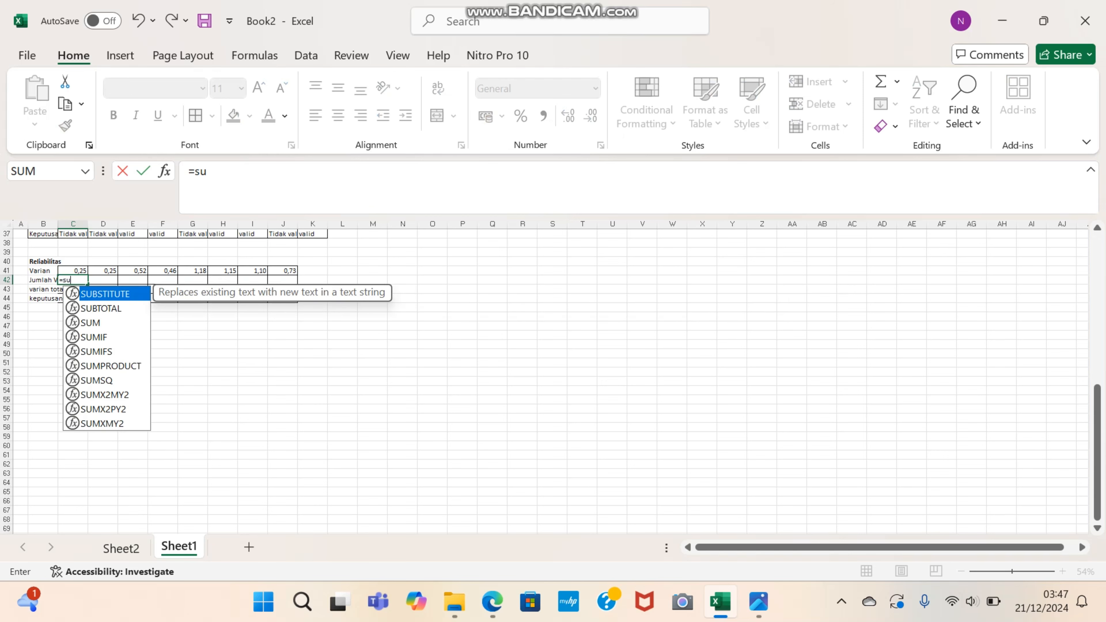
text(n)
key(BackSpace)
text(m)
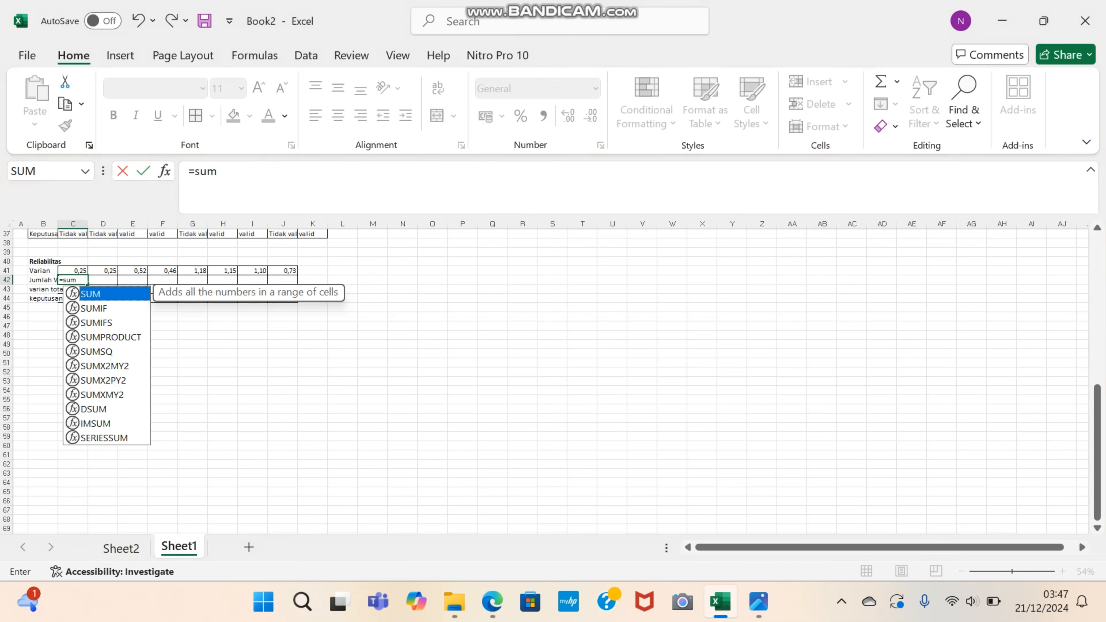
text(()
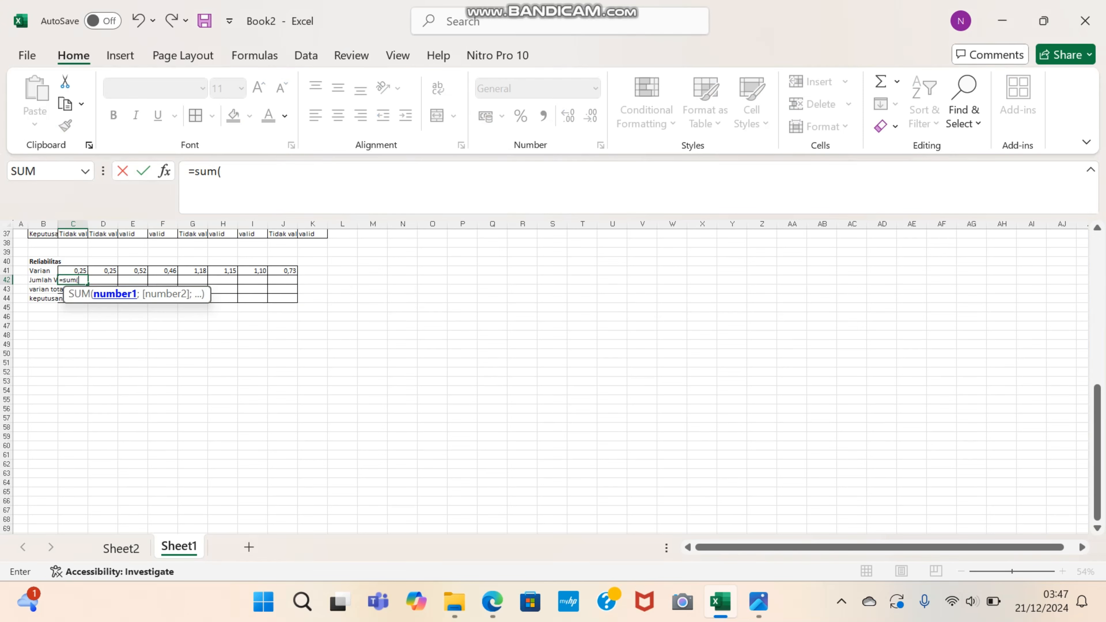
scroll(549, 379, up, 11)
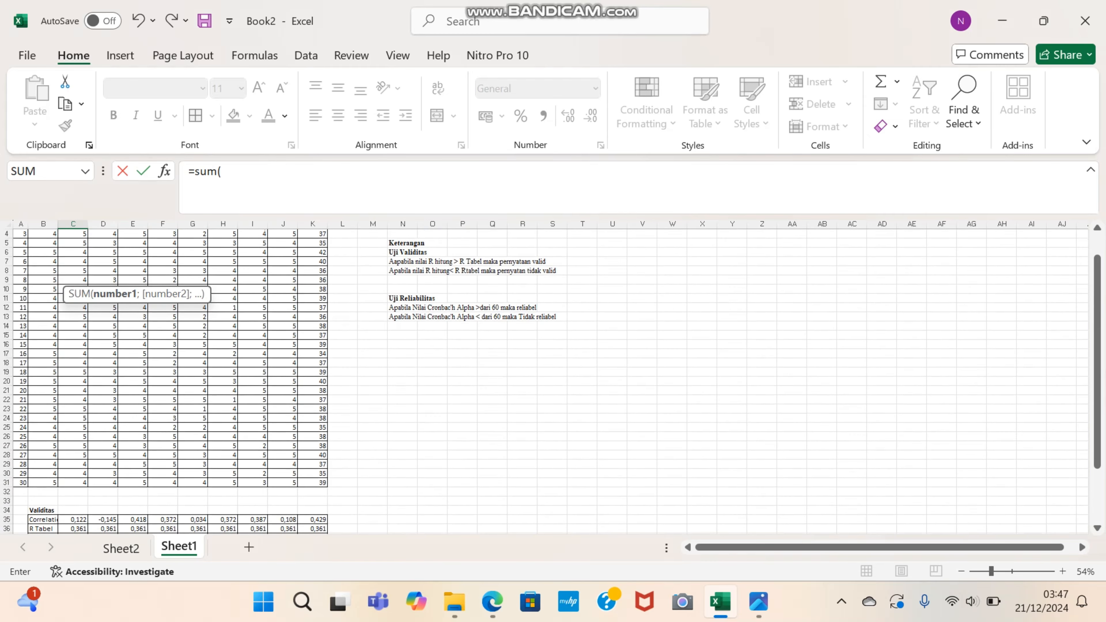
scroll(549, 379, up, 1)
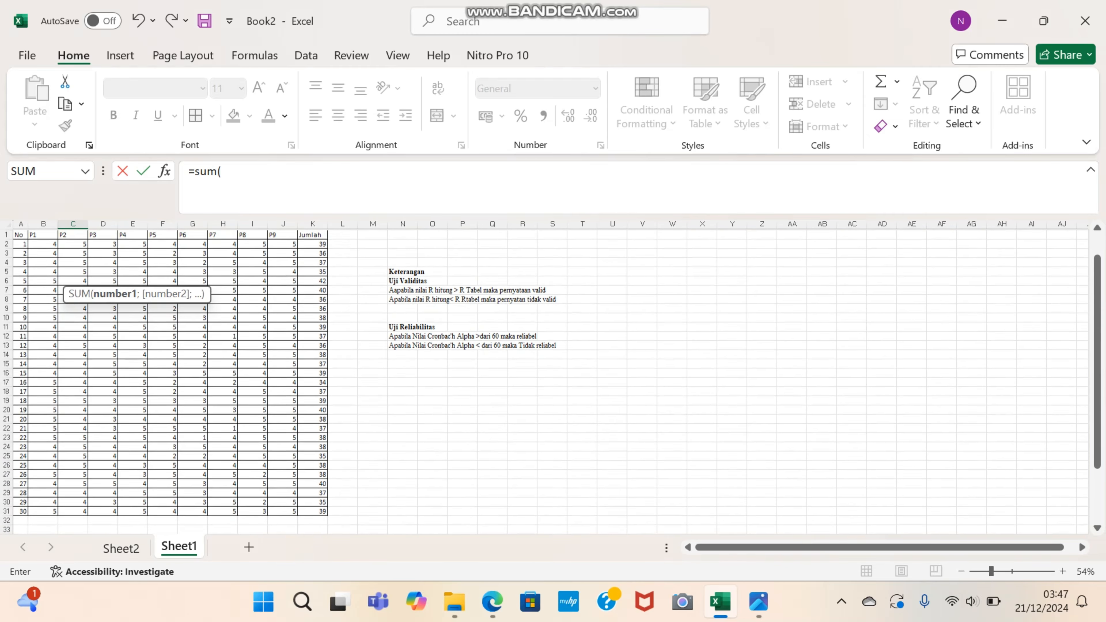
drag(320, 243, 323, 493)
scroll(324, 506, down, 1)
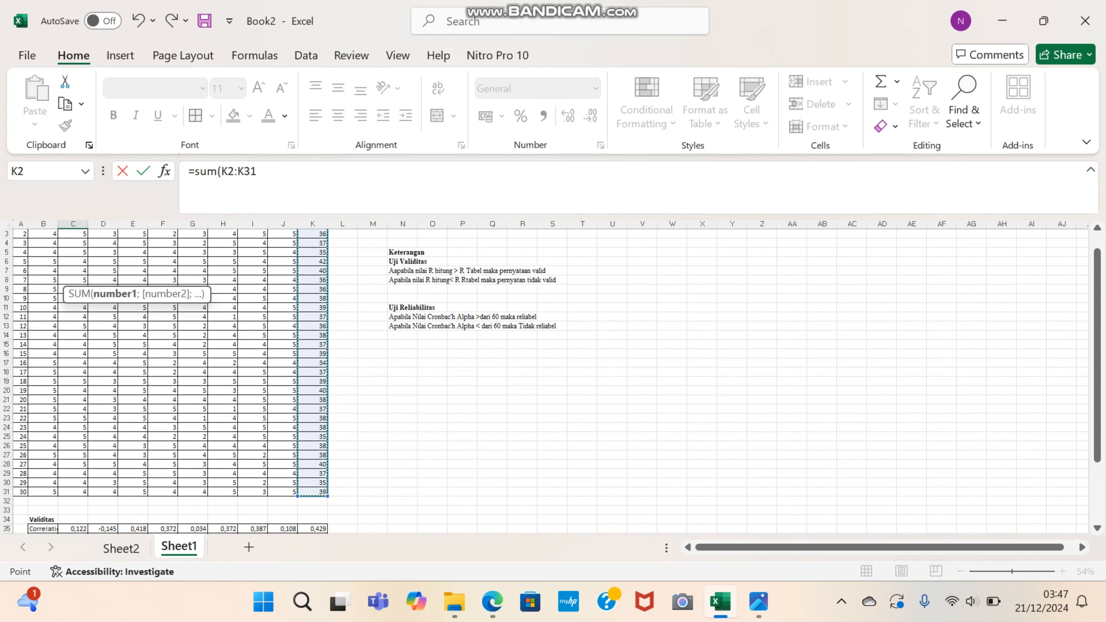
text())
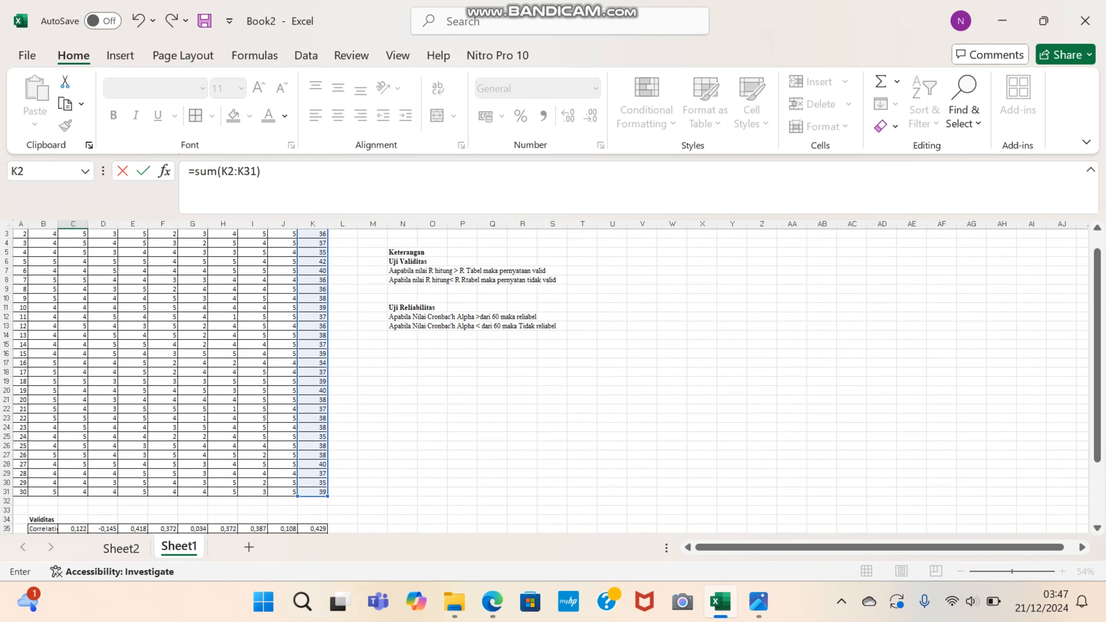
scroll(324, 380, down, 4)
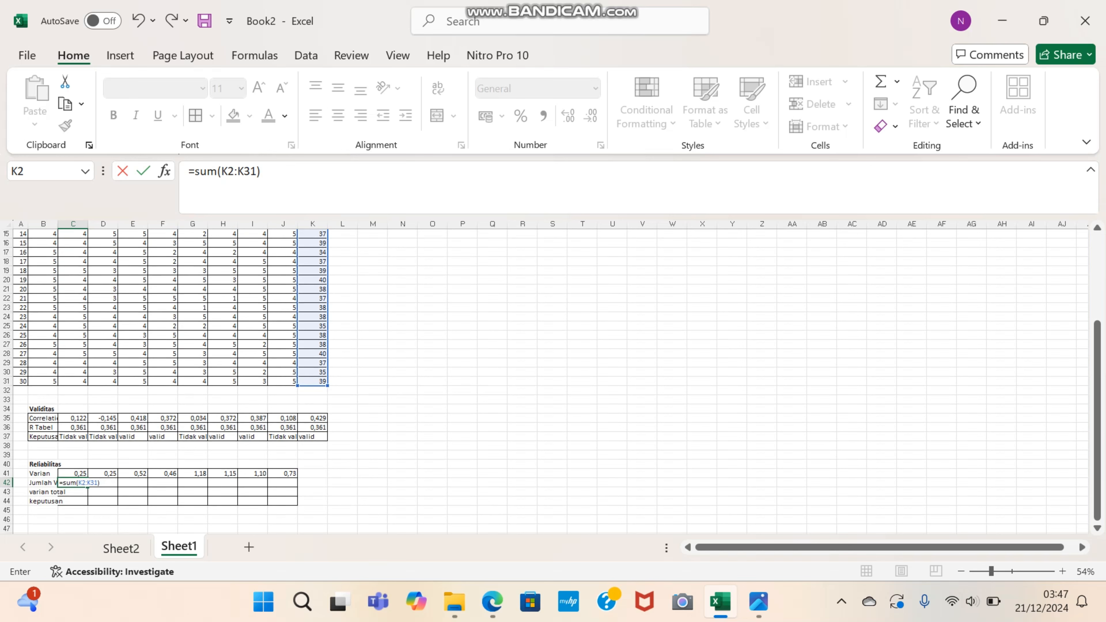
key(Return)
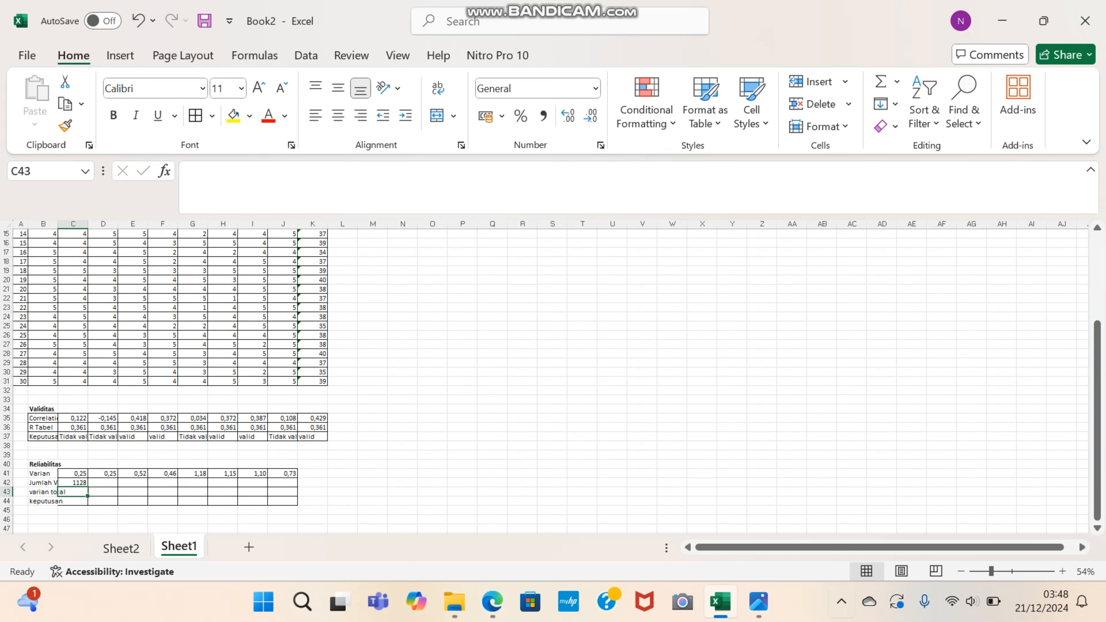
click(842, 601)
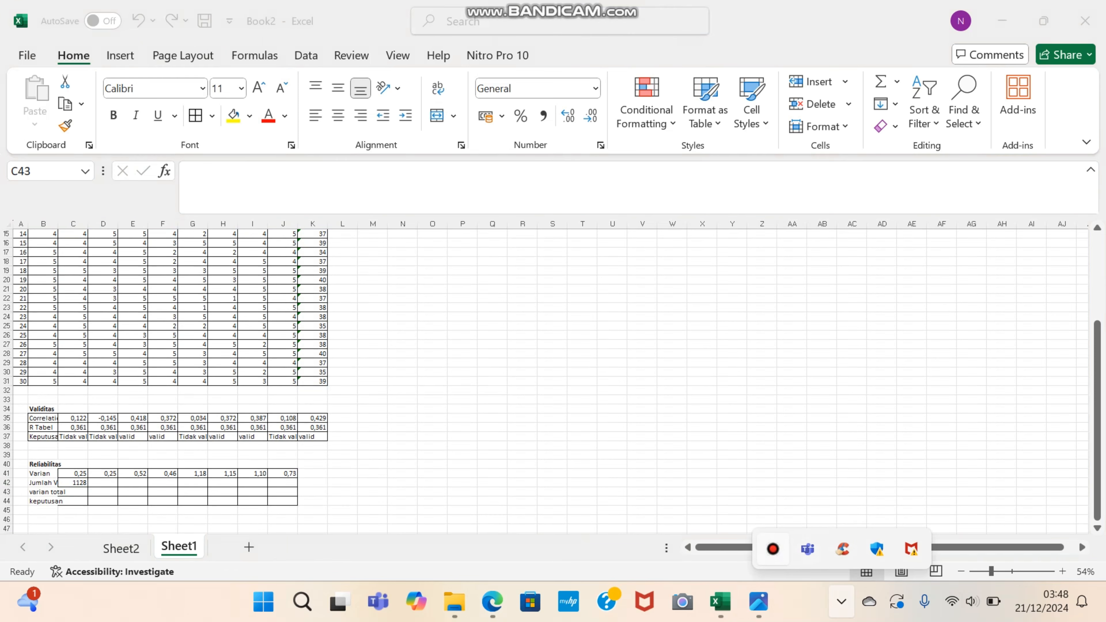
click(773, 549)
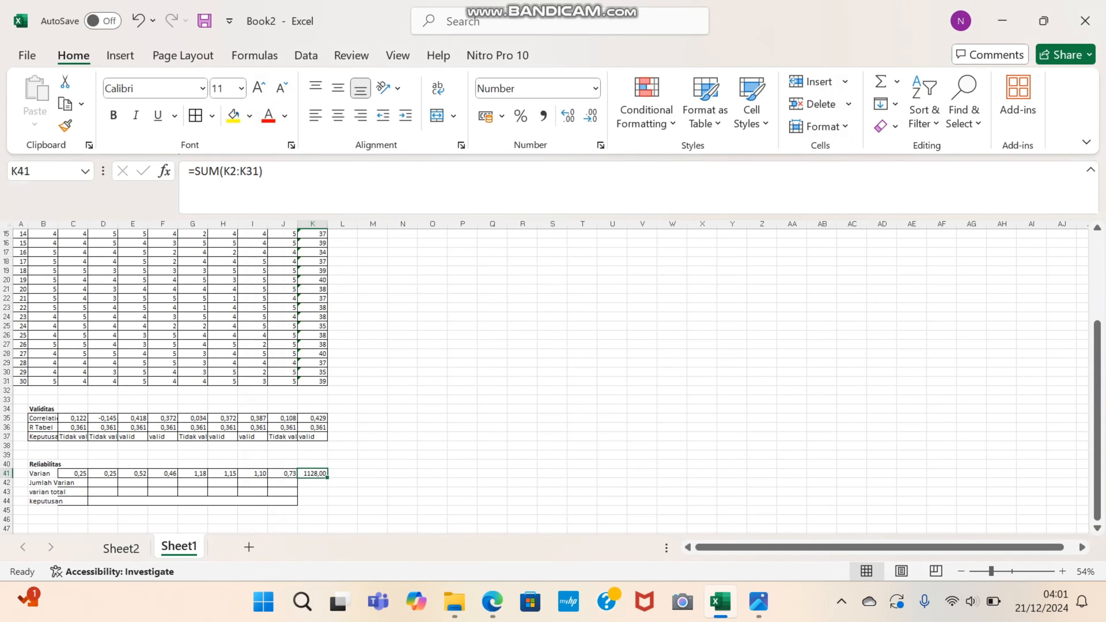
Sum the item variances in cell C42 of the Jumlah Varian row with the formula =SUM(C41:J41)
click(73, 483)
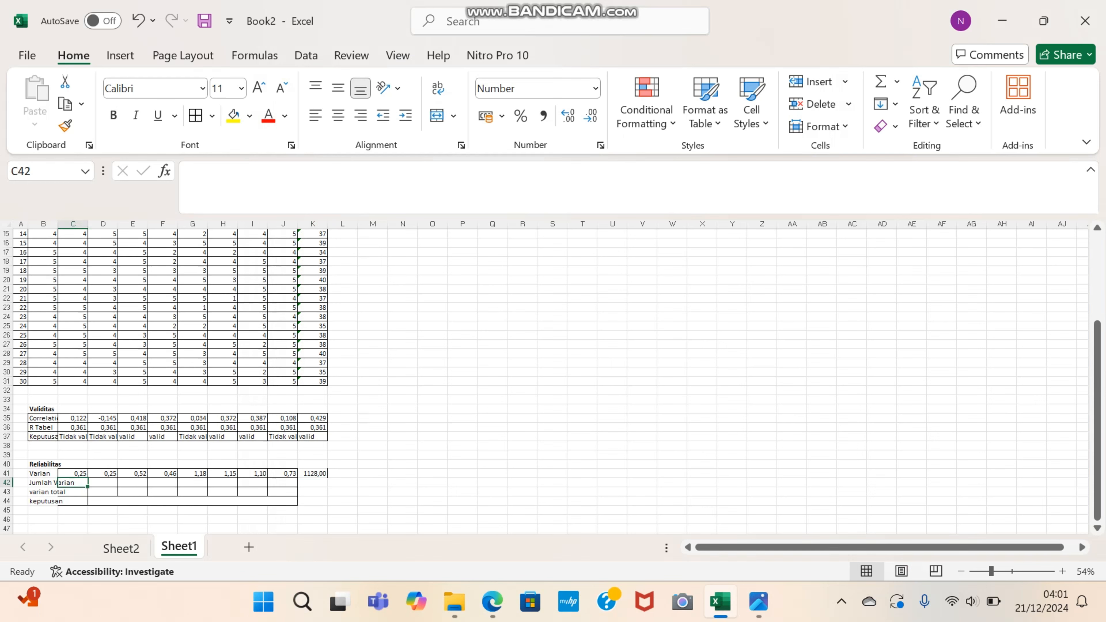
text(=)
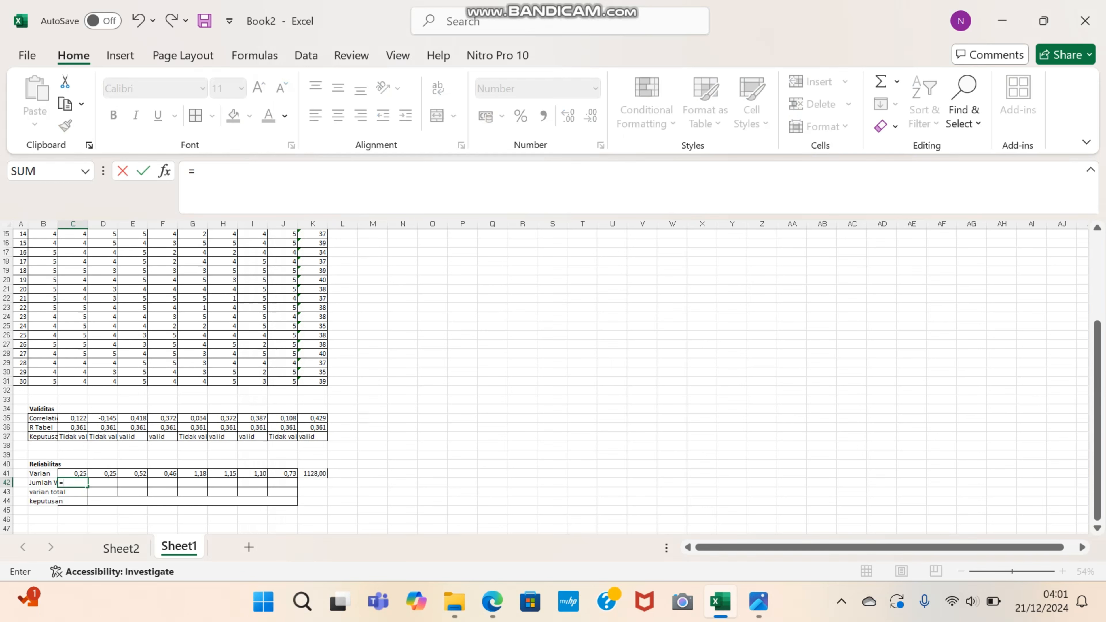
text(sum)
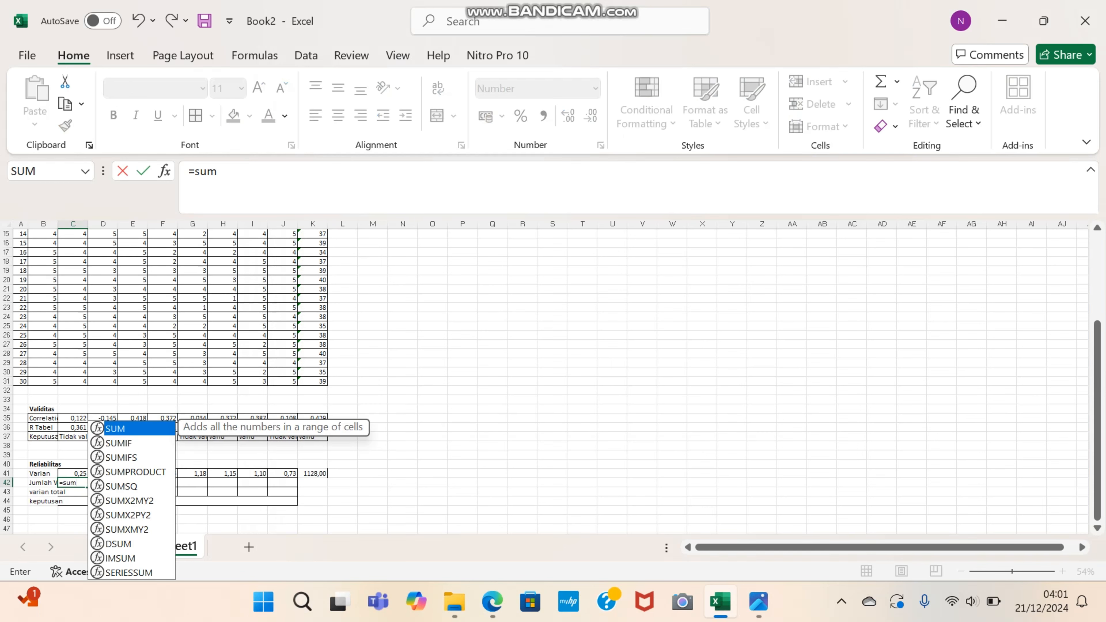
text(()
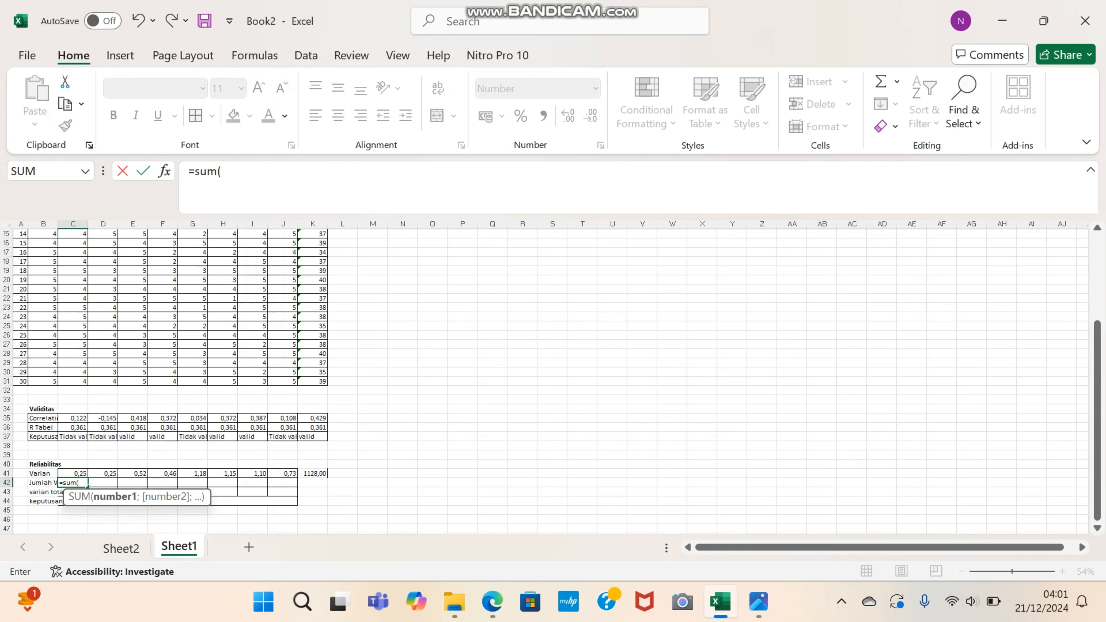
drag(74, 474, 288, 474)
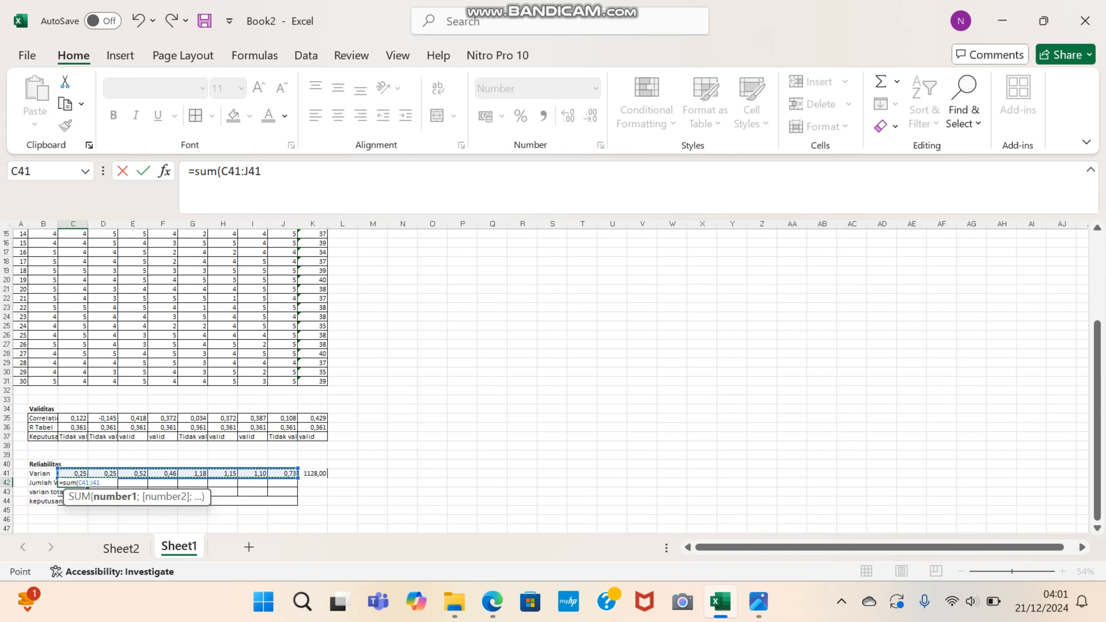
text())
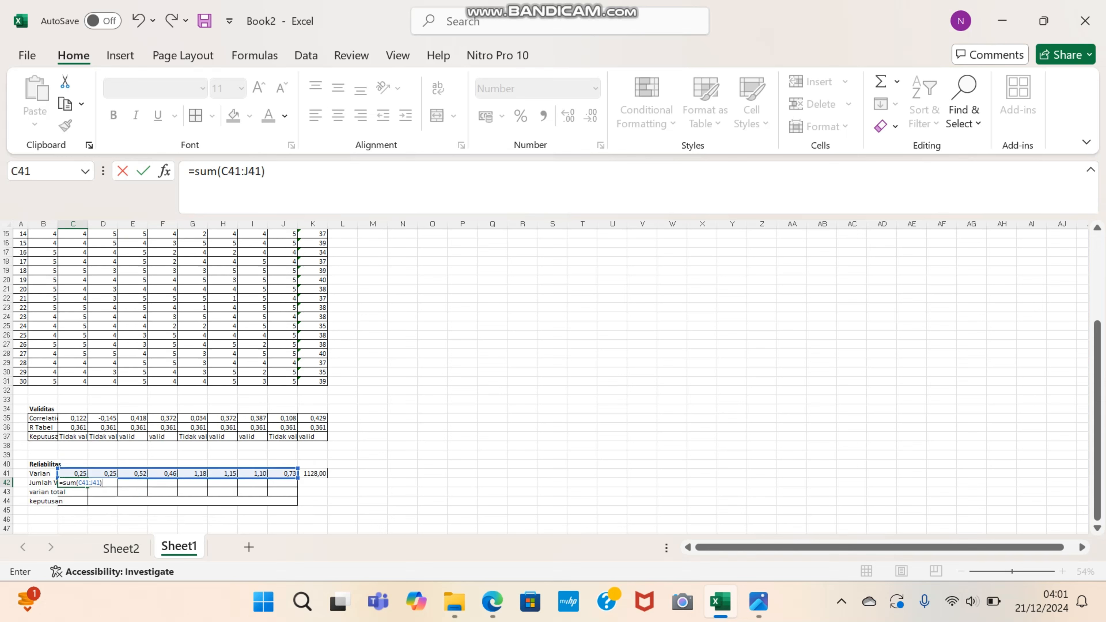
key(Return)
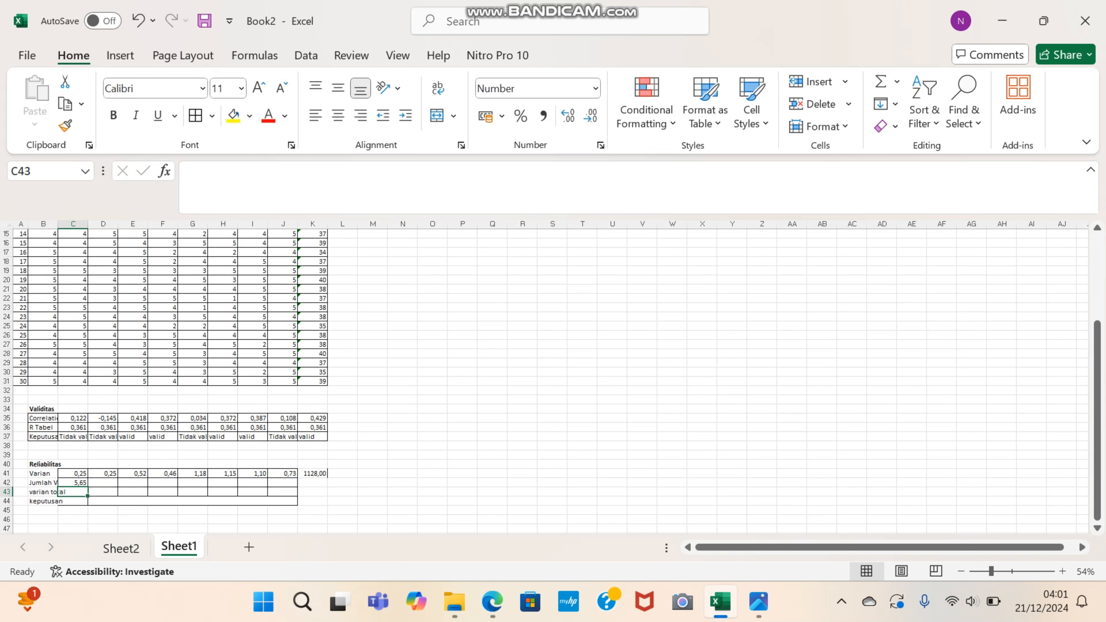
Fill cell C43 of the varian total row with a reference to the total beside the Varian row, =K41
text(=)
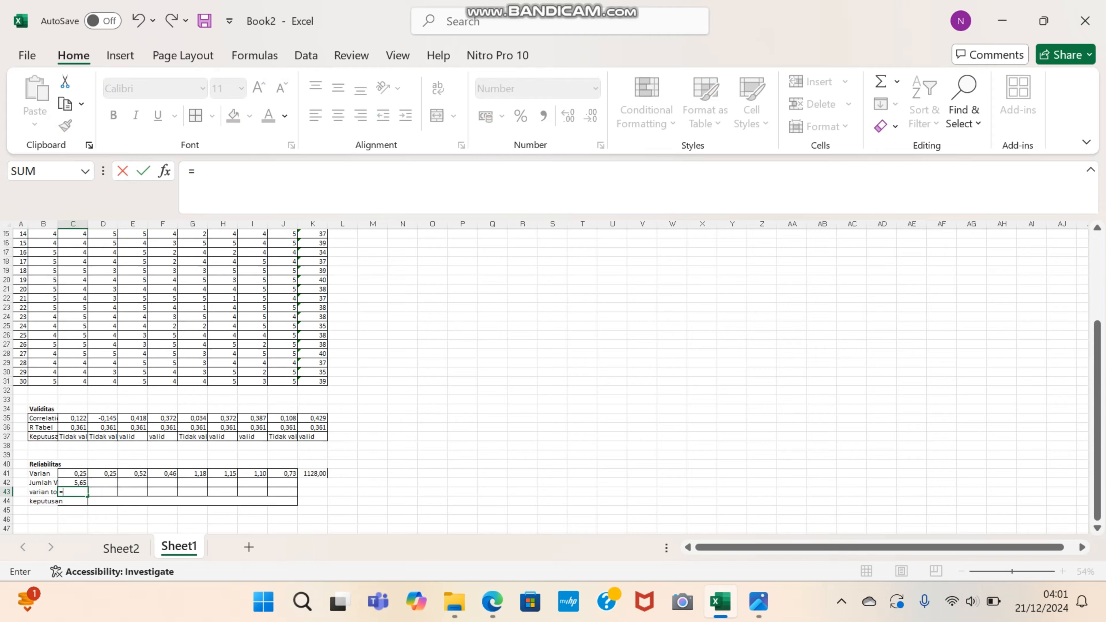
scroll(545, 381, up, 5)
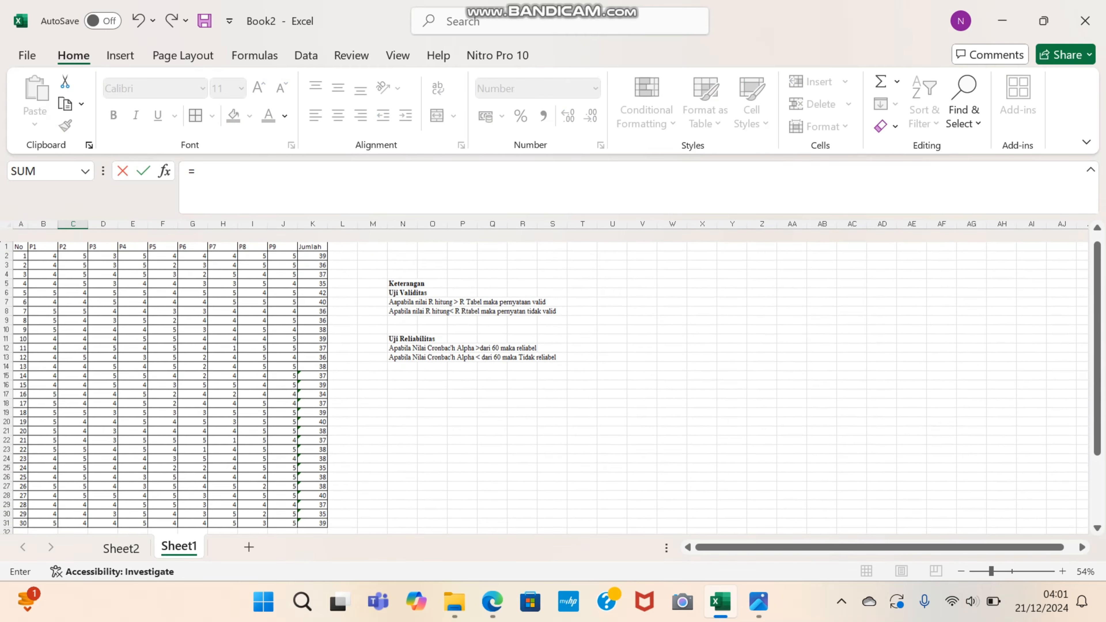
scroll(545, 381, down, 3)
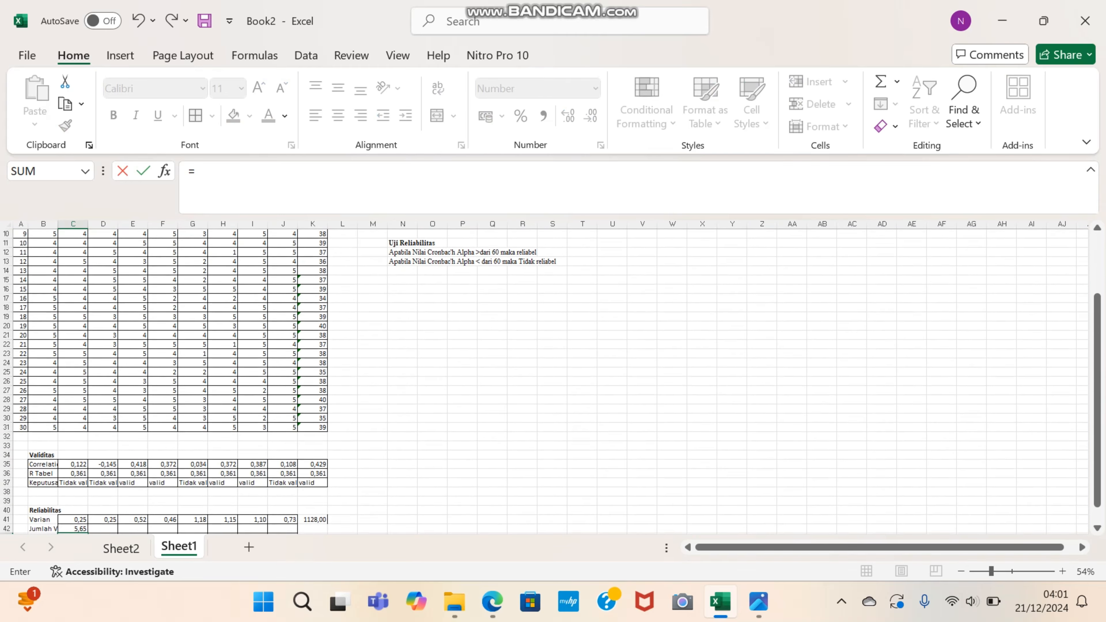
click(313, 520)
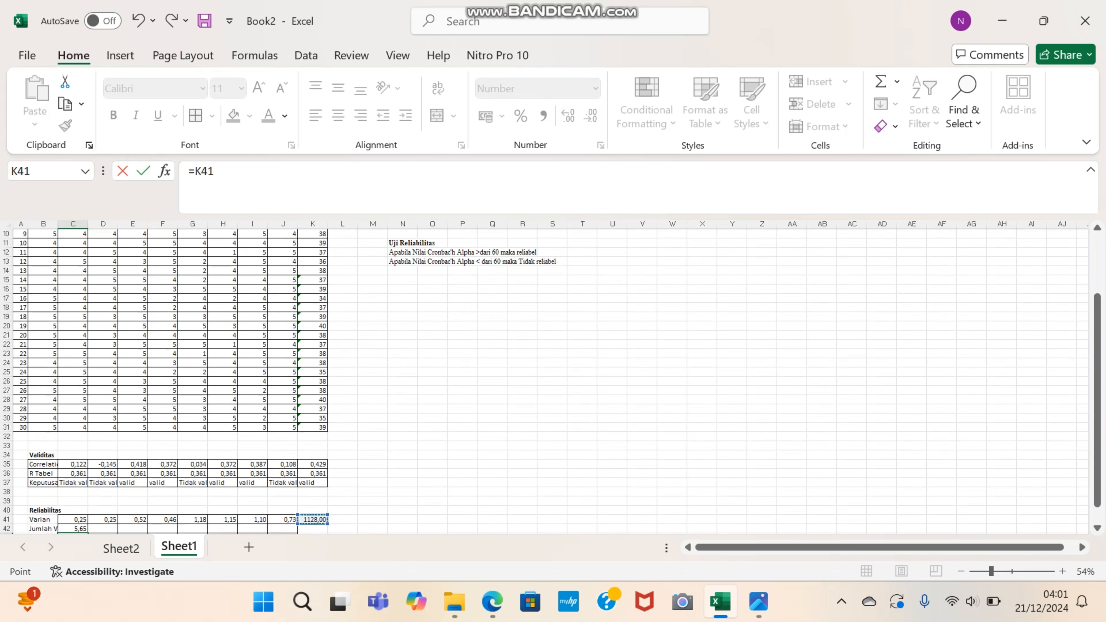
scroll(313, 520, down, 4)
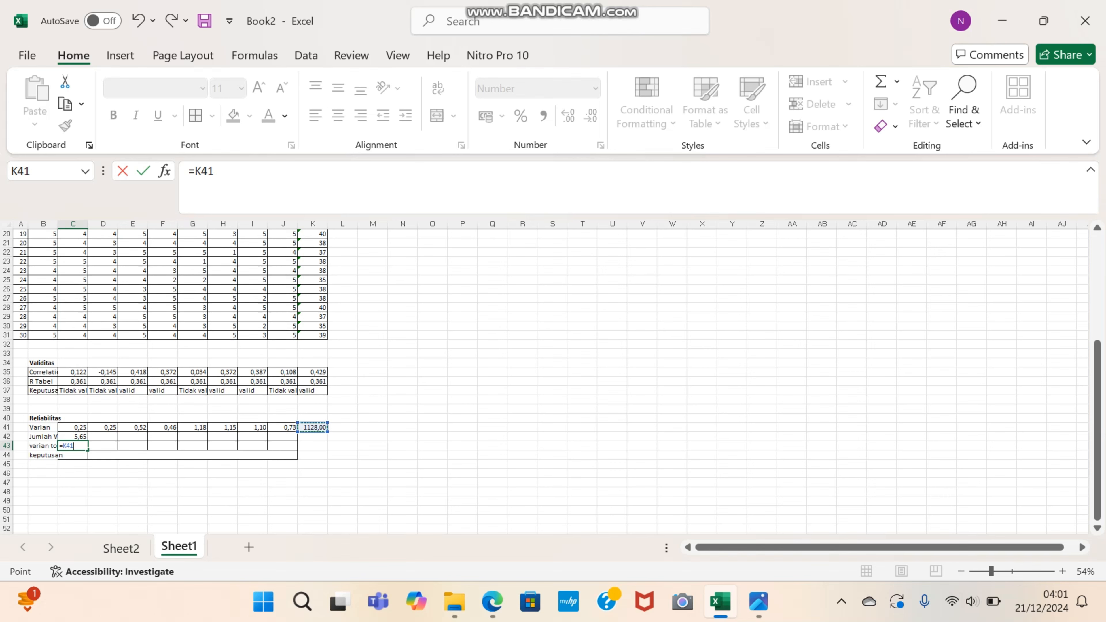
key(Return)
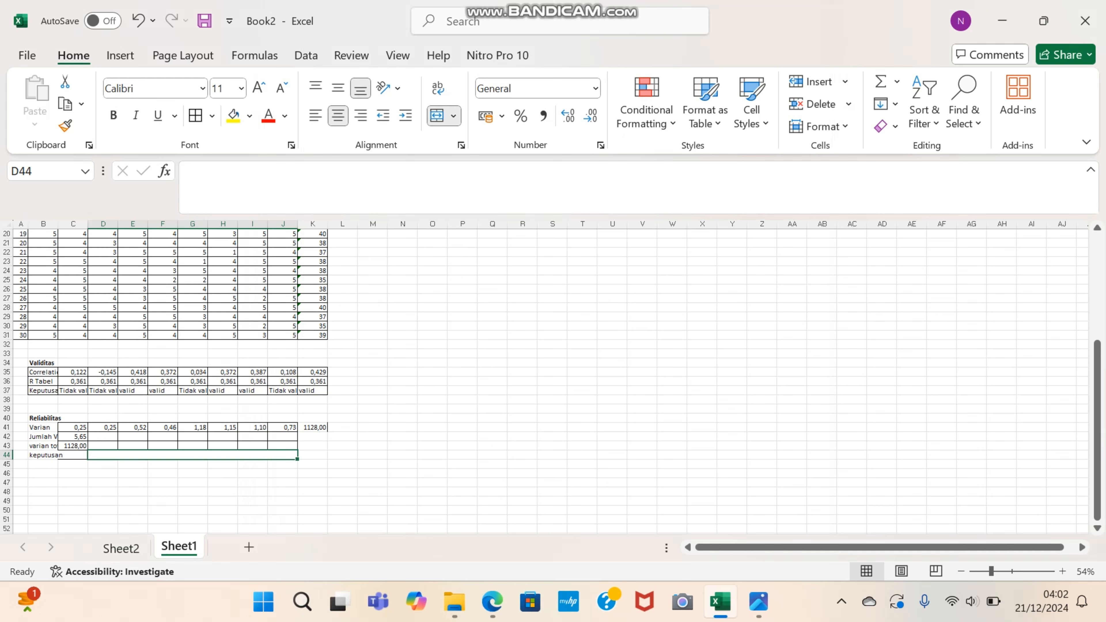
Begin an IF formula in the merged cell D44 of the keputusan row
text(=)
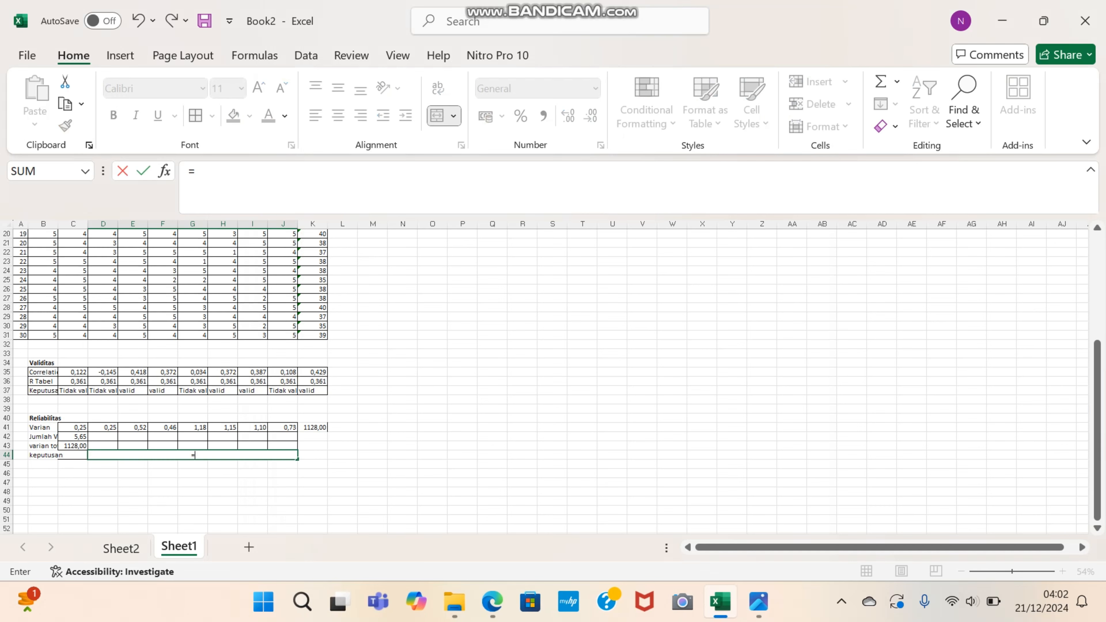
text(if)
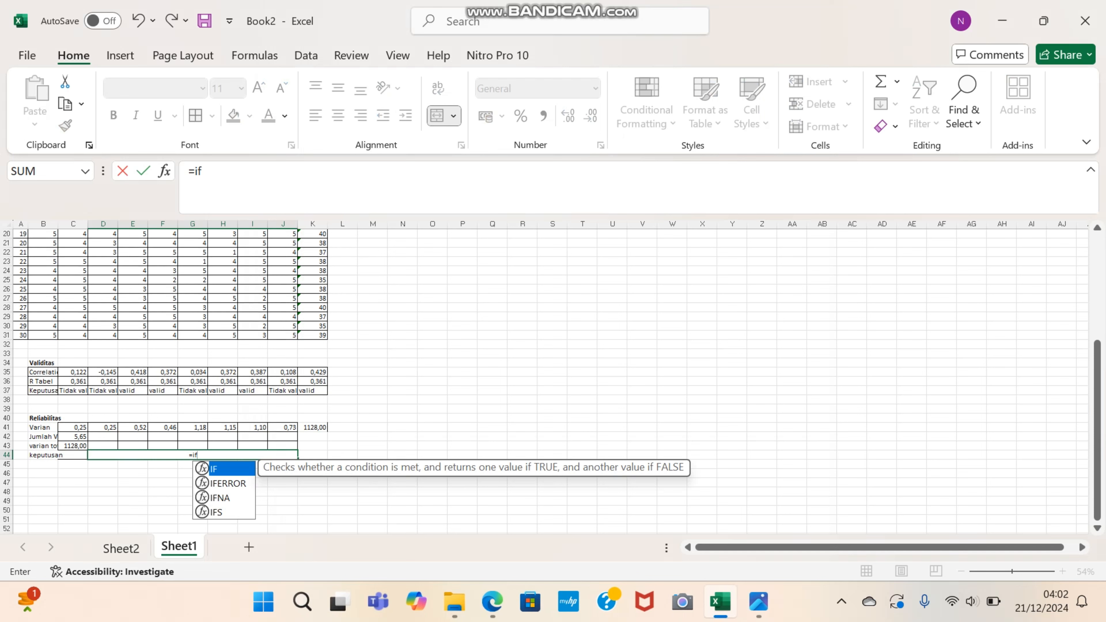
text(()
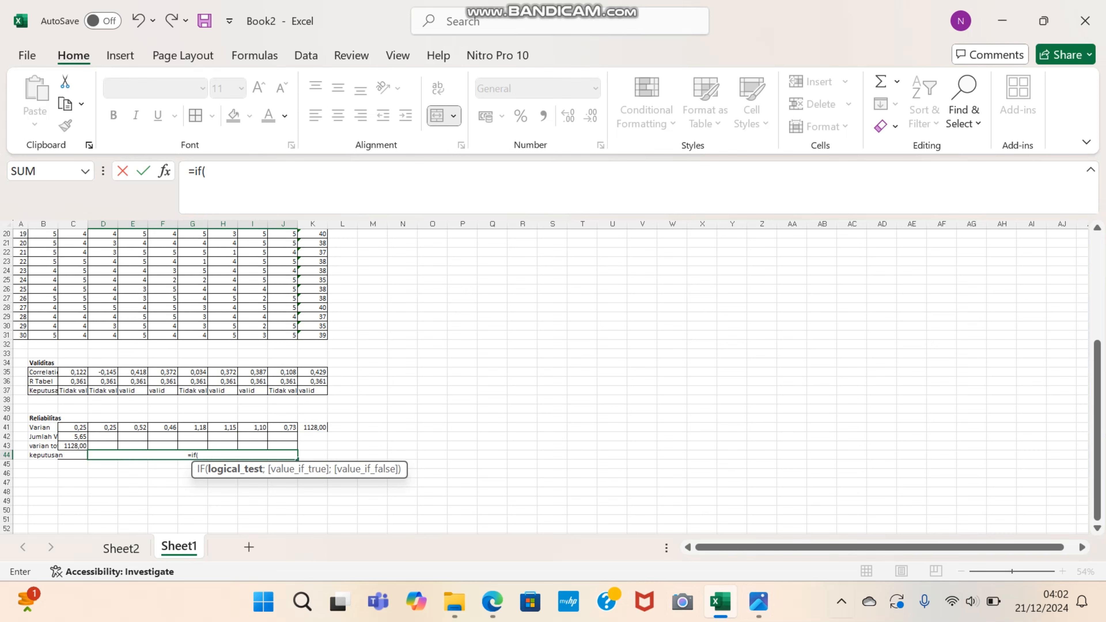
click(842, 602)
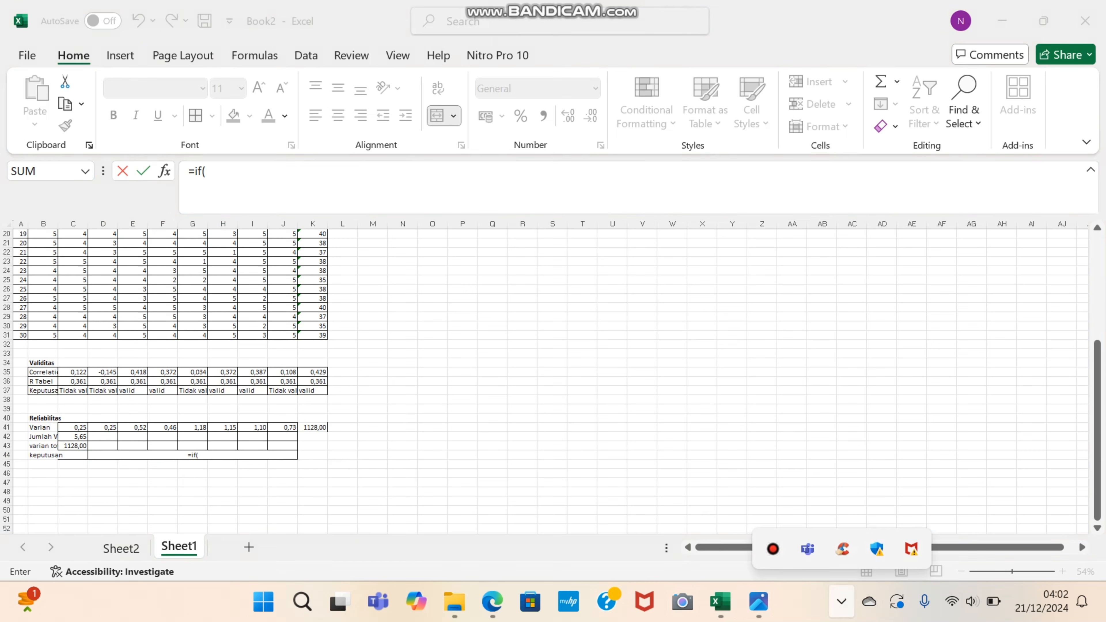
click(773, 549)
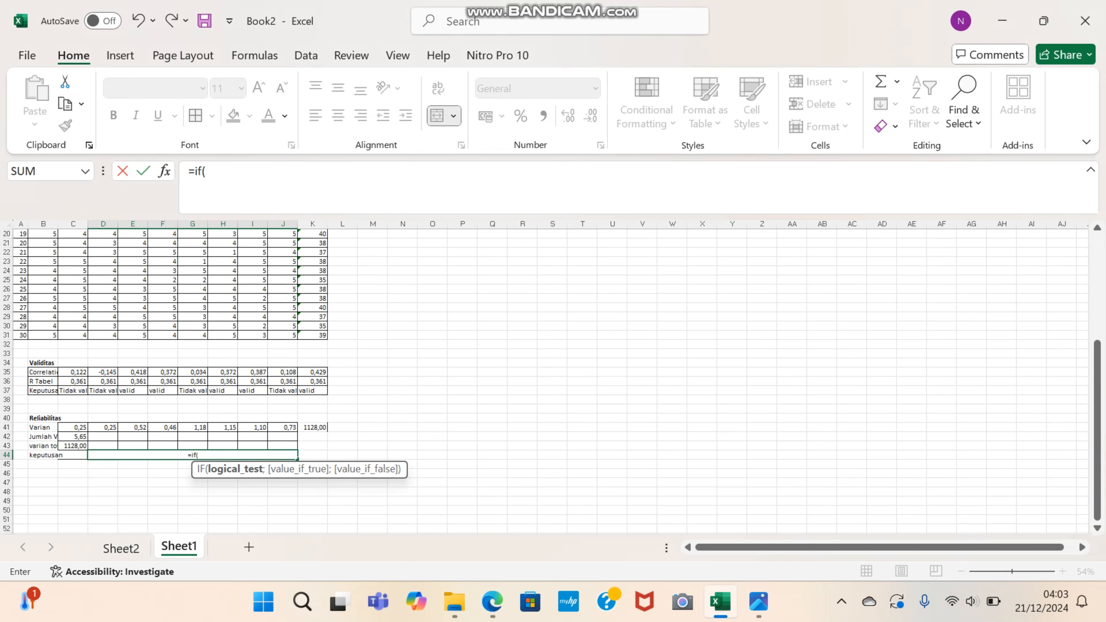
Complete the keputusan row's IF formula in D44 as =IF(C44<0,60;"tidak reliabel";"reliabel")
click(61, 455)
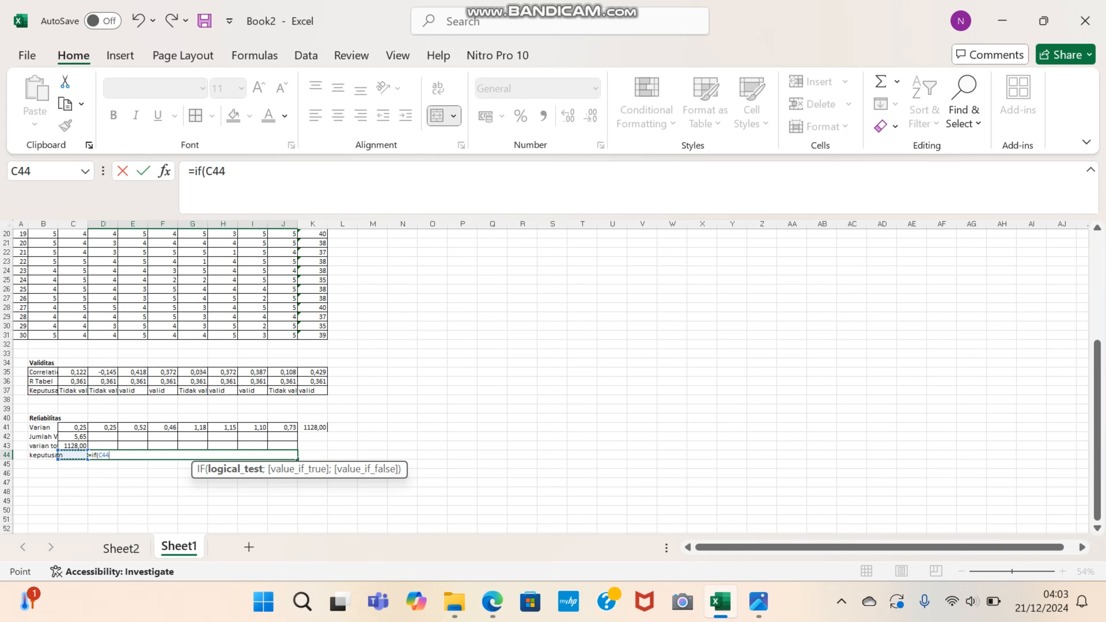
text(<)
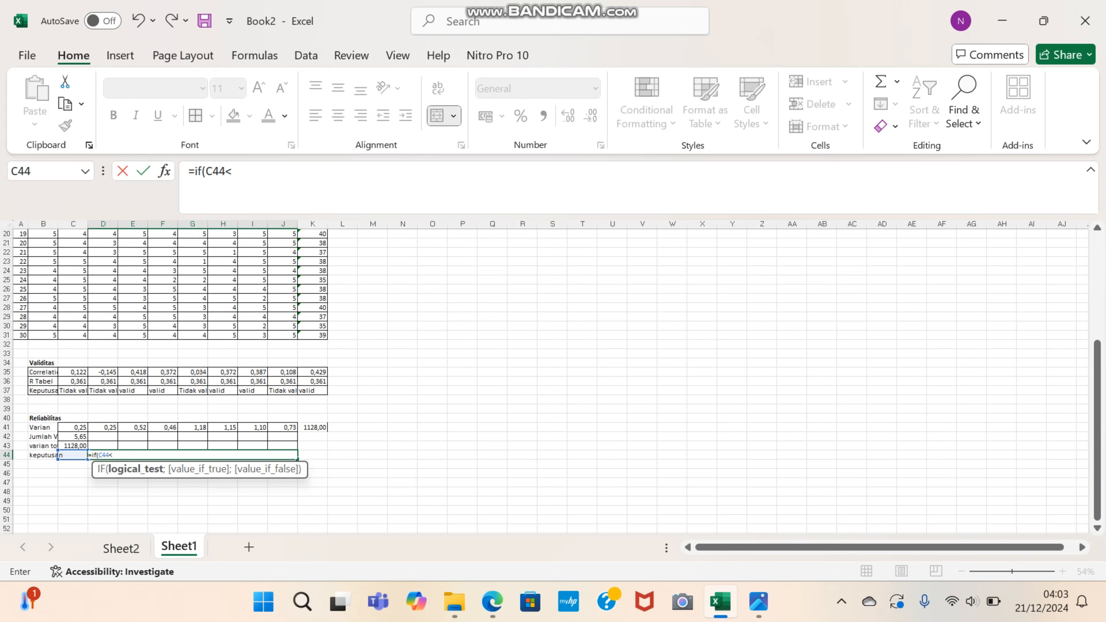
text(0,60;)
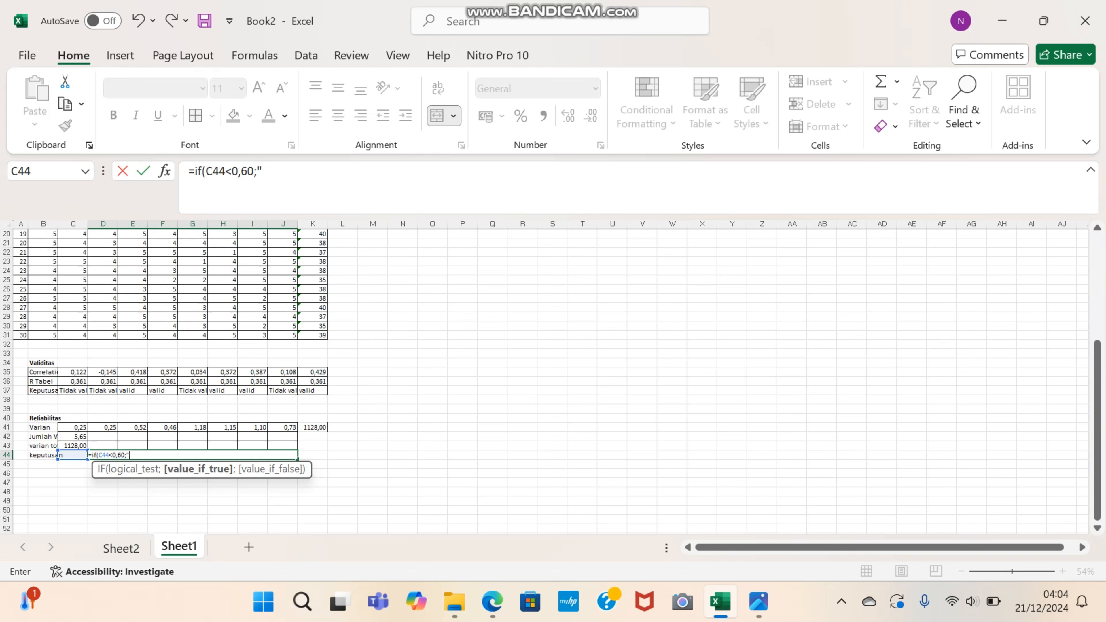
text("tidak reliabel)
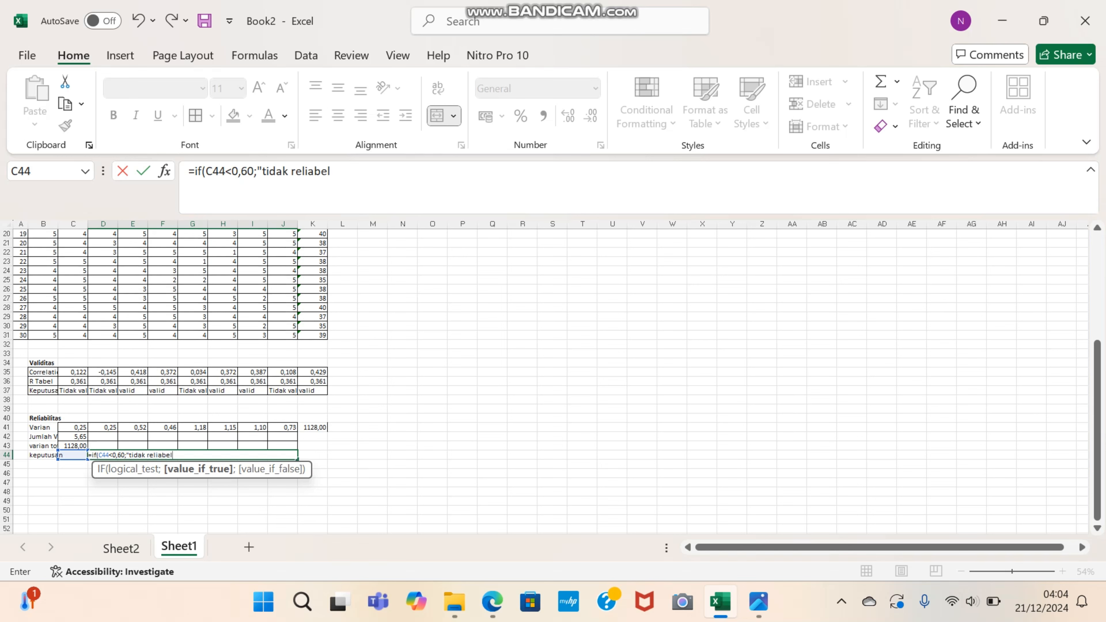
text(";)
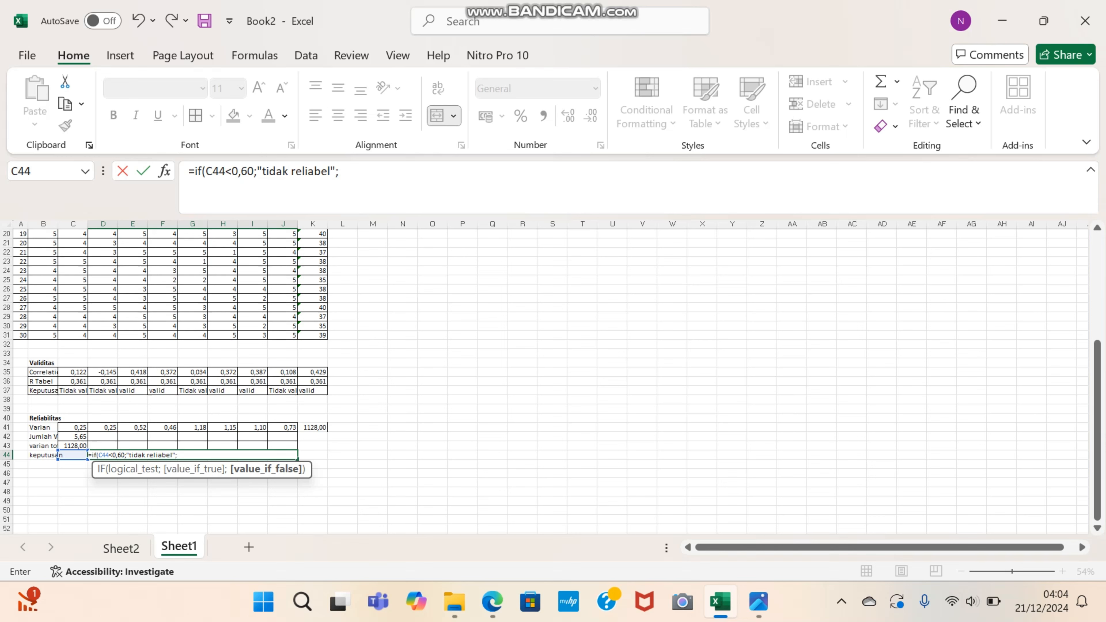
text(>>)
text(")
text(re)
text(liabe)
text(l)
text("))
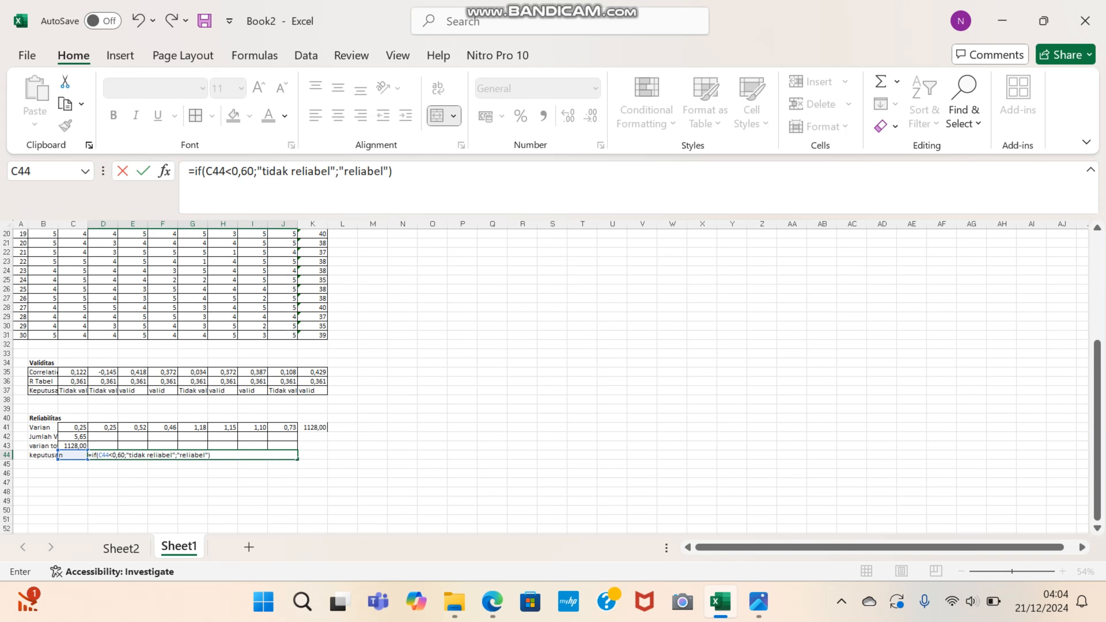
key(Return)
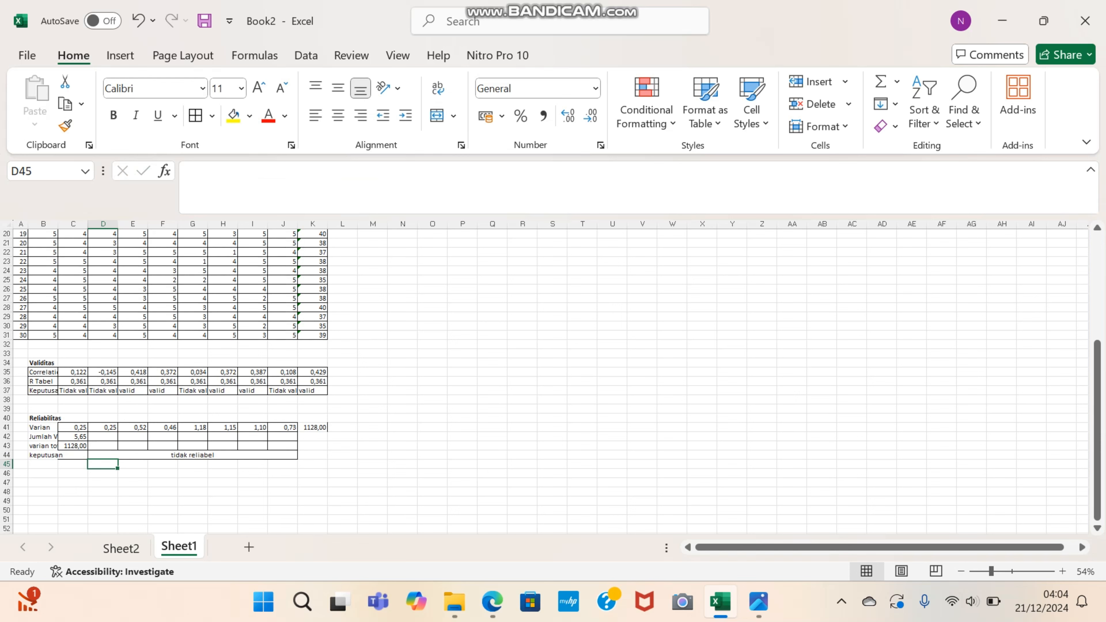
Calculate the Cronbach's Alpha value in cell C44 of the keputusan row with the formula =(9/8)*(1-C42/C43)
click(73, 455)
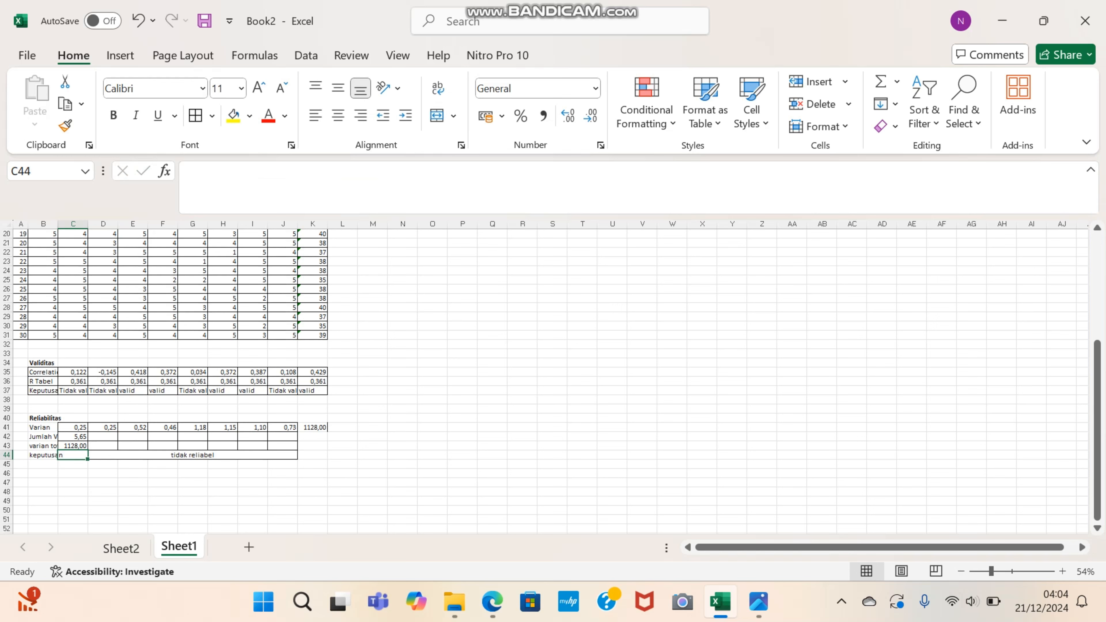
text(=)
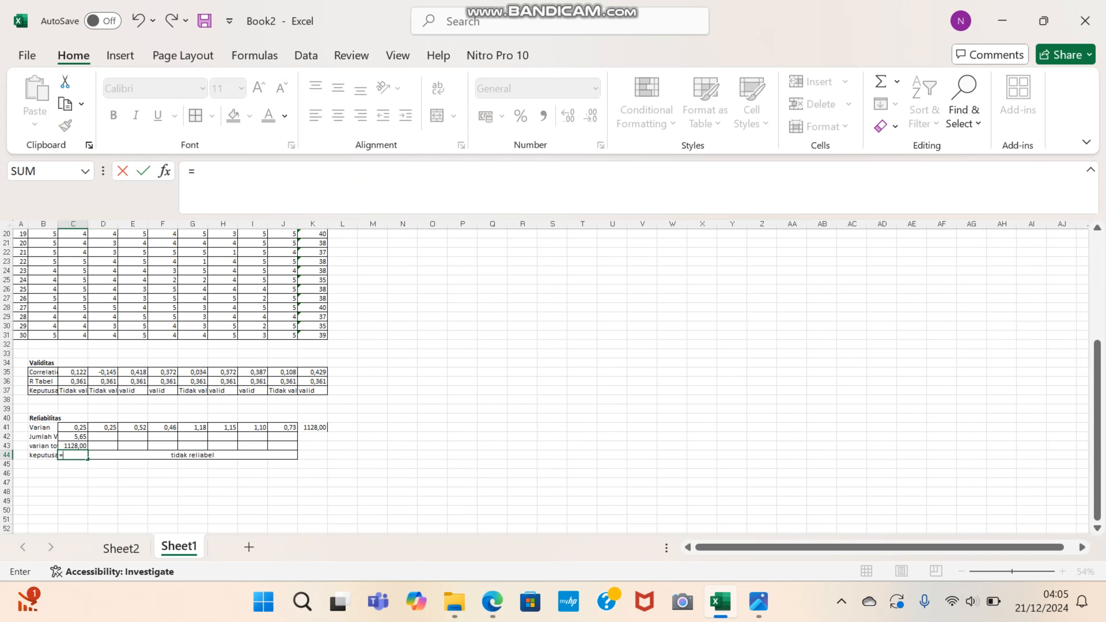
scroll(209, 379, up, 6)
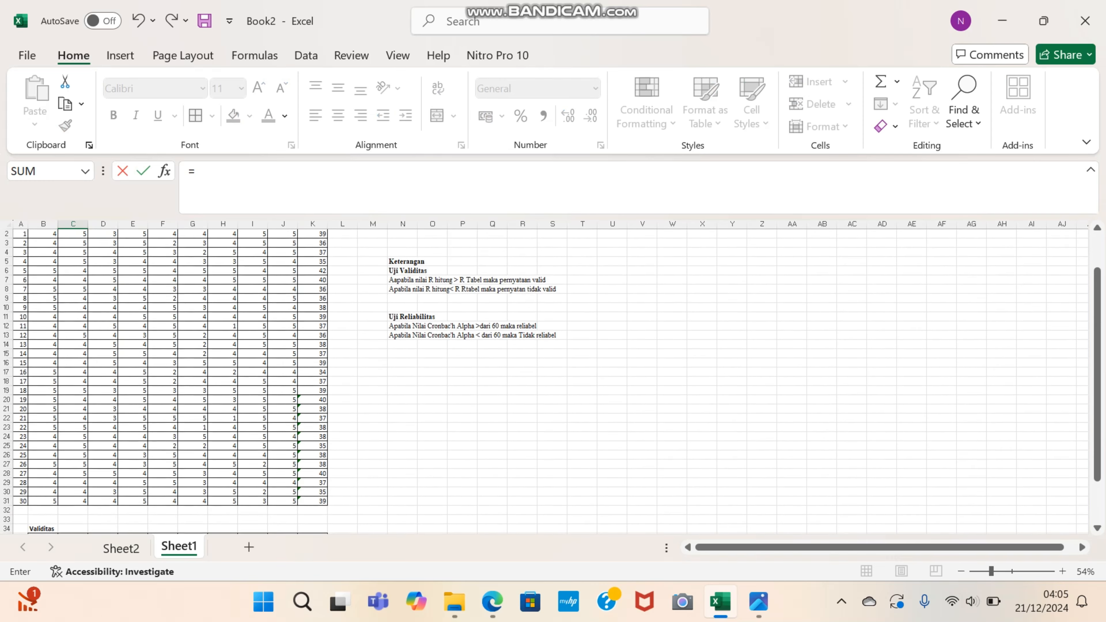
scroll(210, 380, down, 7)
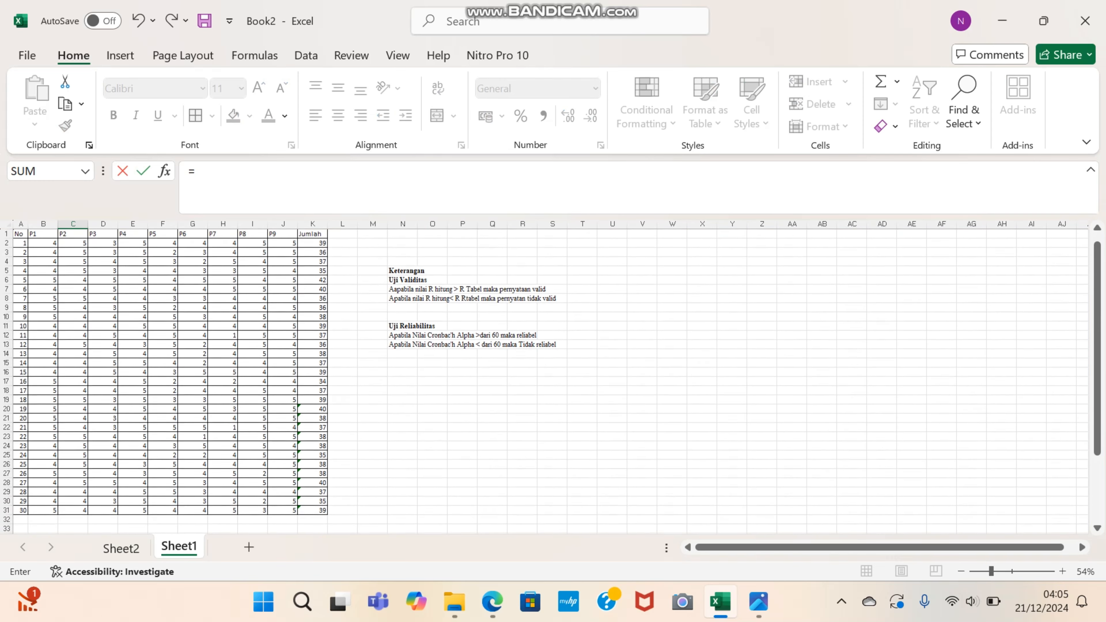
scroll(549, 379, down, 2)
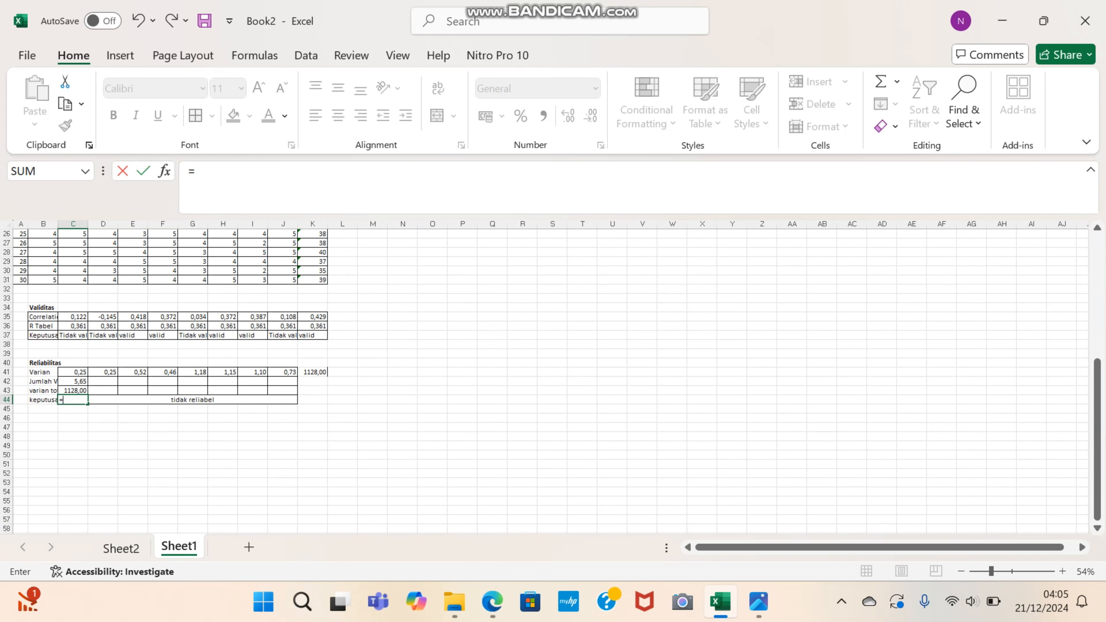
text((9/)
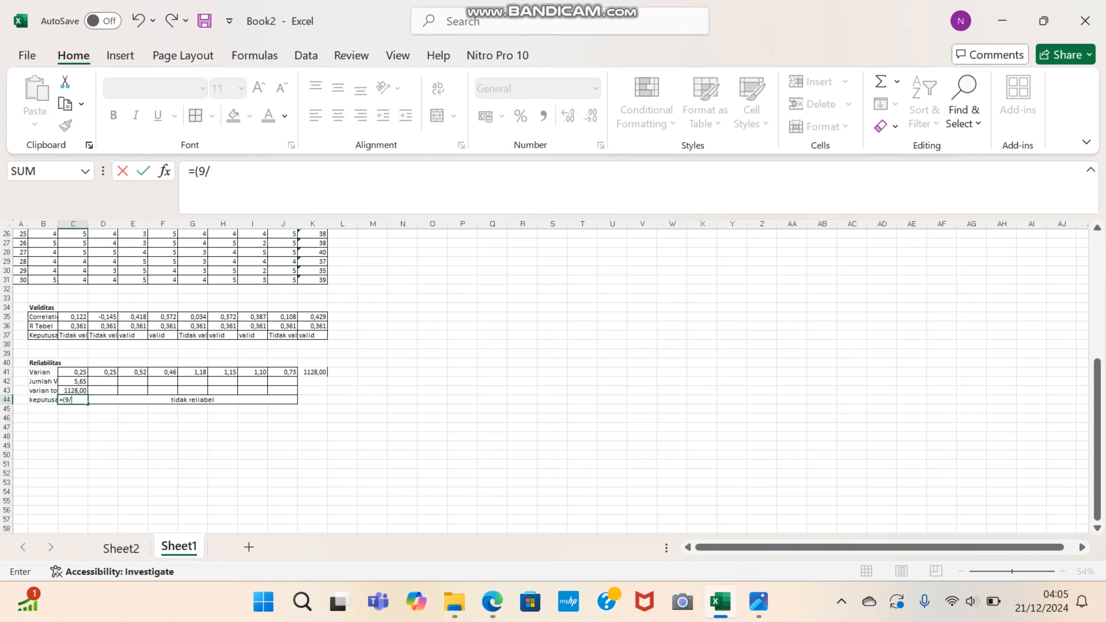
text(8)*)
text((1-)
click(73, 382)
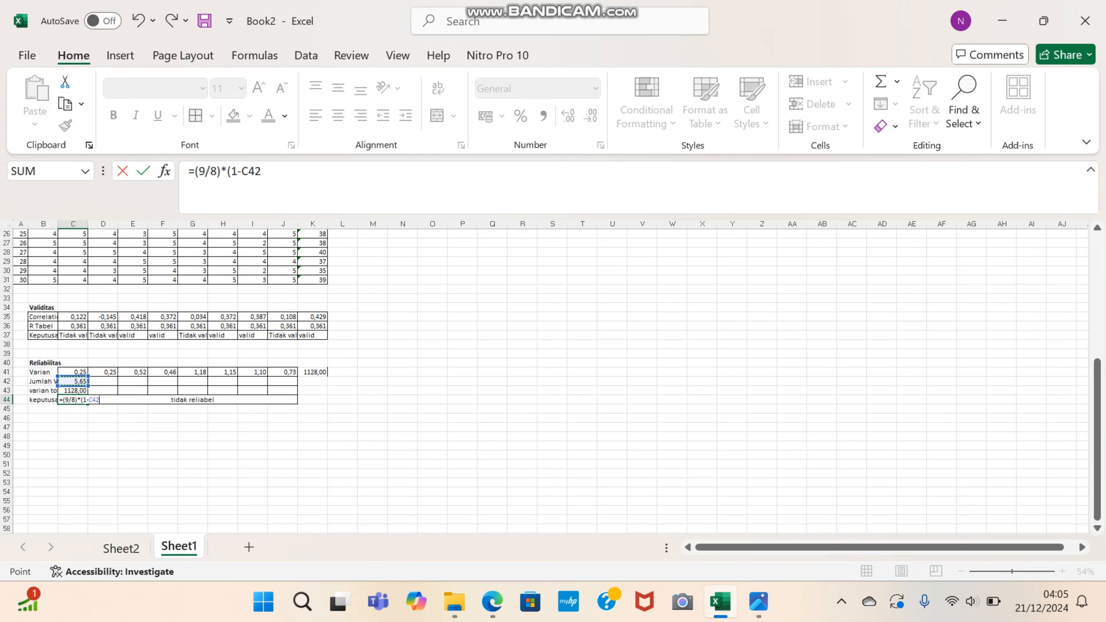
text(/)
key(Up)
text())
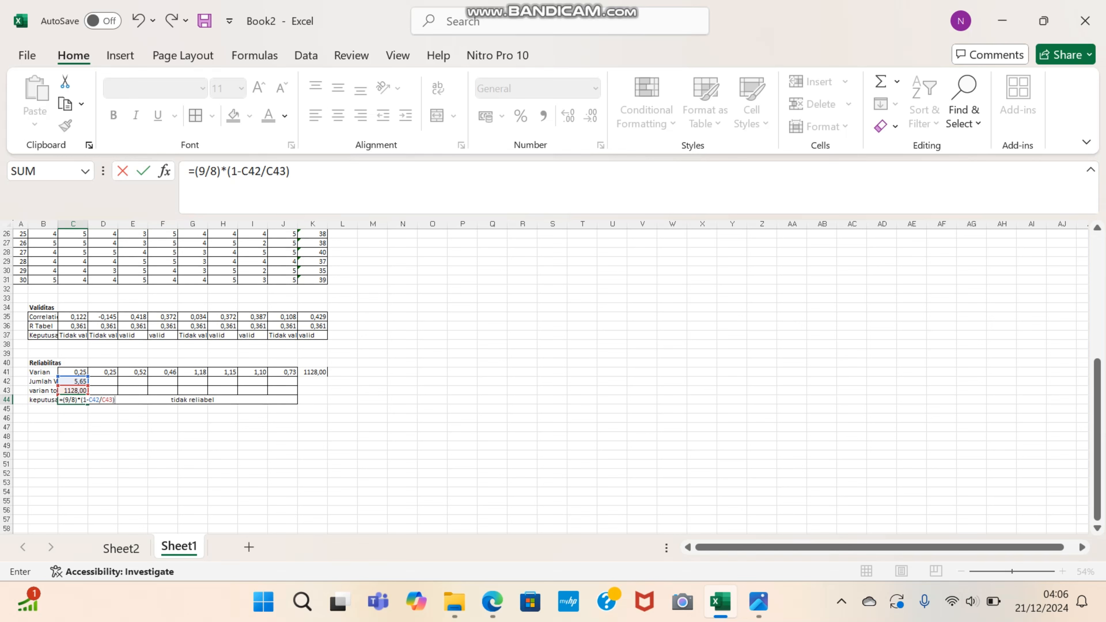
key(Return)
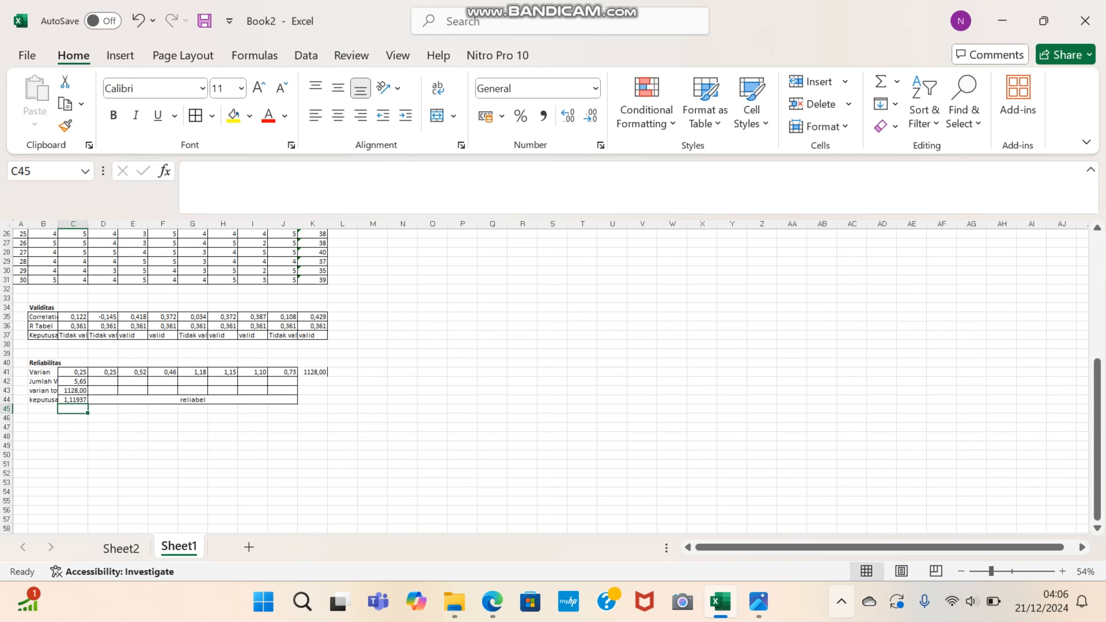
click(842, 602)
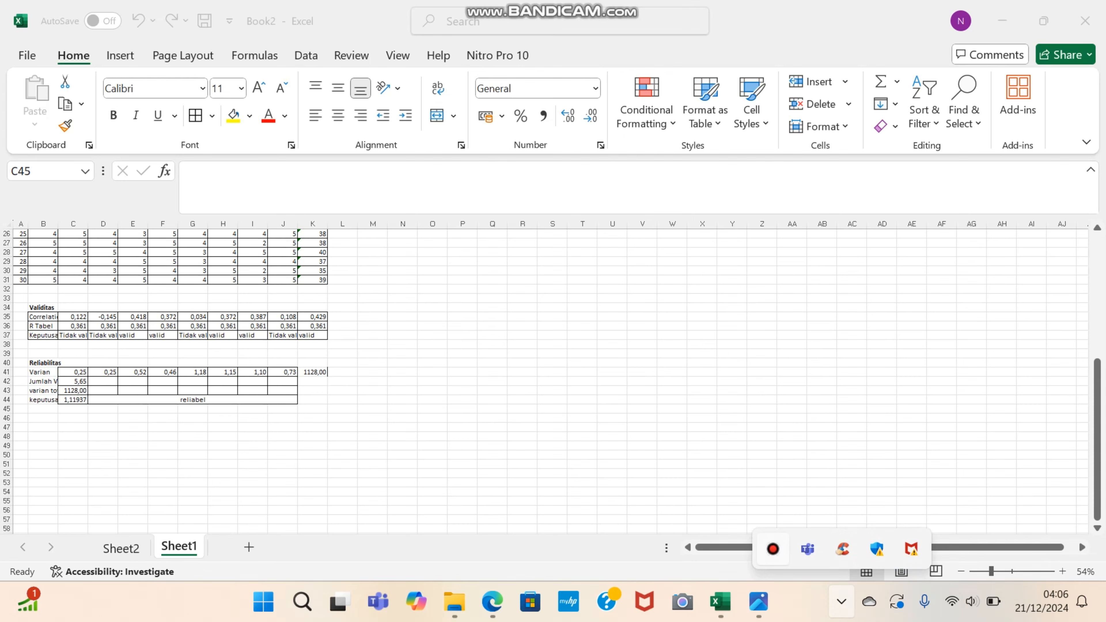
click(773, 549)
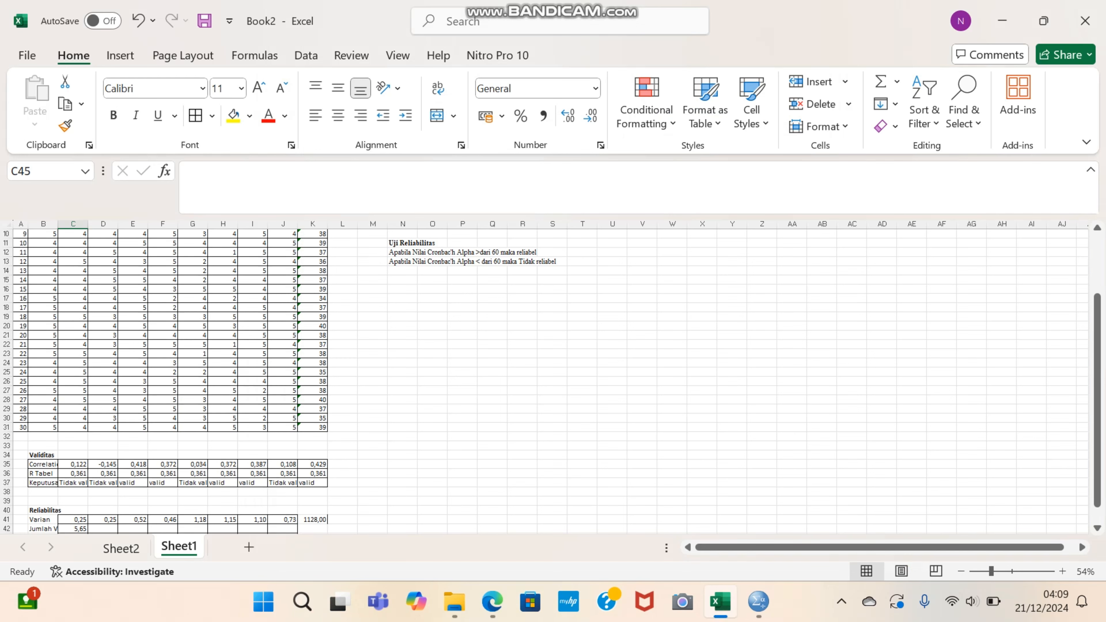
Copy the questionnaire data from the P1 column to the Jumlah column with its headers, range B1:K31
scroll(1081, 232, up, 3)
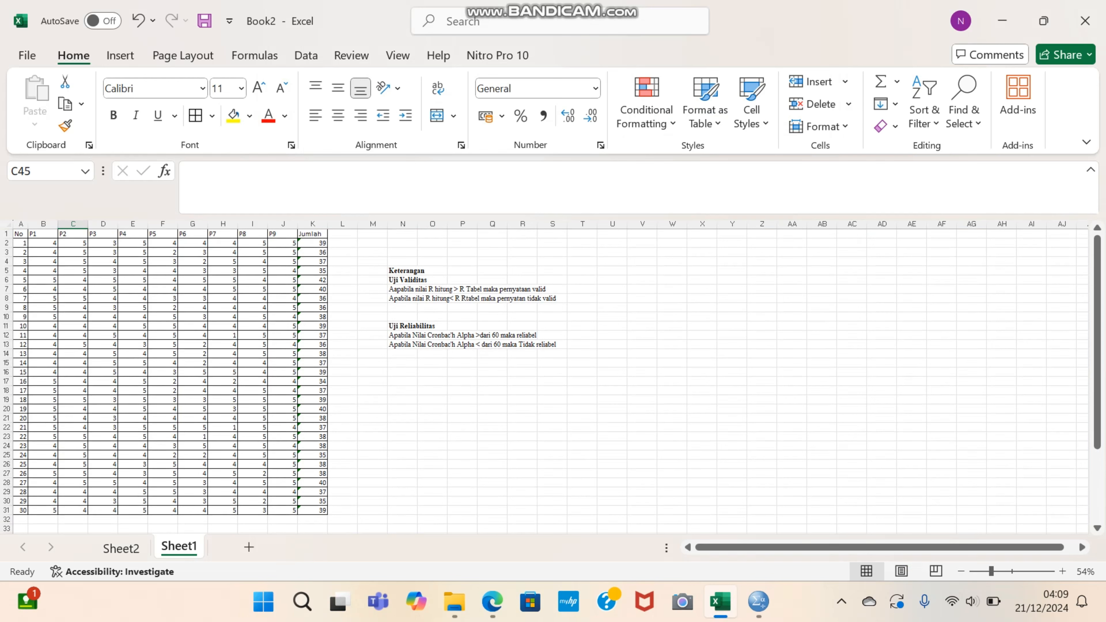
click(43, 244)
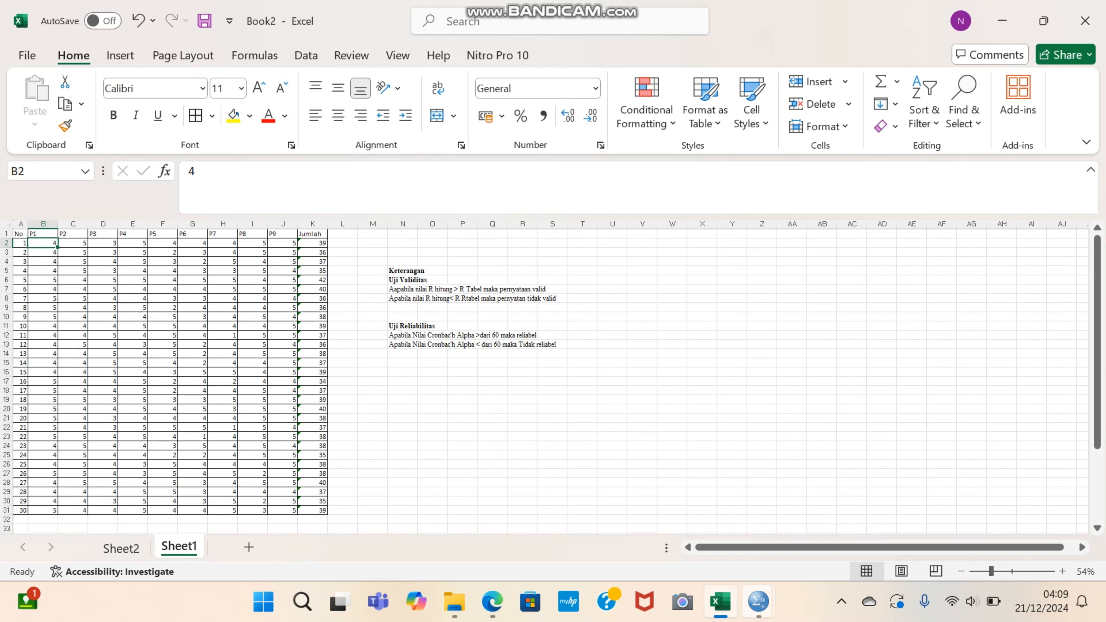
mouse_move(759, 601)
drag(43, 234, 327, 502)
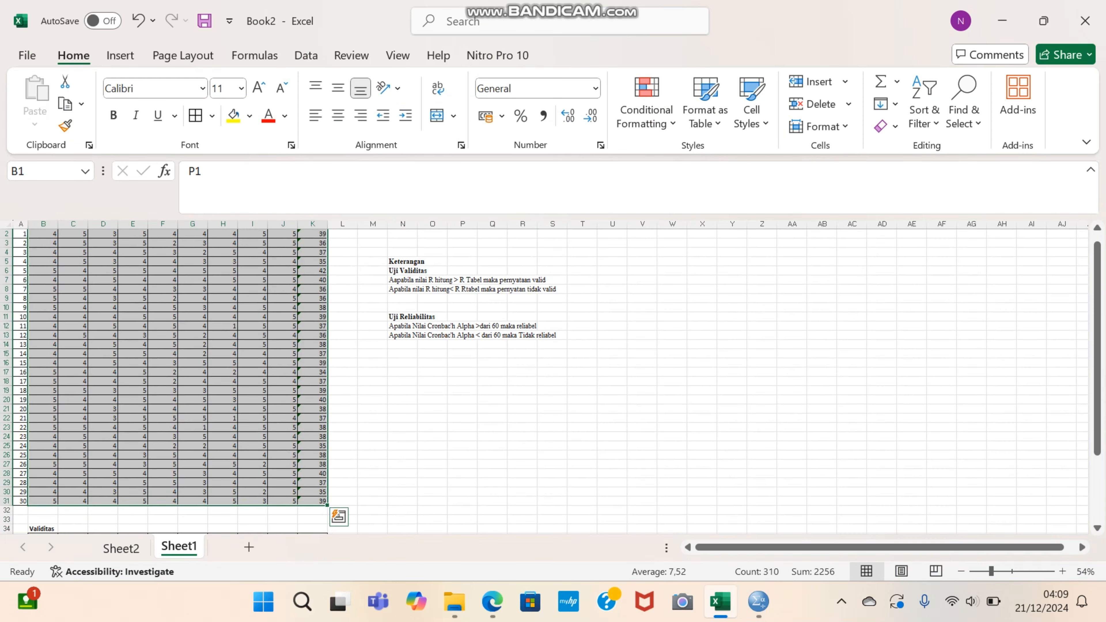
key(ctrl+c)
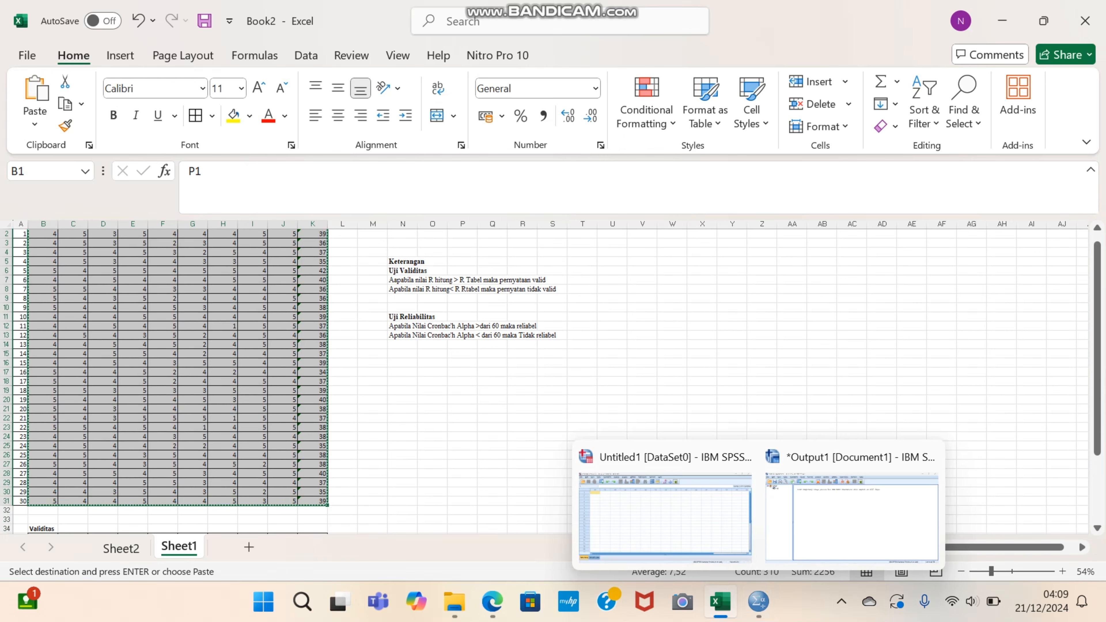
Switch to the untitled dataset in IBM SPSS Statistics and paste the copied questionnaire data starting at the first cell
click(759, 602)
click(759, 602)
click(665, 510)
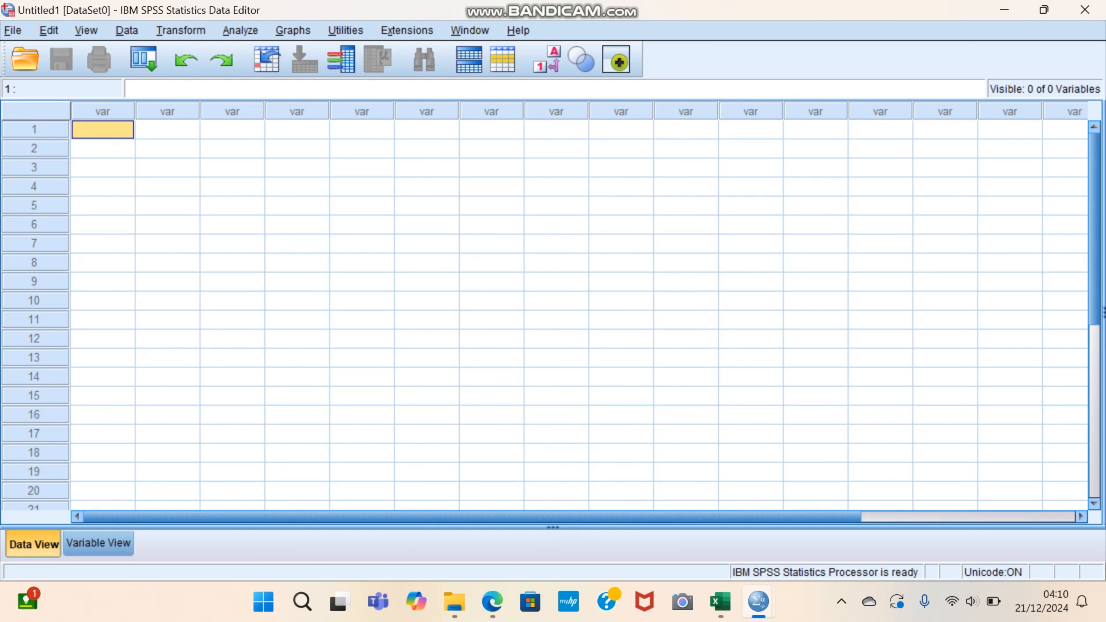
key(ctrl+v)
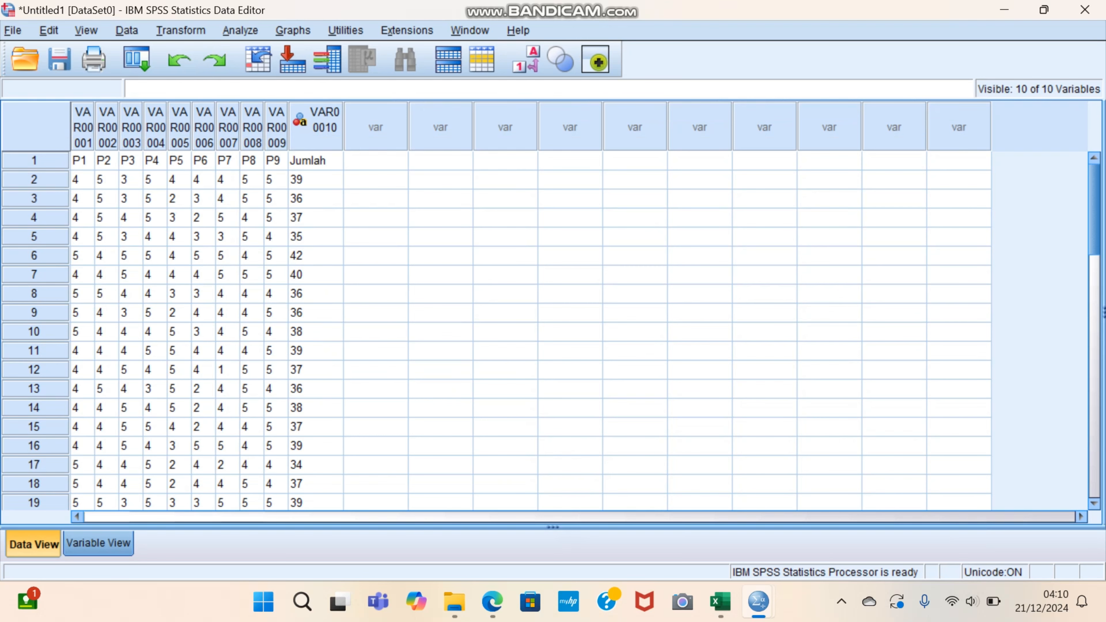
Rename the first four variables in the Variable View as P1, P2, P3 and P4
click(98, 544)
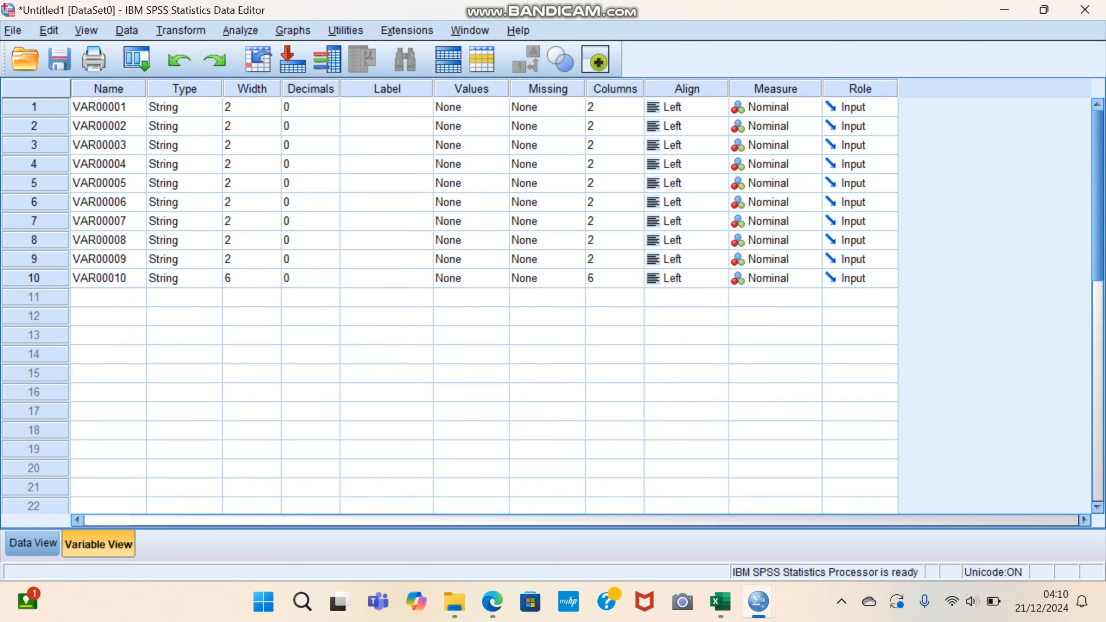
click(109, 108)
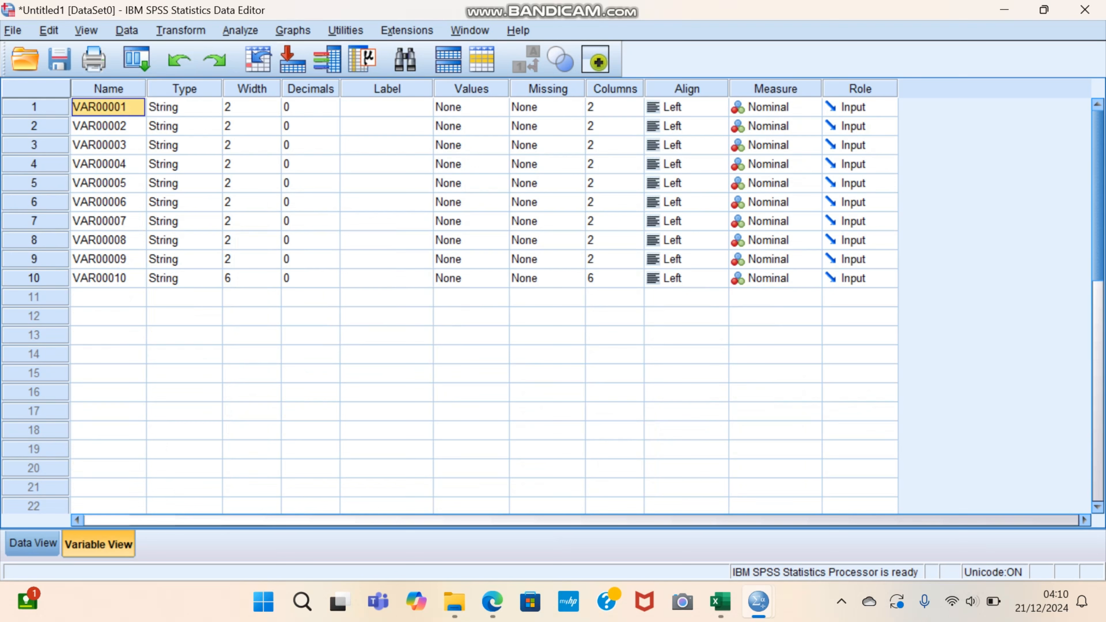
text(p)
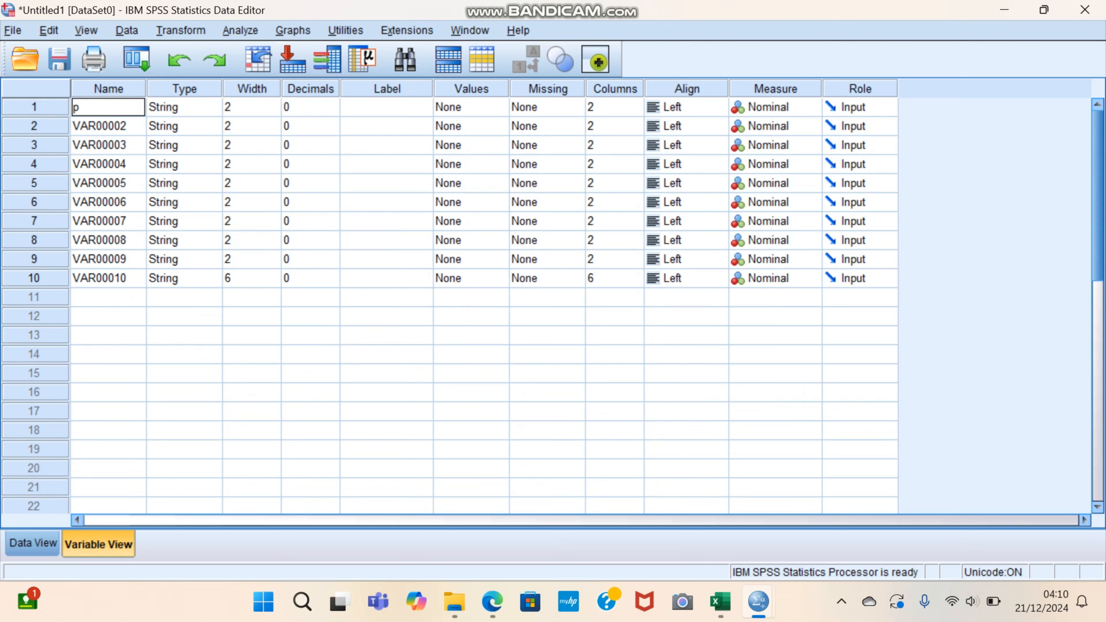
key(BackSpace)
text(P1)
key(Return)
text(P2)
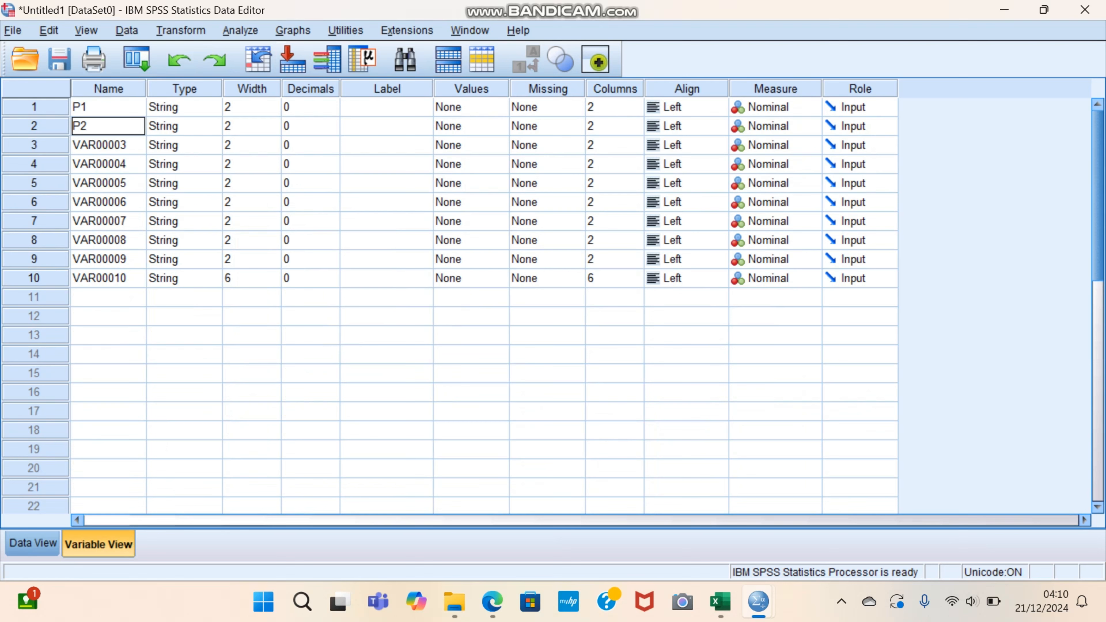
key(Return)
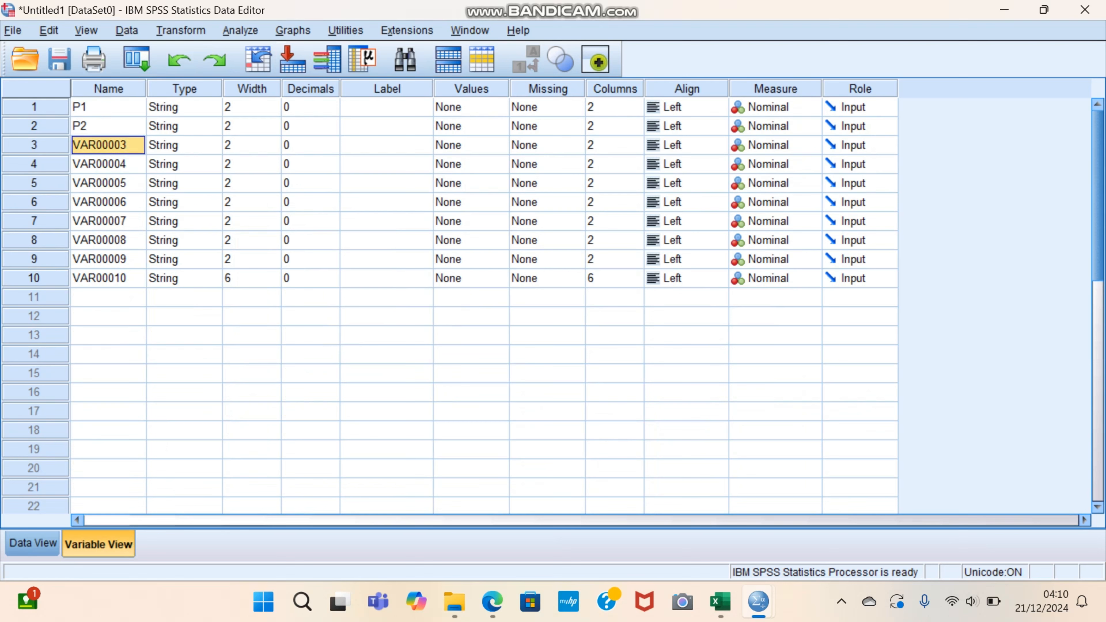
text(P3)
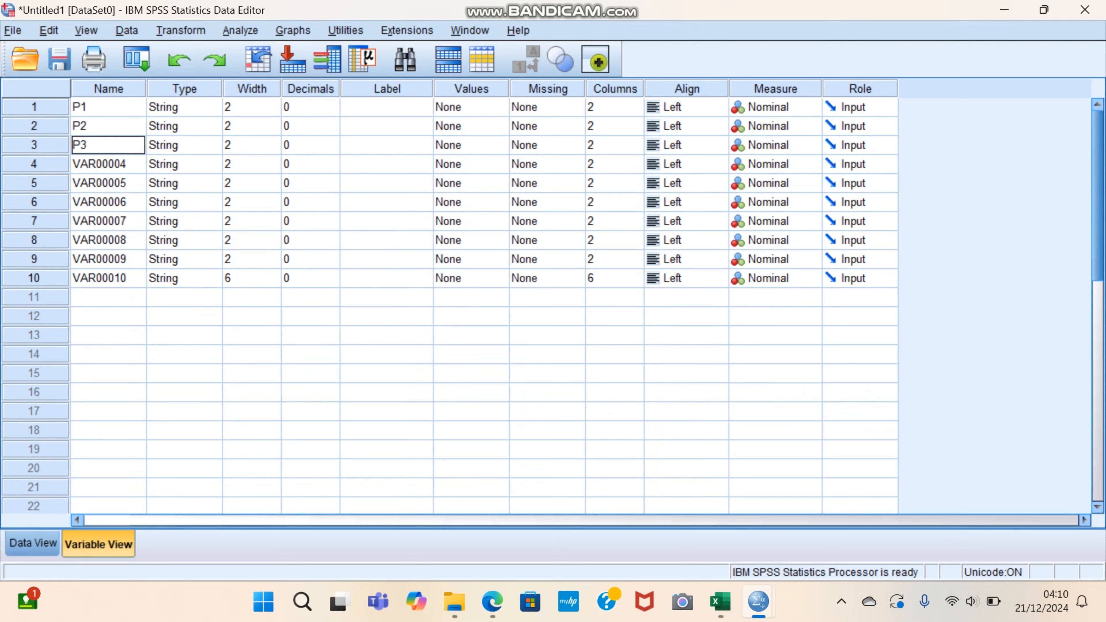
key(Return)
text(P4)
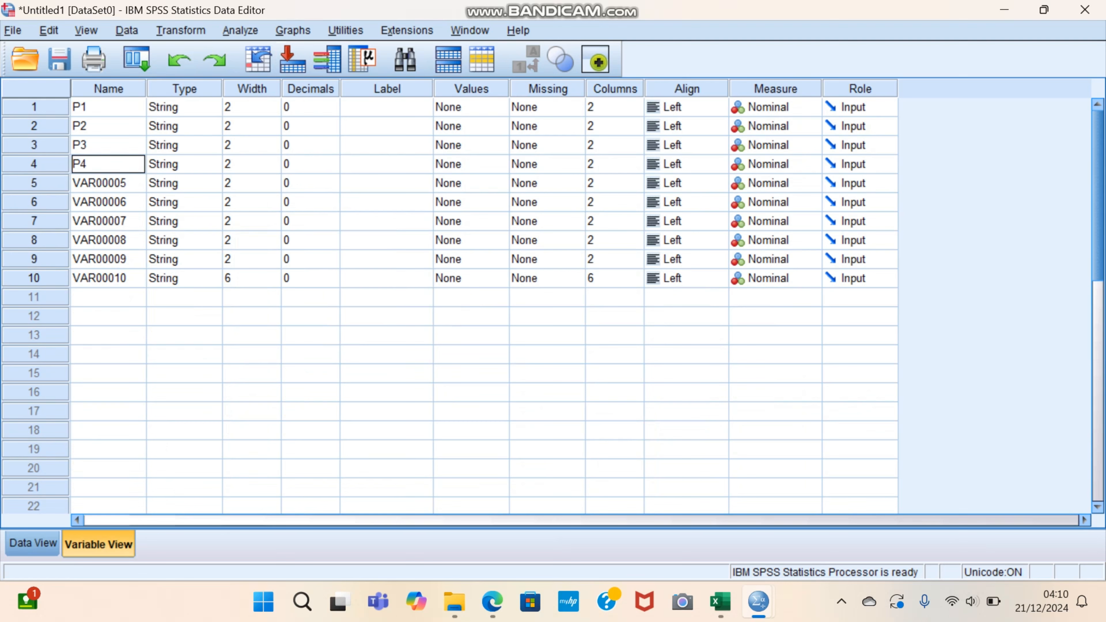
key(Return)
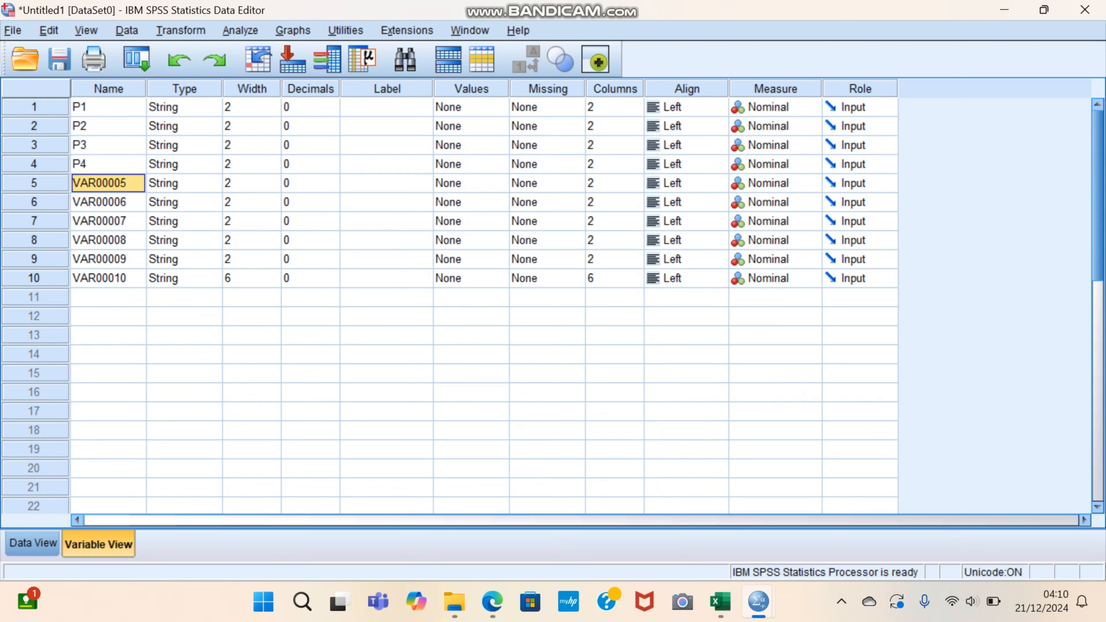
Rename the fifth, sixth and seventh variables as P5, P6 and P7
text(P5)
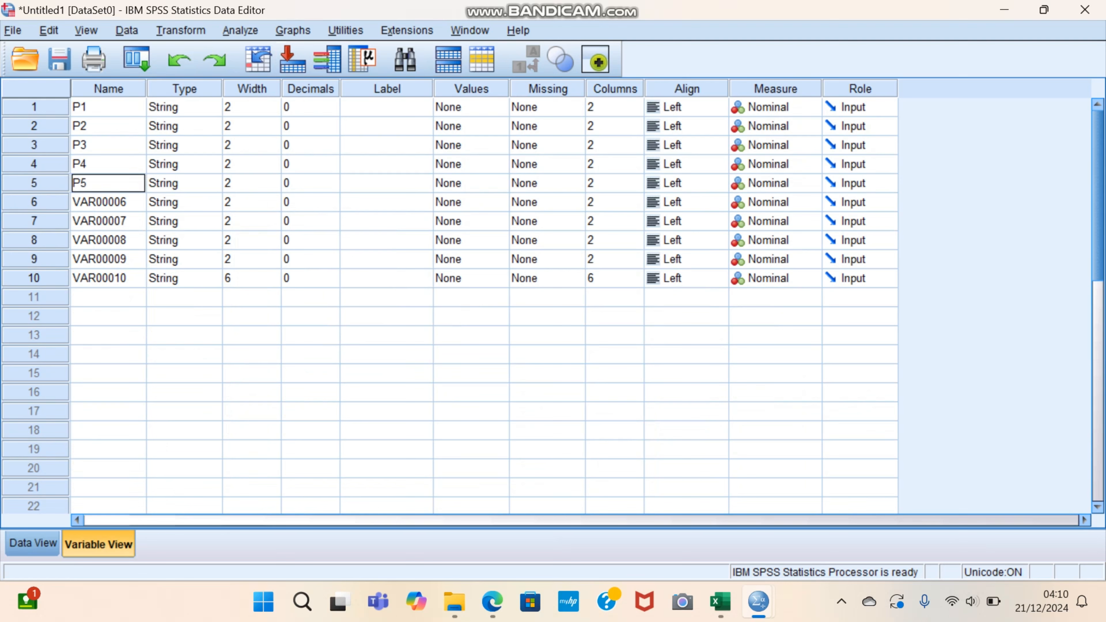
key(Return)
text(P5)
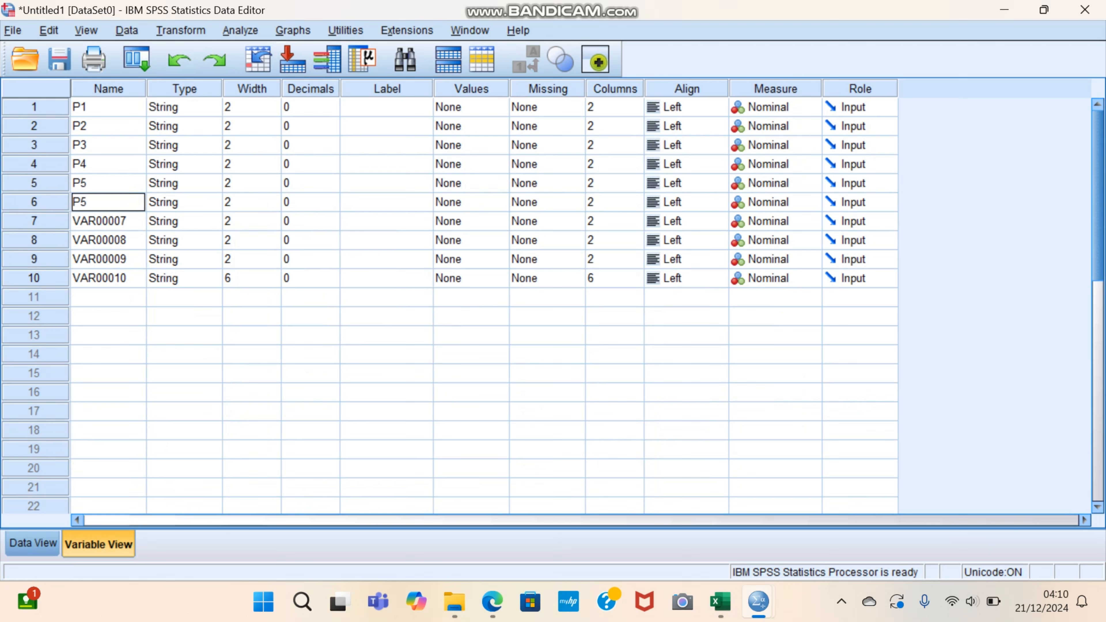
key(BackSpace)
text(6)
key(Return)
text(P7)
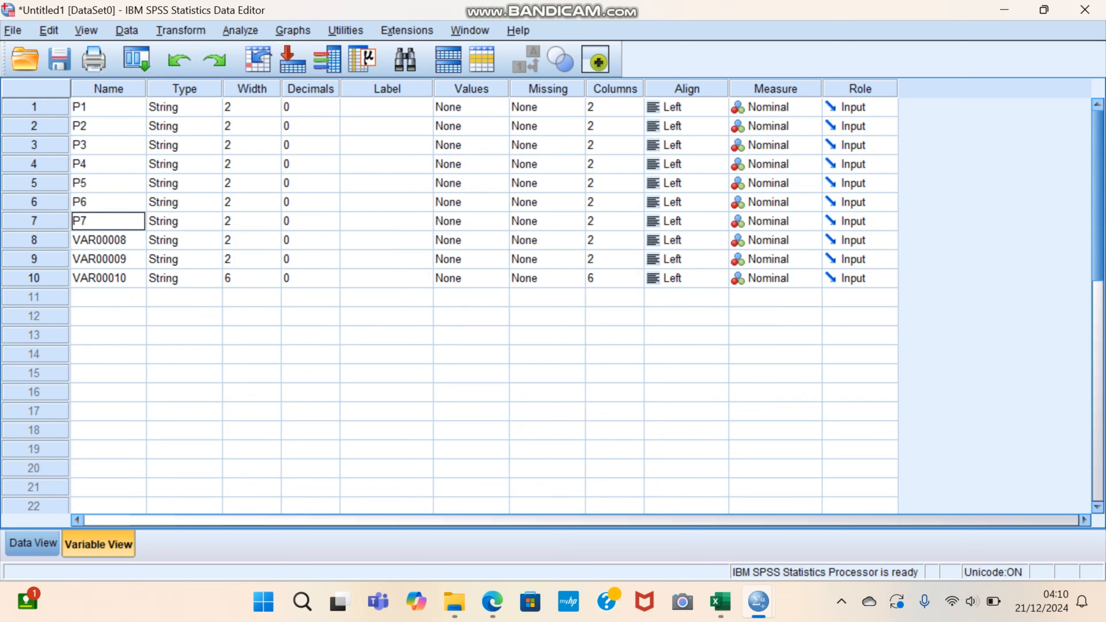
key(Return)
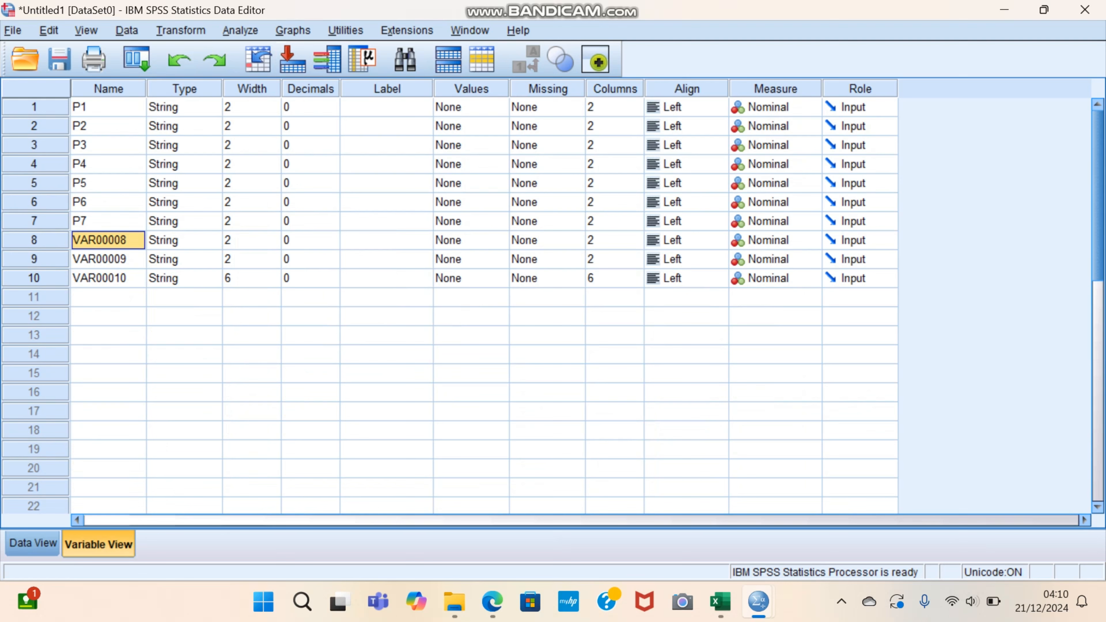
Rename the last three variables as P8, P9 and TOTAL
text(P8)
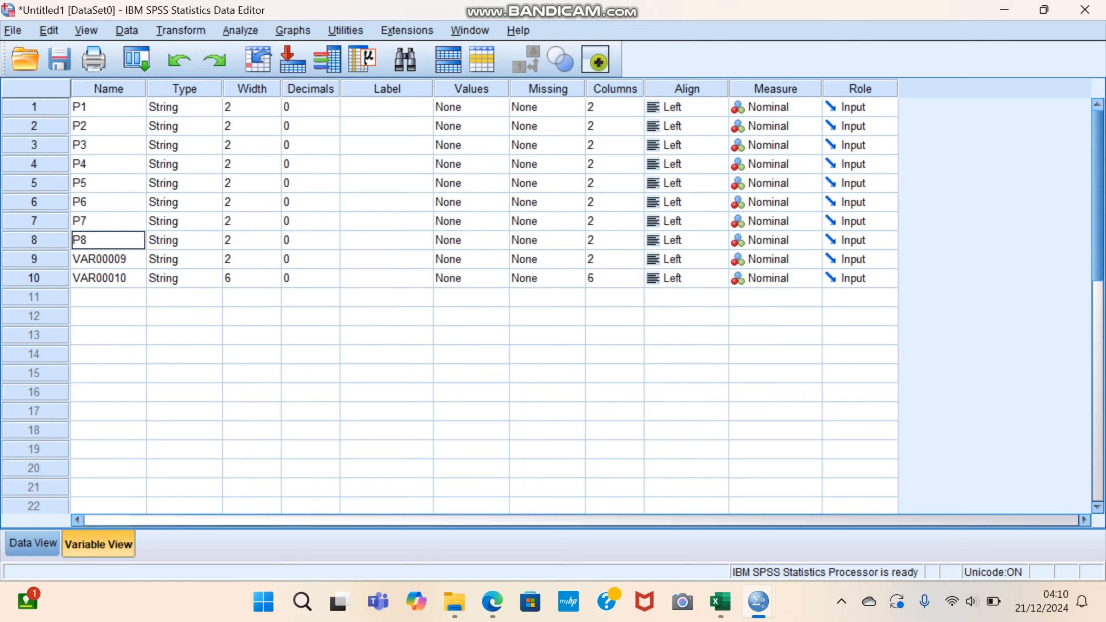
key(Return)
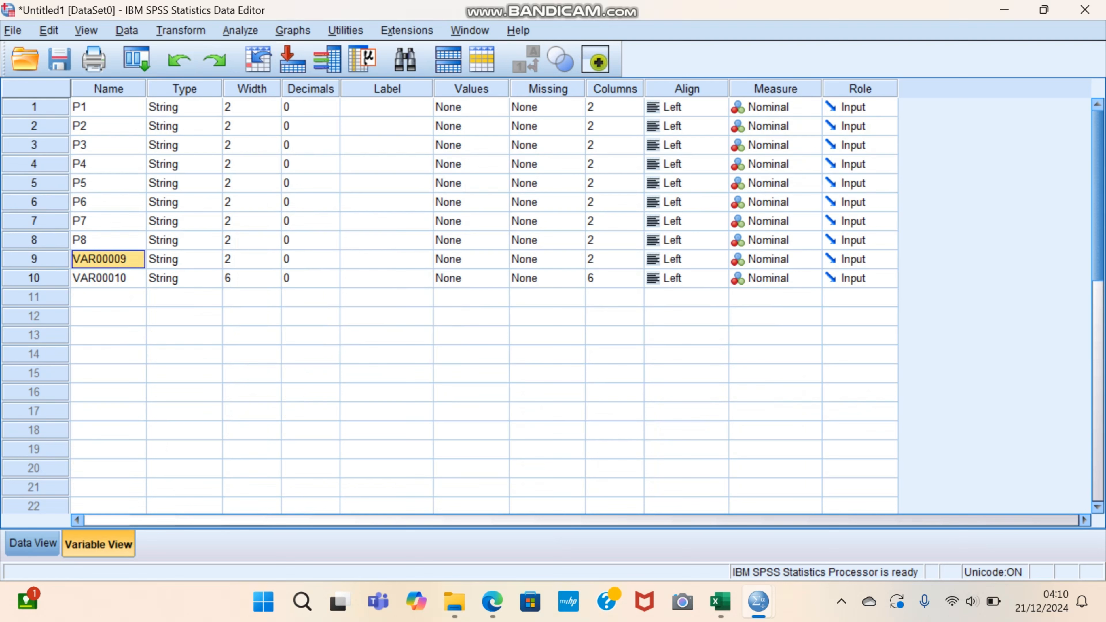
text(P)
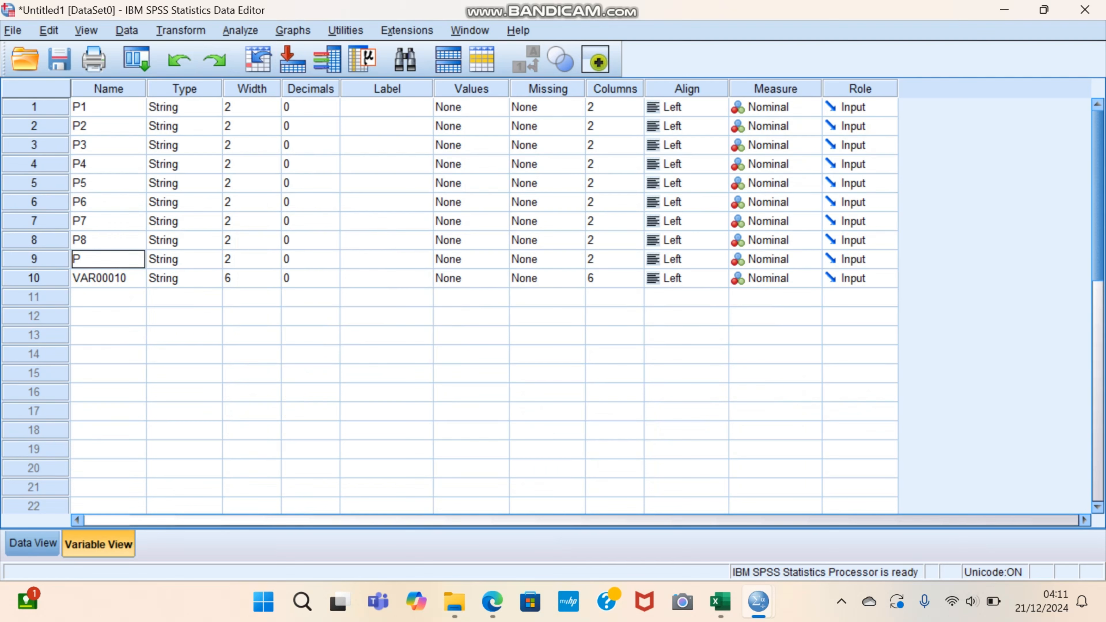
text(9)
key(Return)
key(BackSpace)
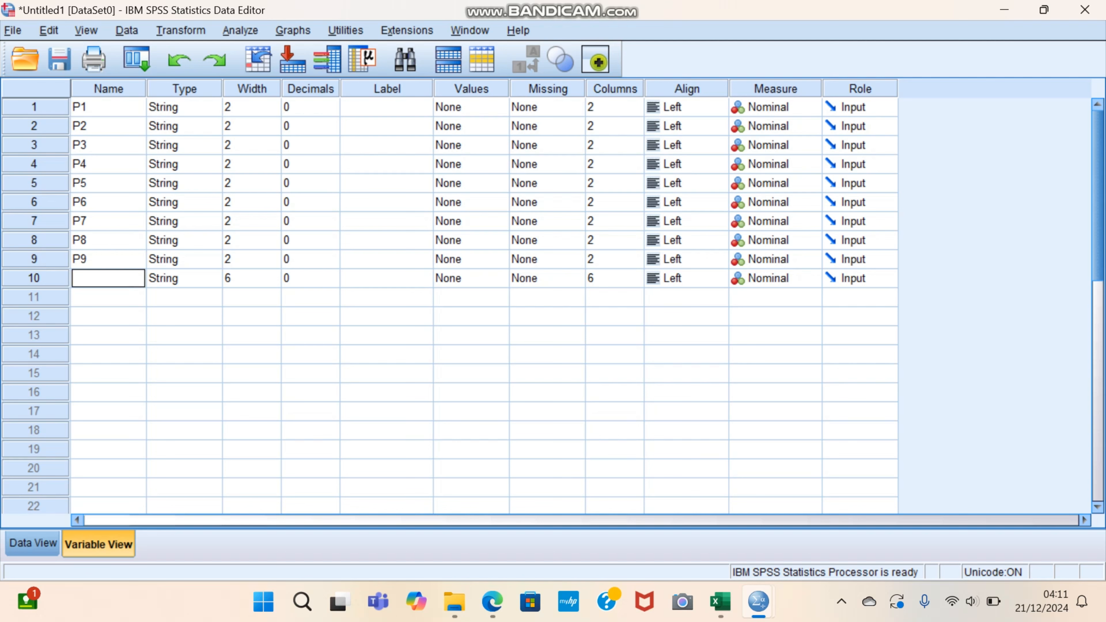
text(TOTAL)
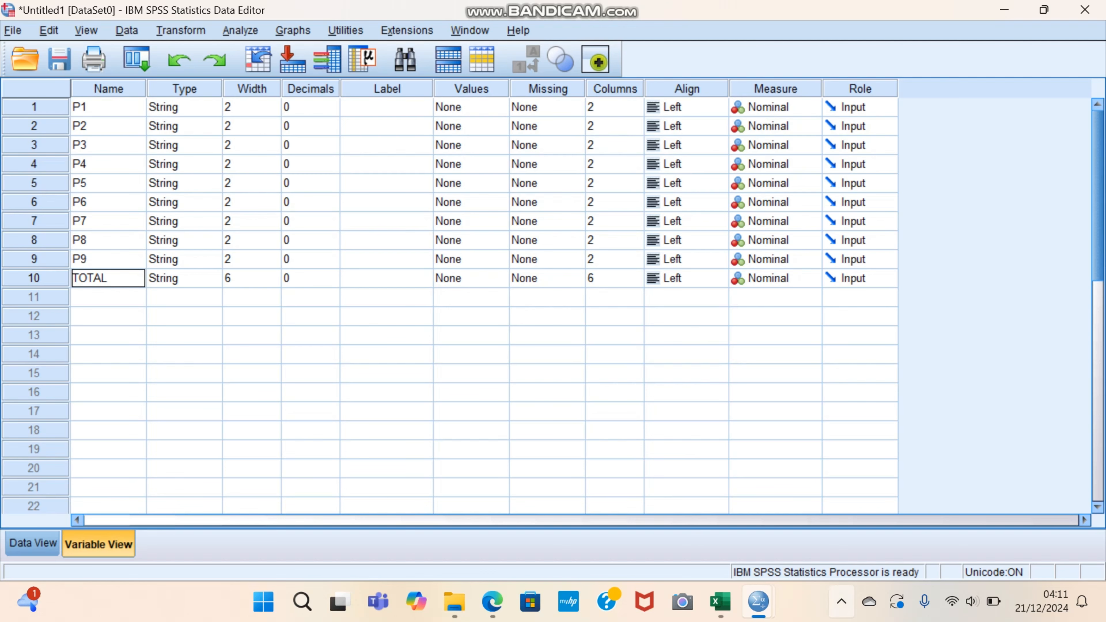
click(841, 602)
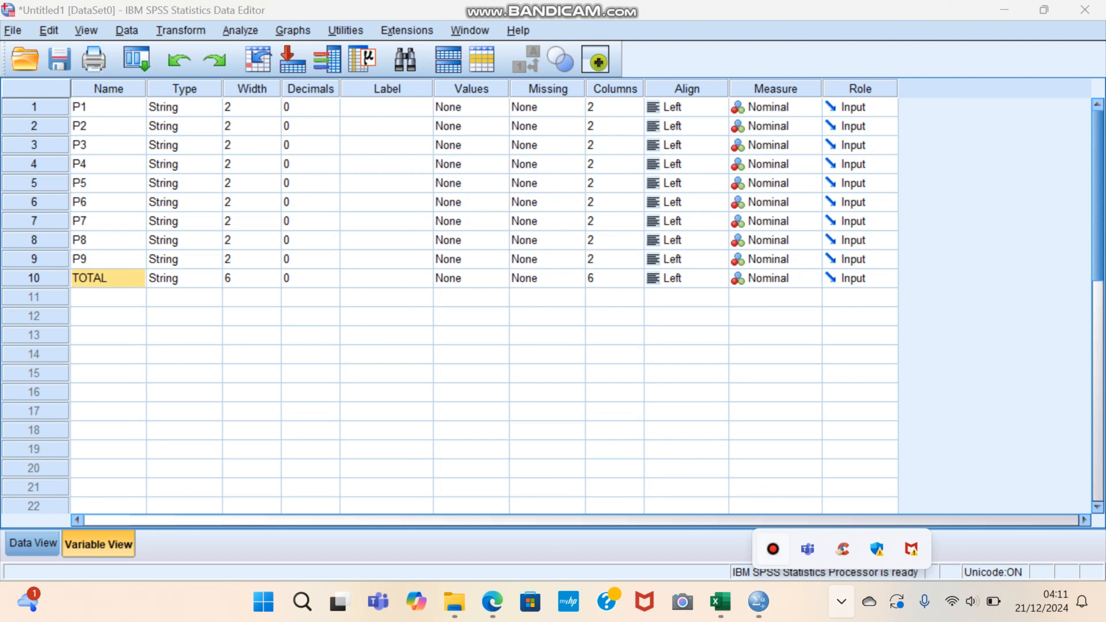
click(773, 550)
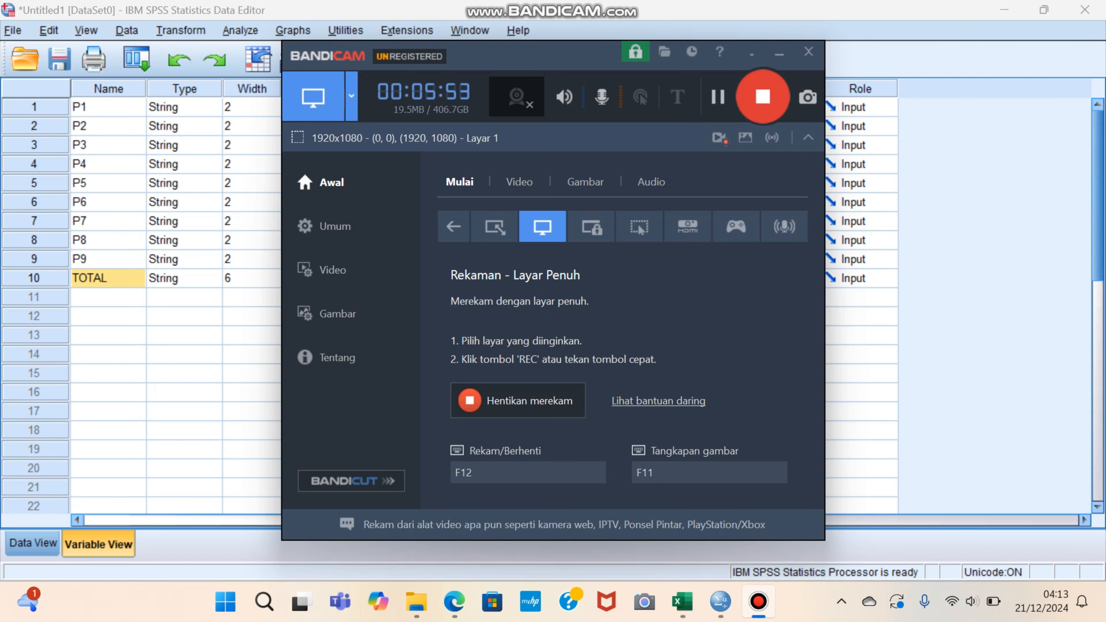
click(752, 52)
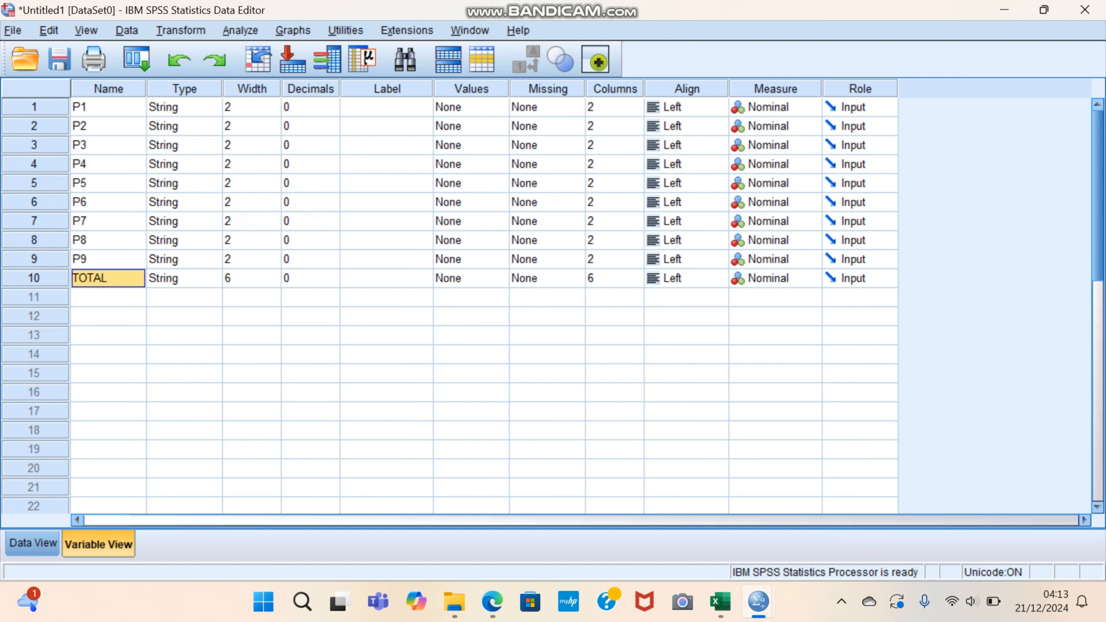
Return to the Data View and try to start a bivariate correlation analysis on the questionnaire variables
click(33, 543)
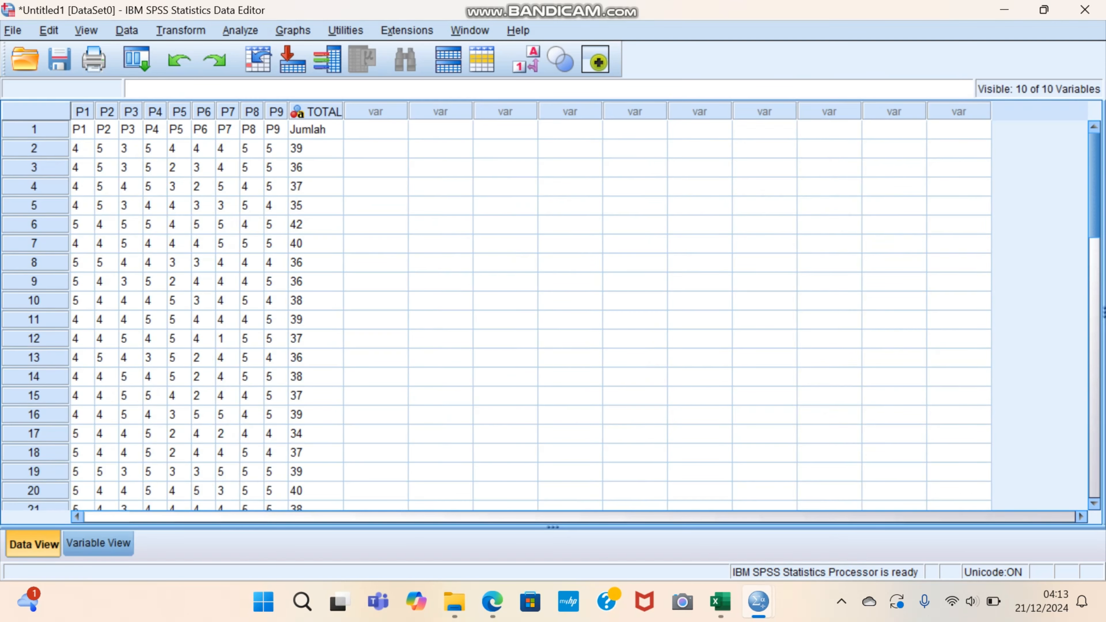
click(241, 31)
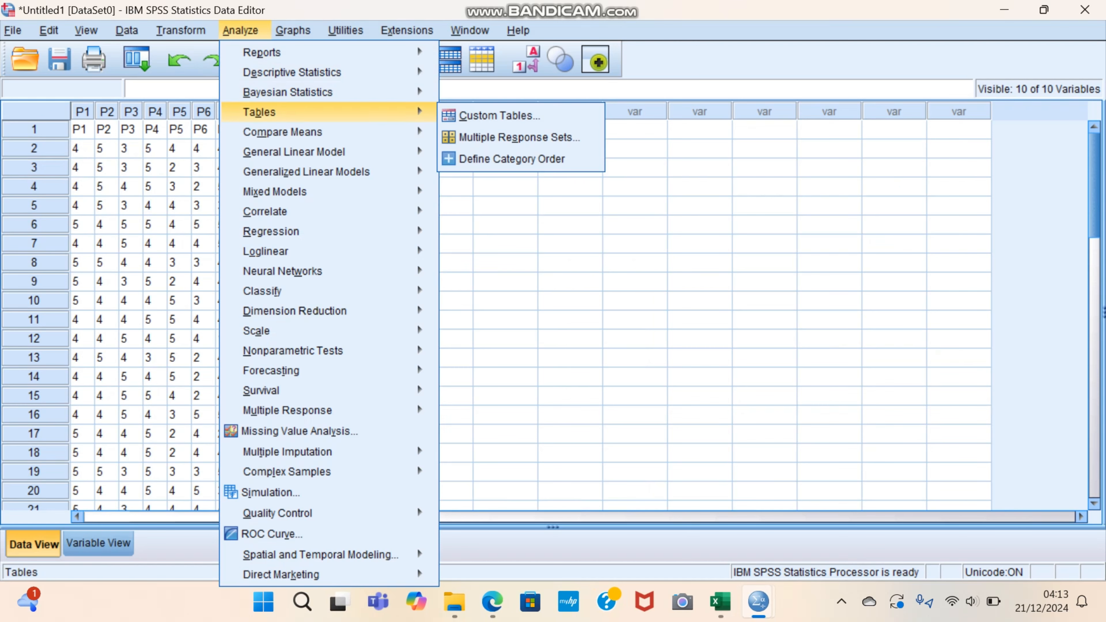
mouse_move(305, 212)
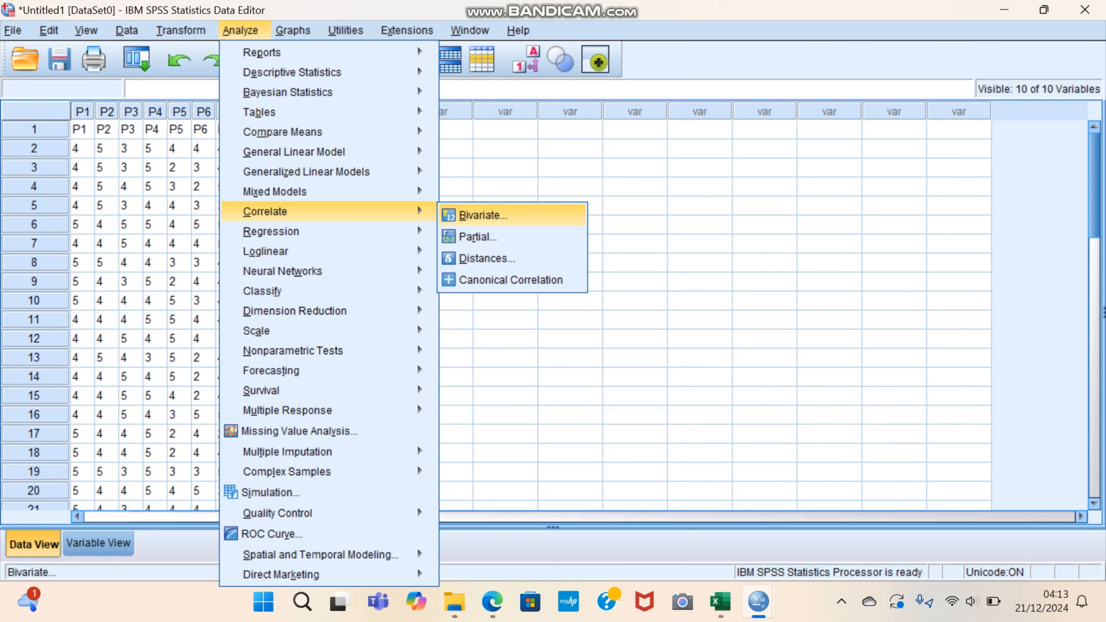
key(Return)
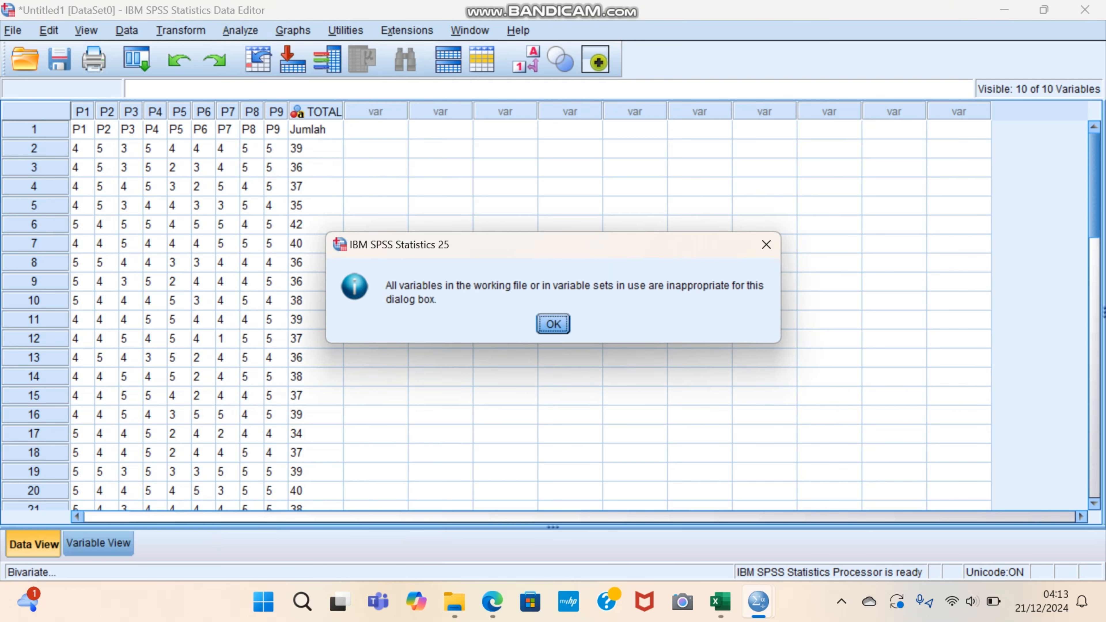
key(Return)
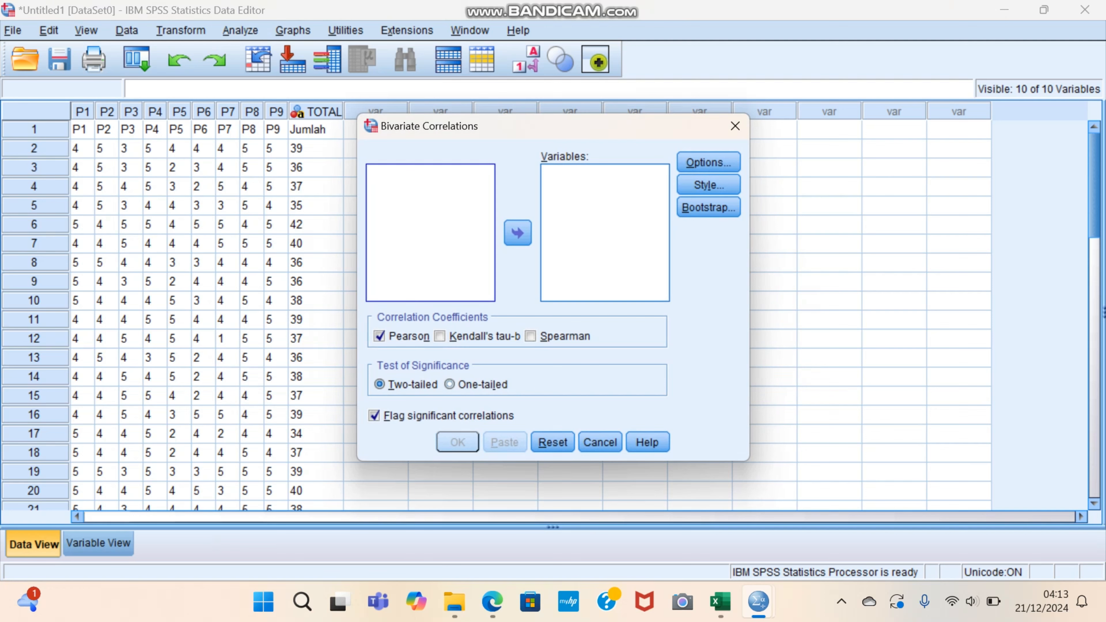
click(241, 31)
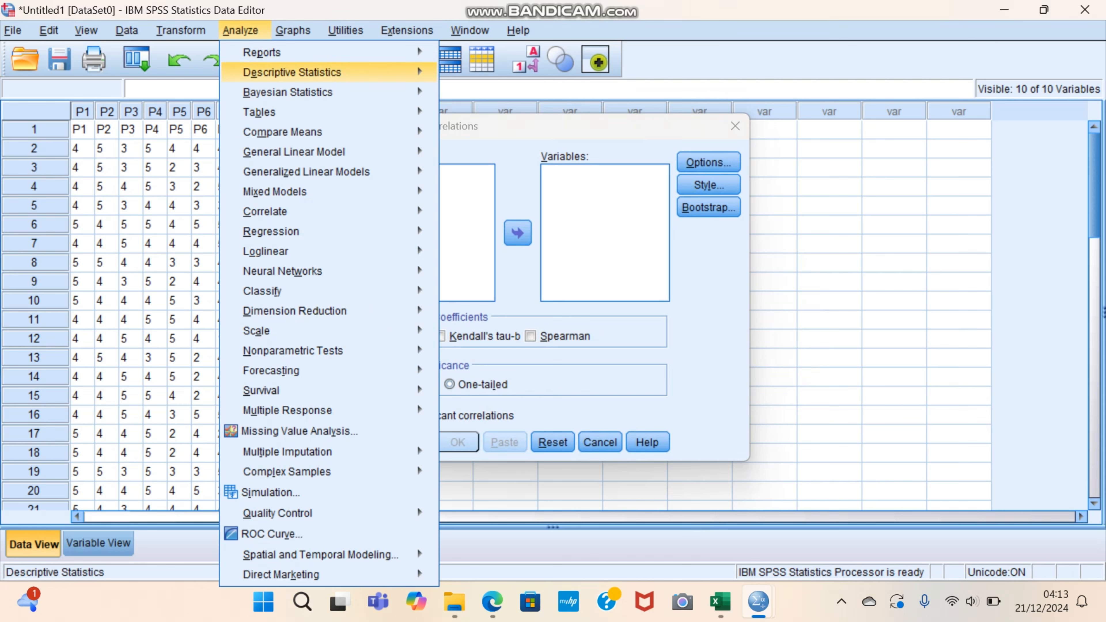
mouse_move(275, 192)
mouse_move(264, 212)
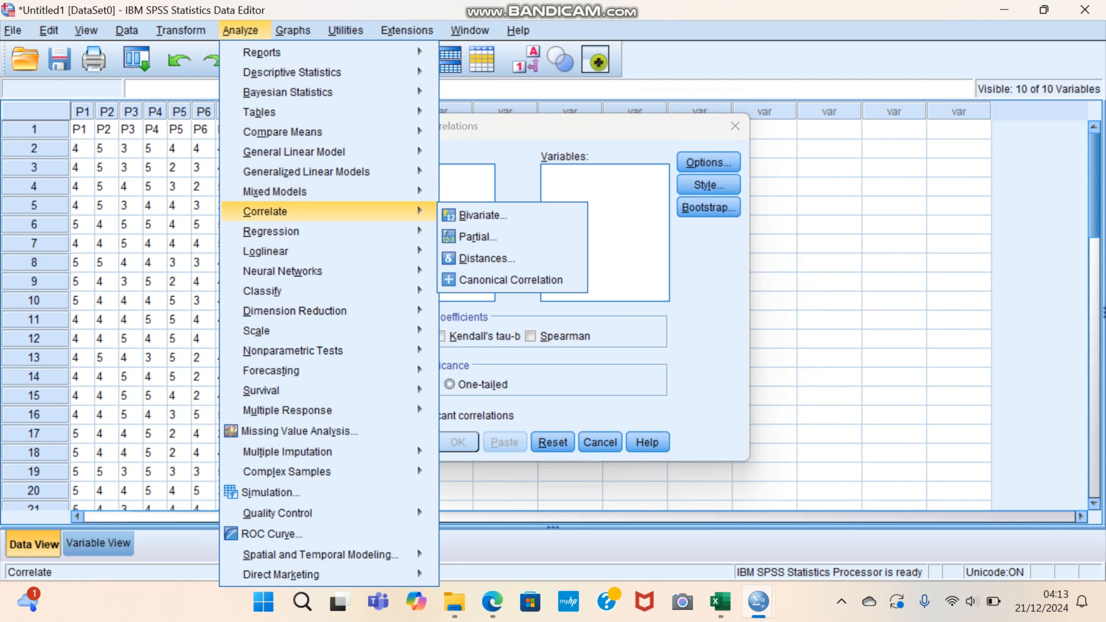
click(482, 215)
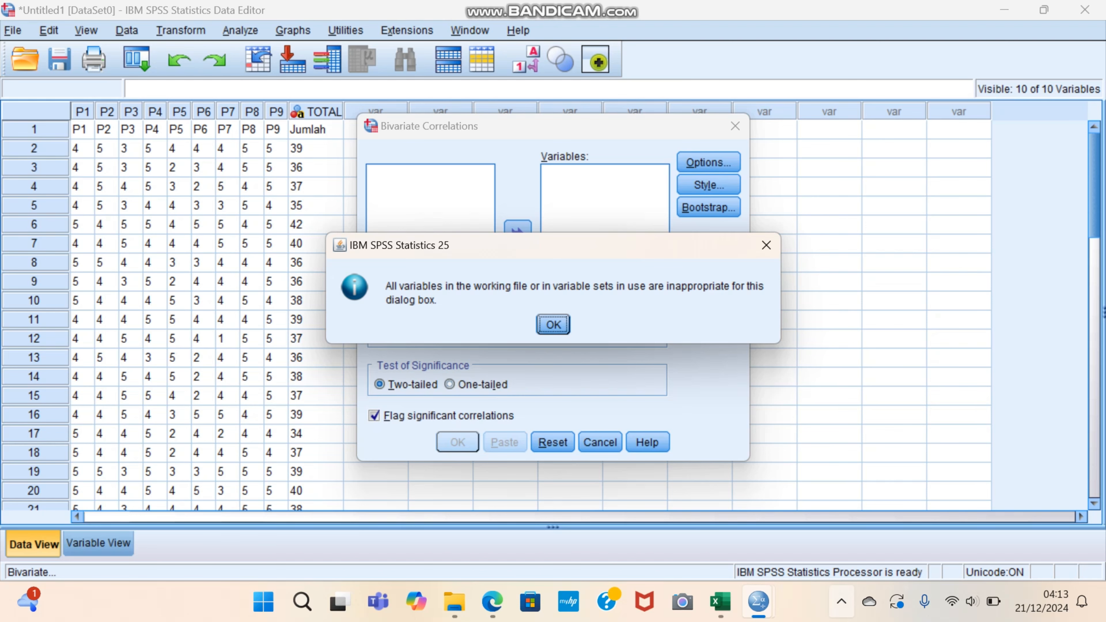
click(842, 602)
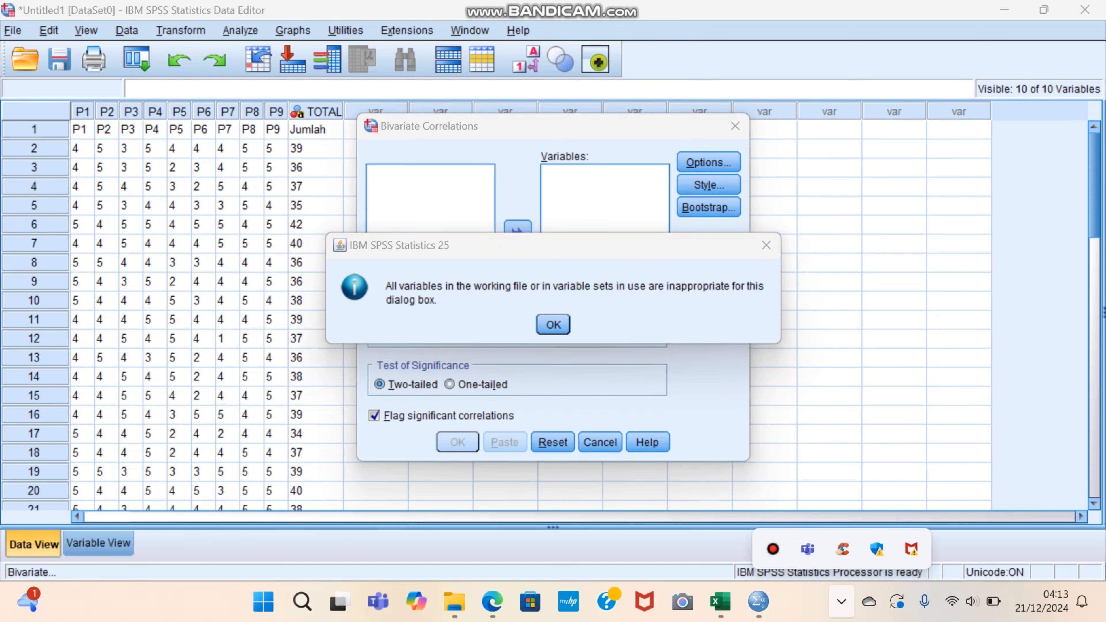
click(774, 549)
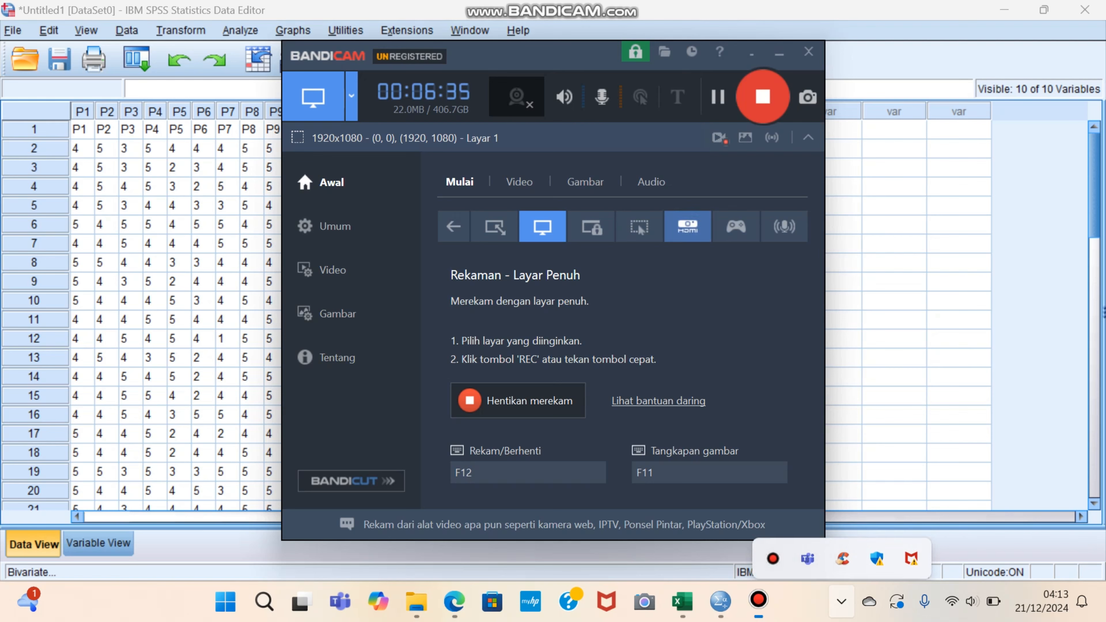
click(717, 97)
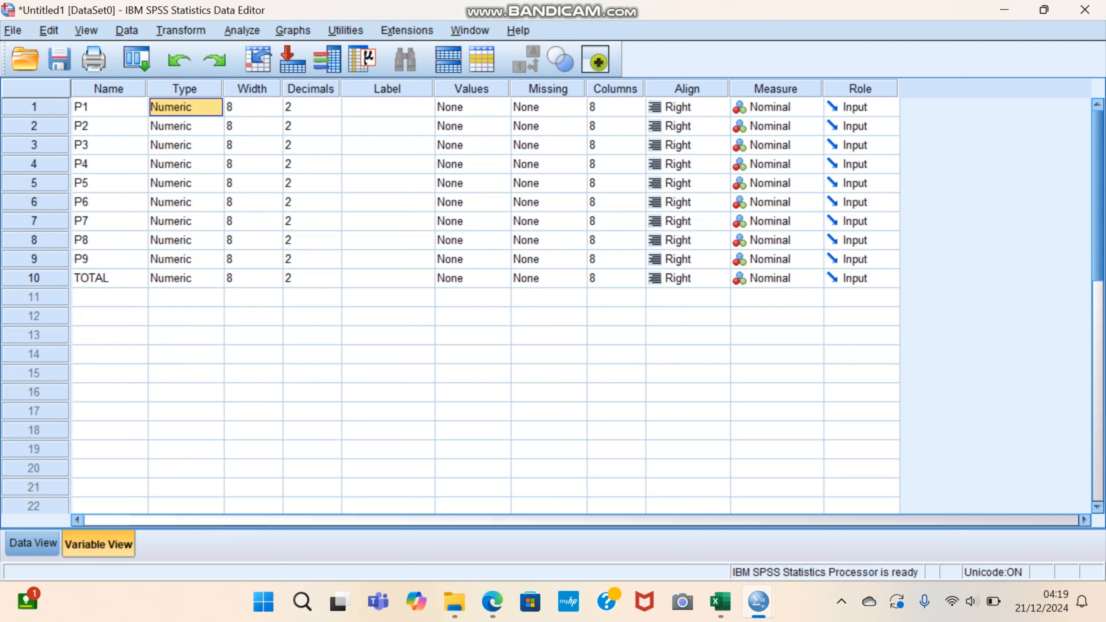
Start a bivariate correlation analysis from the Data View and add P1 and P2 to the variables to correlate
click(33, 543)
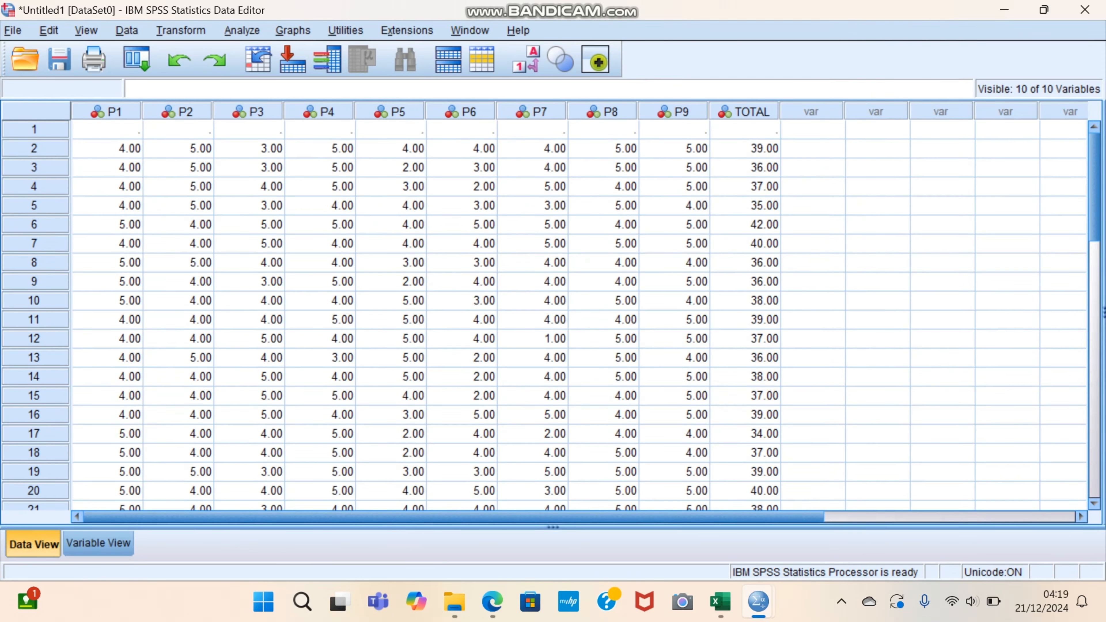
click(243, 30)
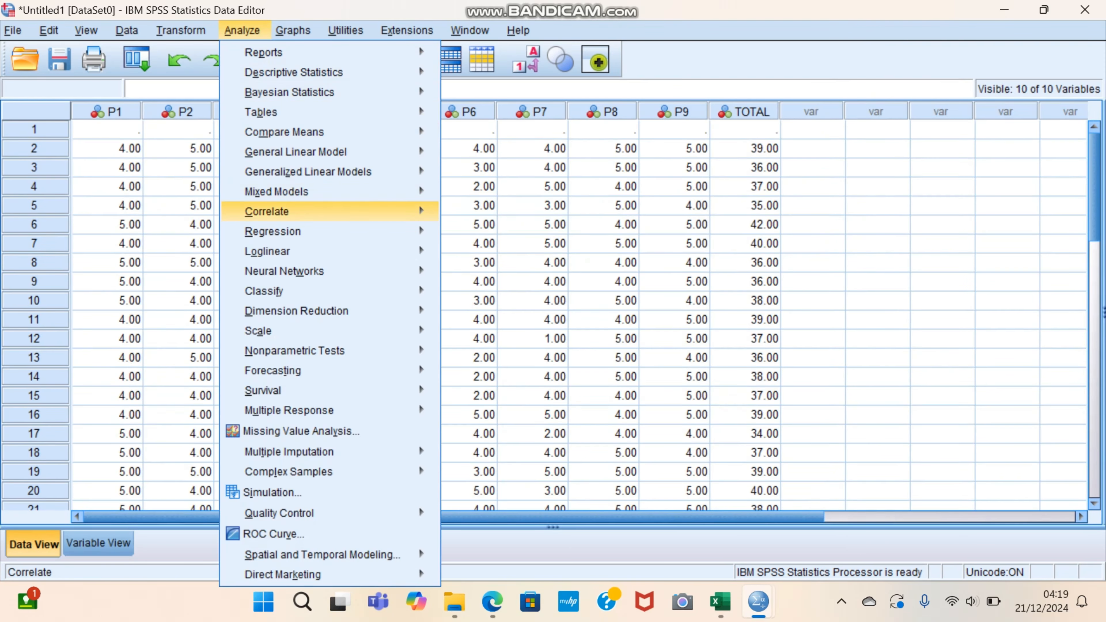
mouse_move(305, 211)
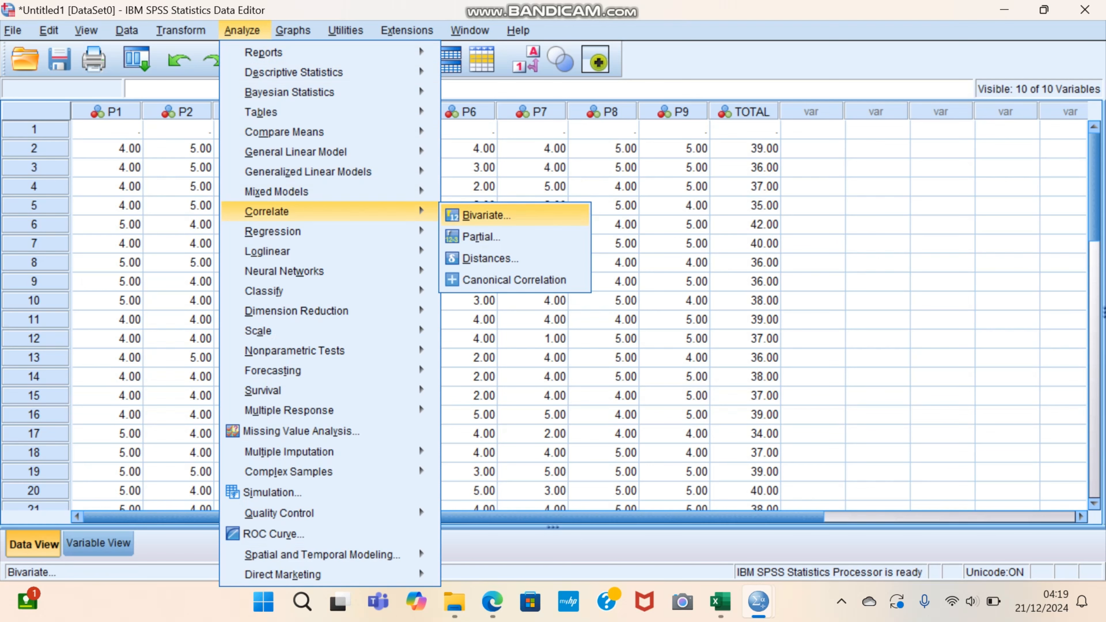
click(485, 215)
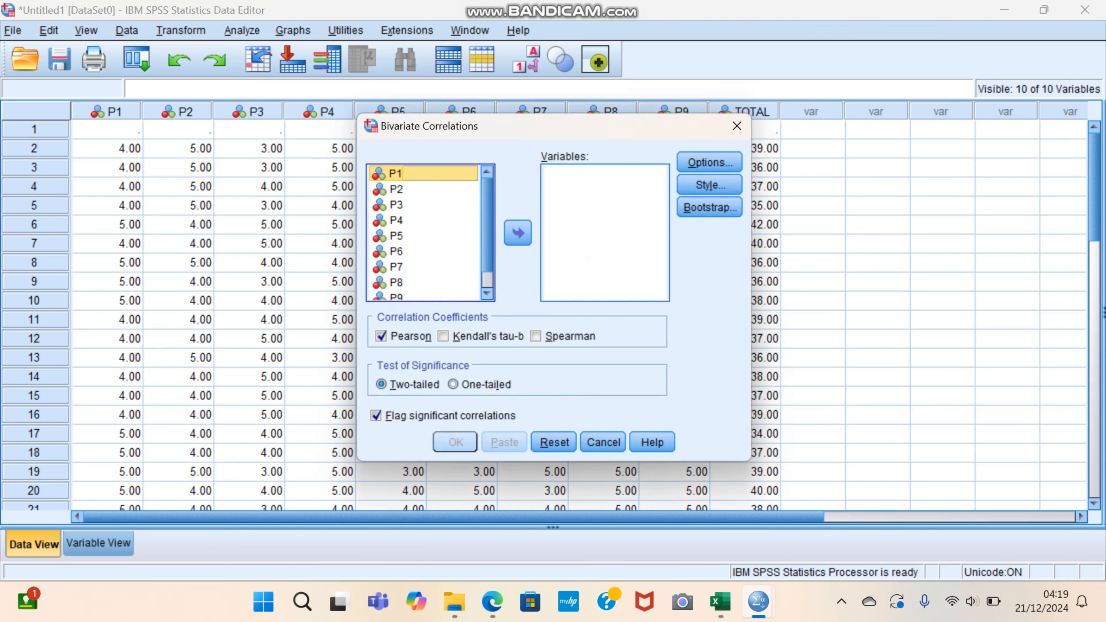
drag(448, 254, 520, 242)
click(520, 239)
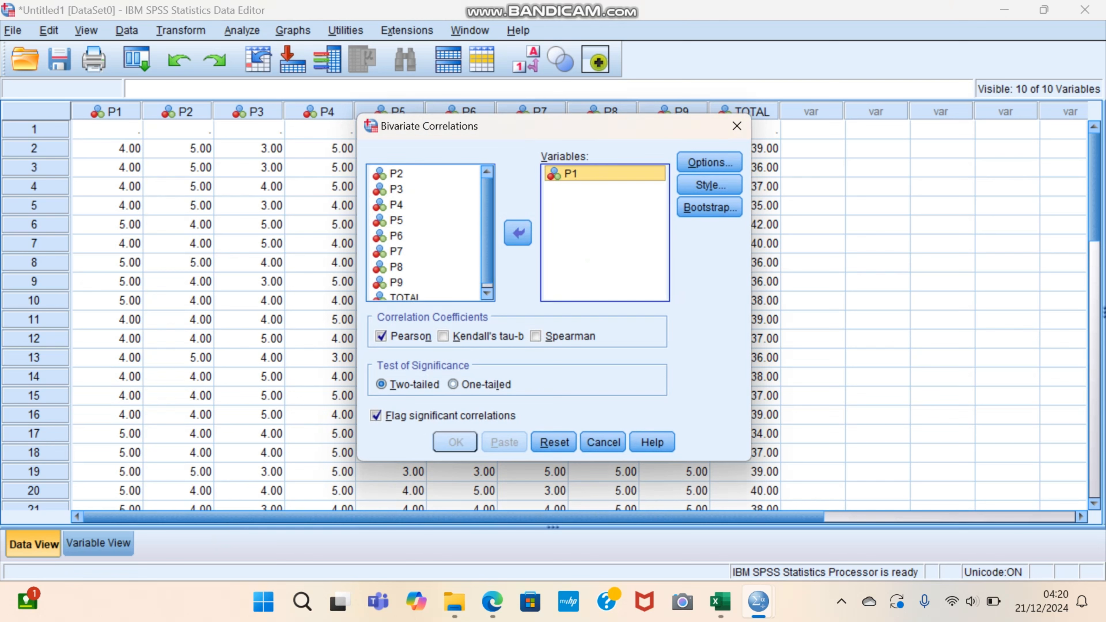
click(422, 174)
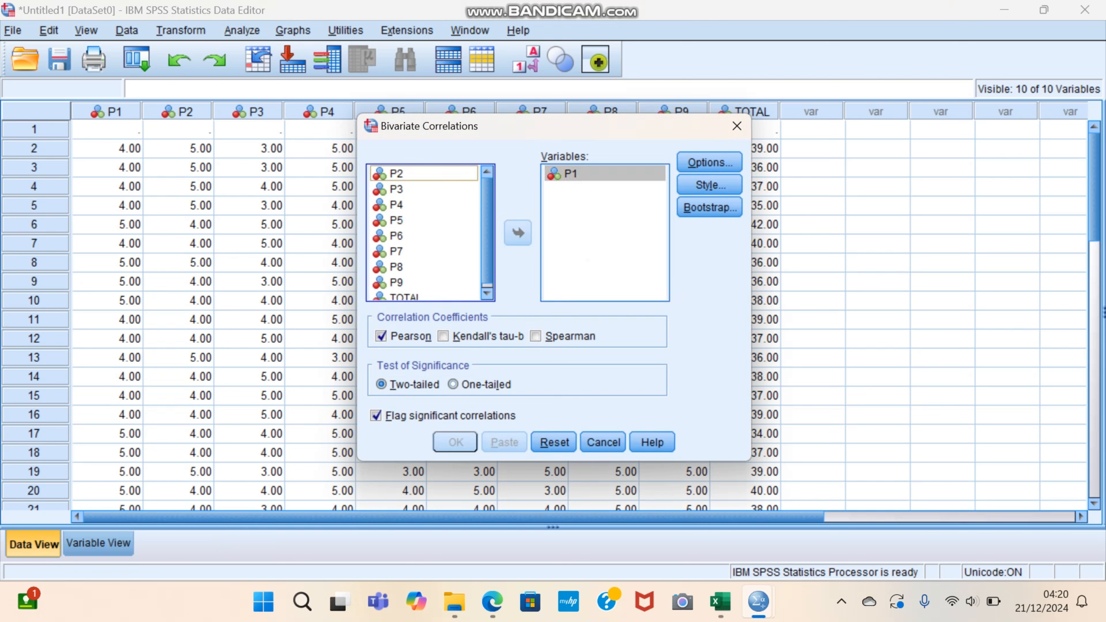
click(518, 235)
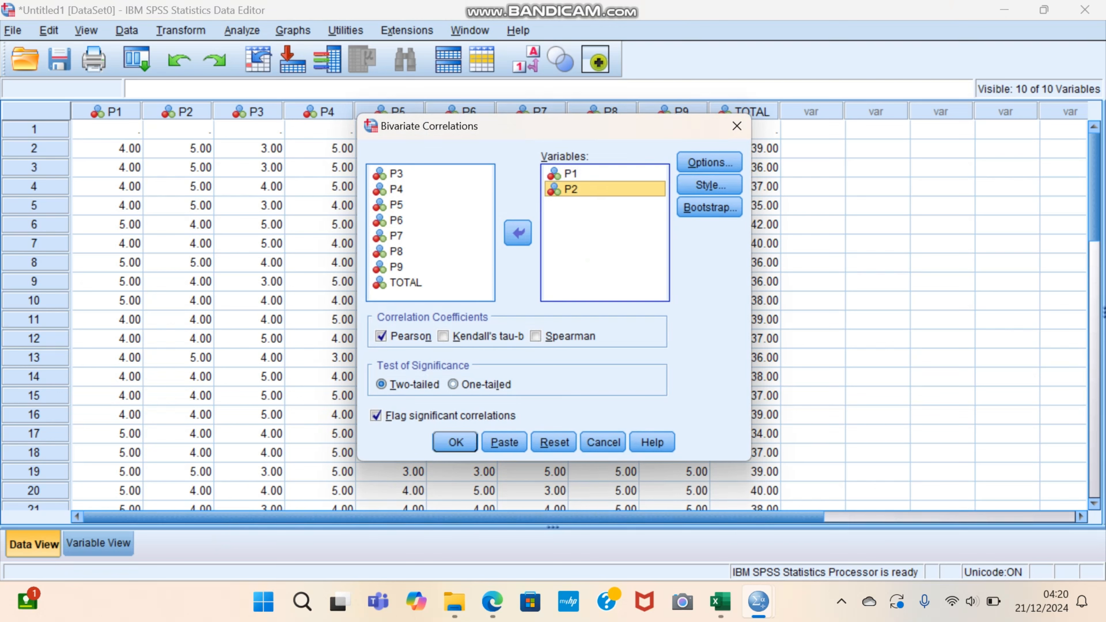
Add P3, P4, P5 and P6 to the variables of the bivariate correlation
drag(397, 174, 567, 218)
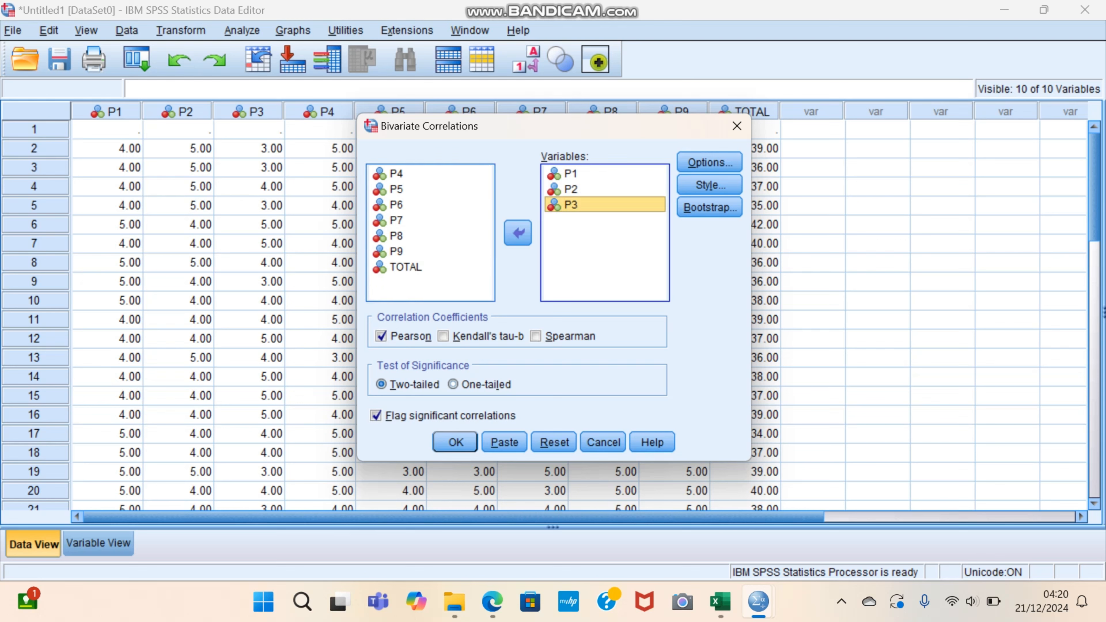
click(397, 174)
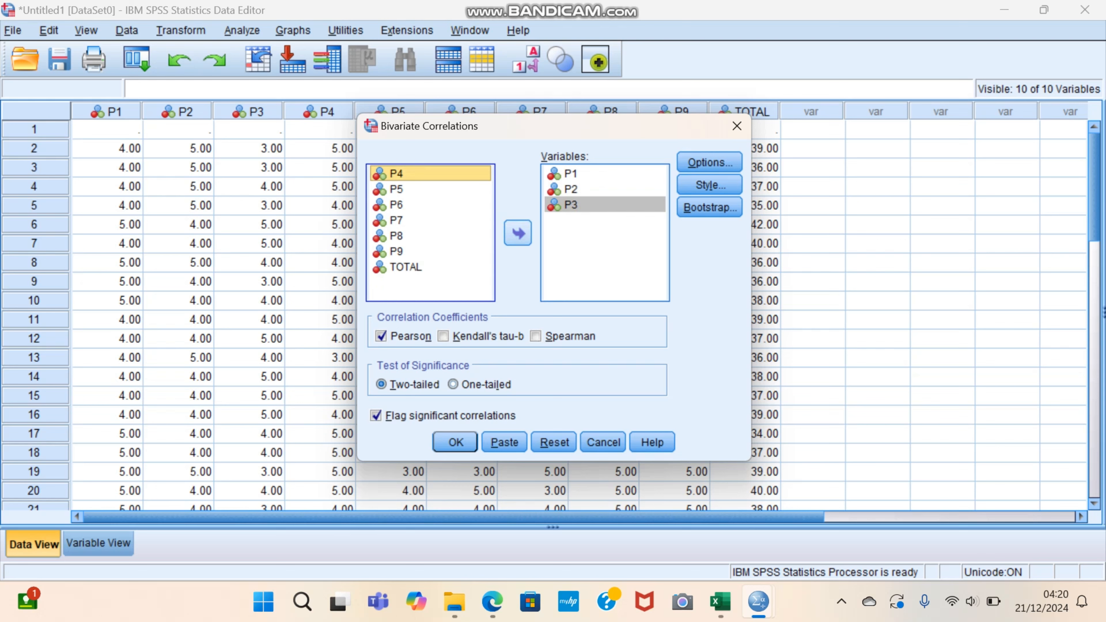
click(519, 233)
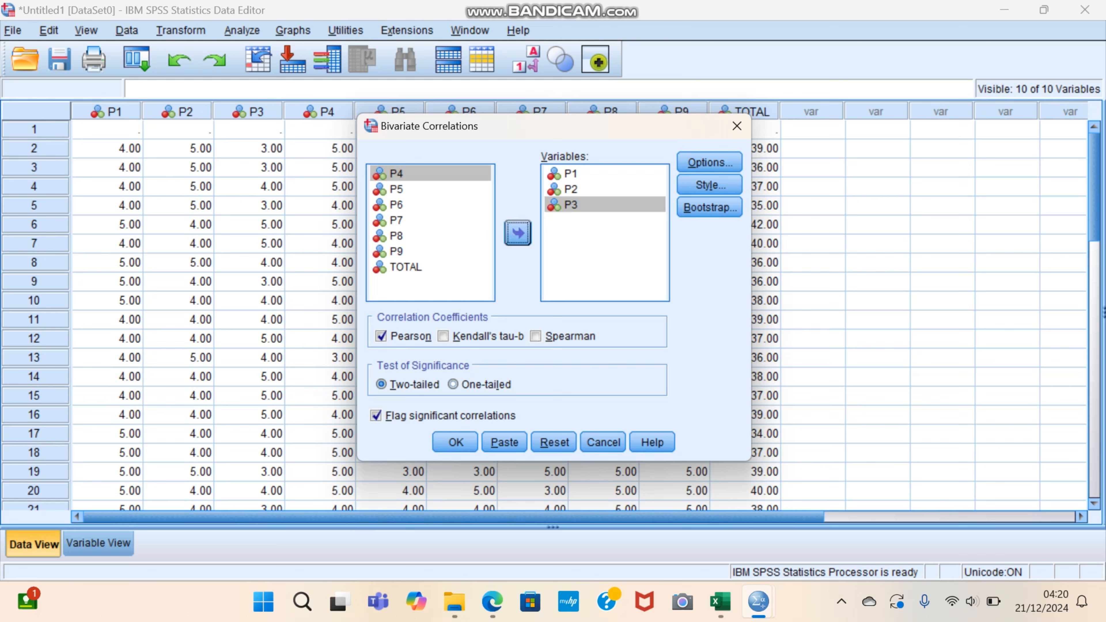
click(517, 233)
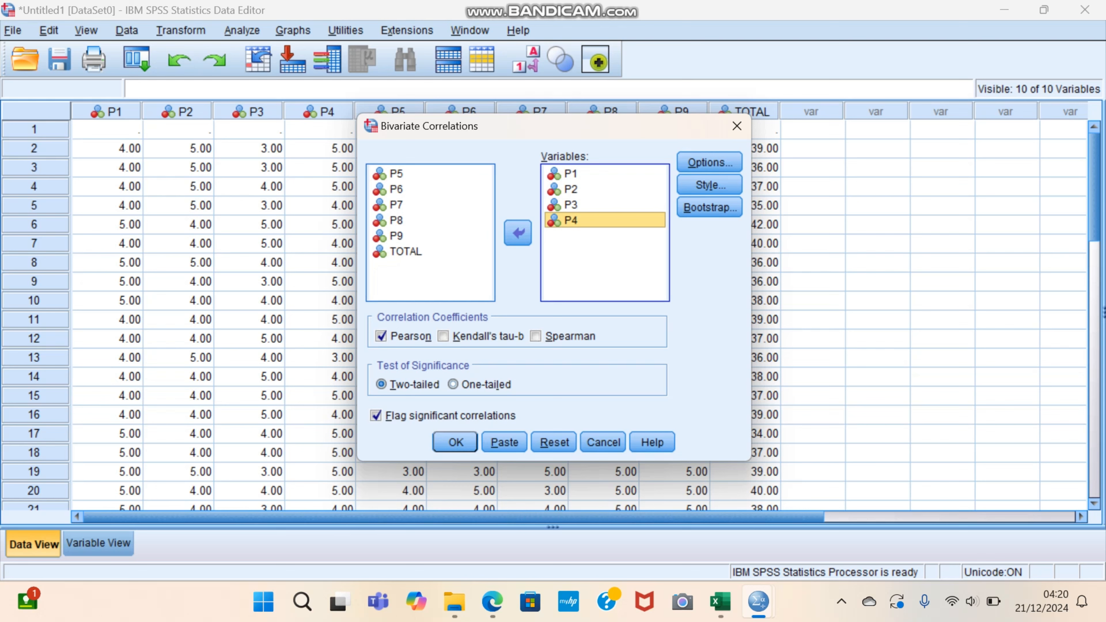
click(397, 174)
click(518, 233)
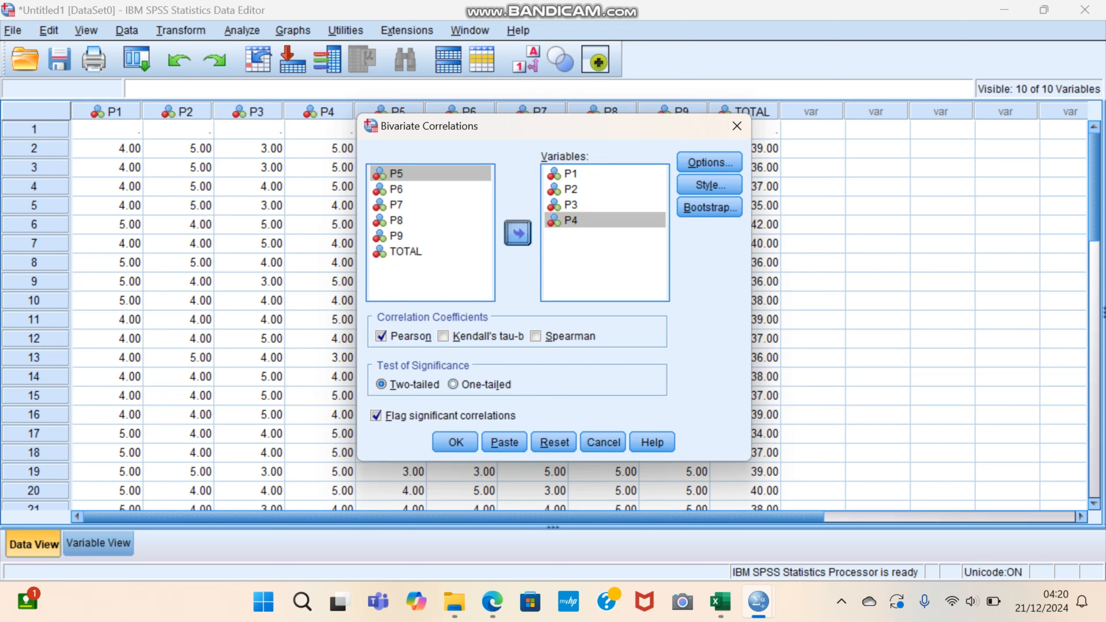
click(396, 174)
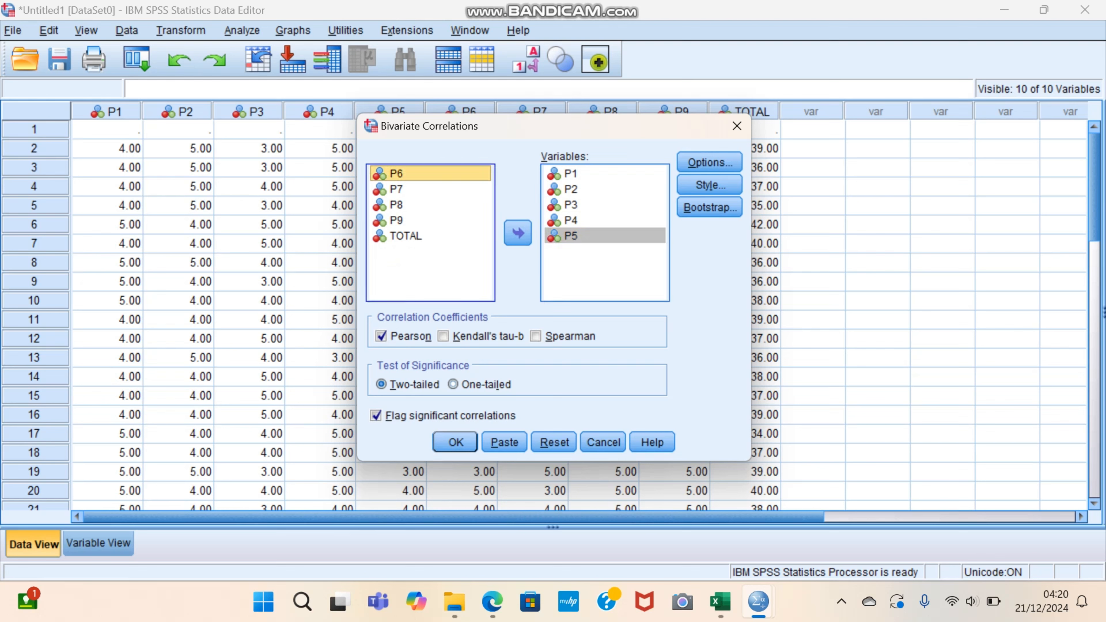
click(518, 232)
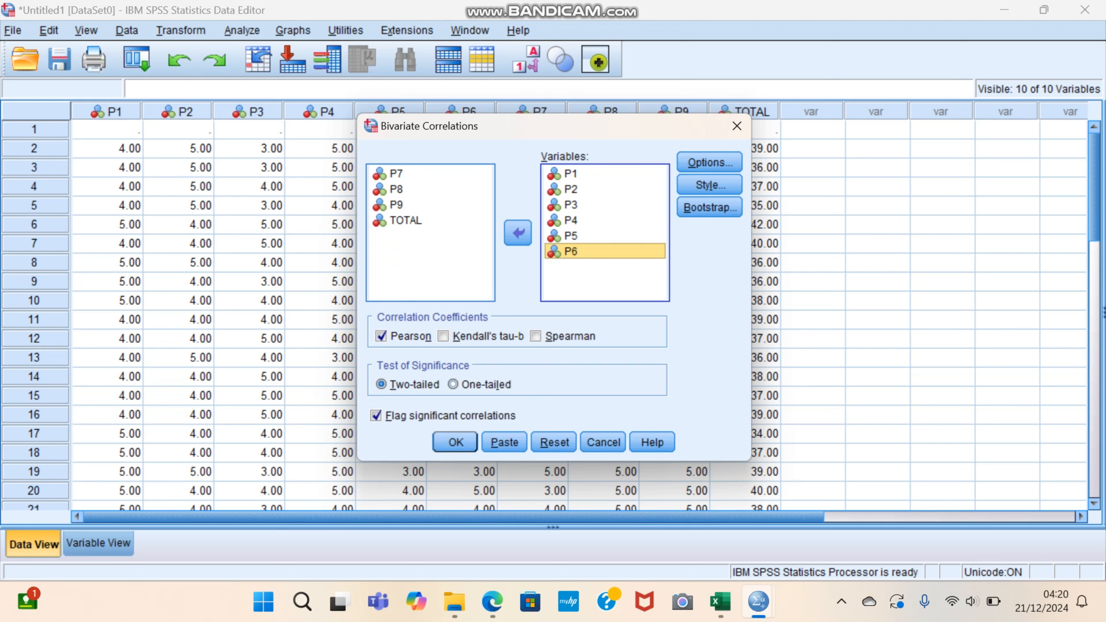
Add P7, P8, P9 and TOTAL to the correlation variables and run the two-tailed Pearson analysis
click(396, 174)
click(517, 233)
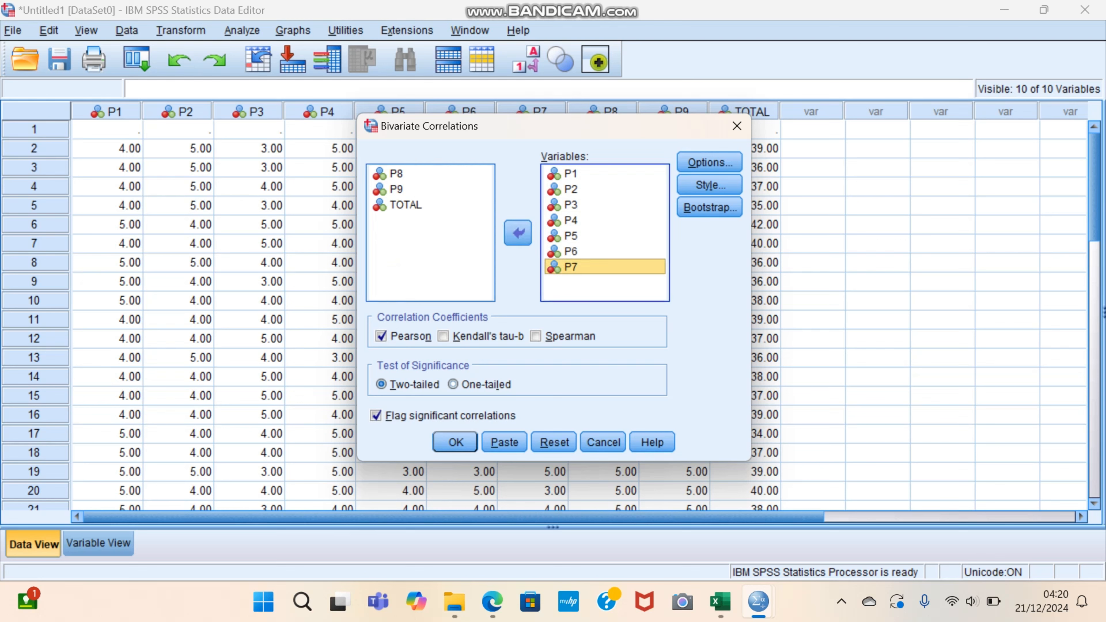
click(397, 174)
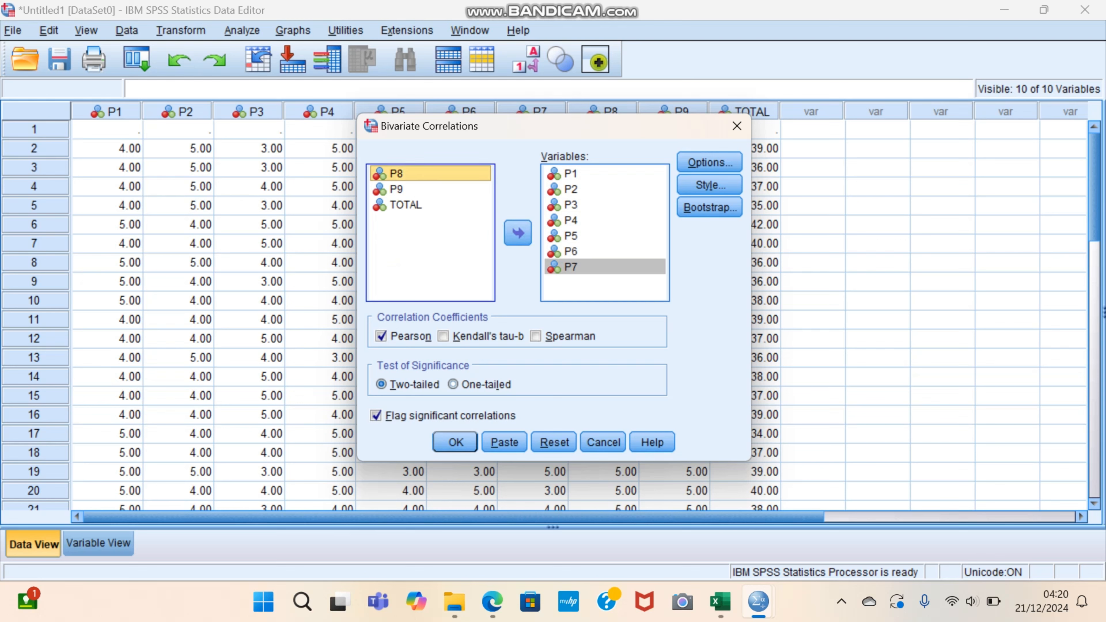
click(518, 233)
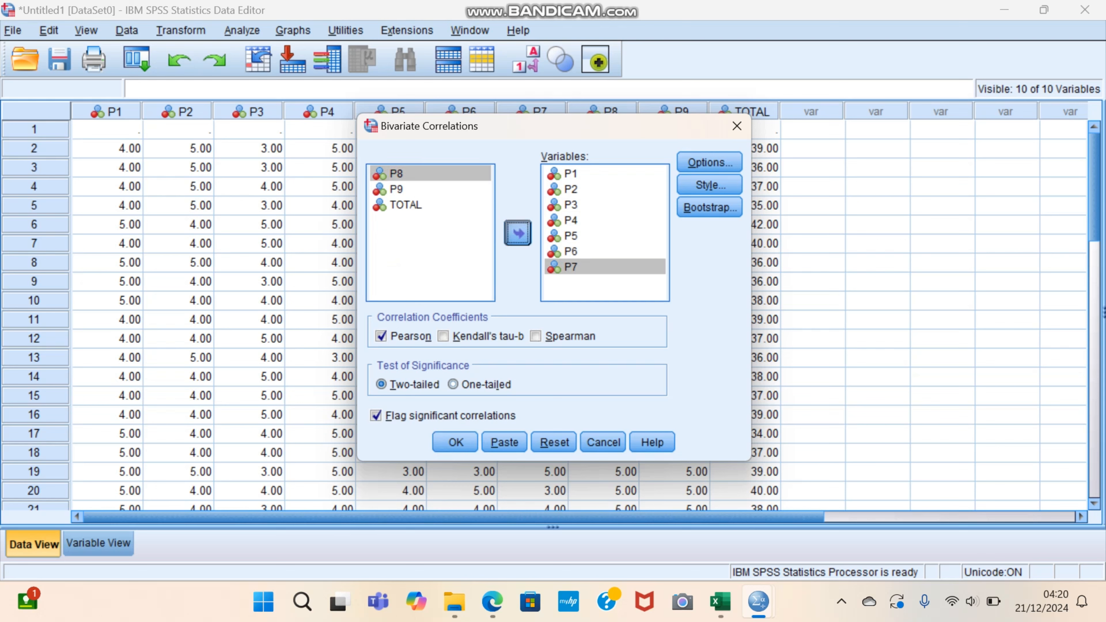
click(396, 174)
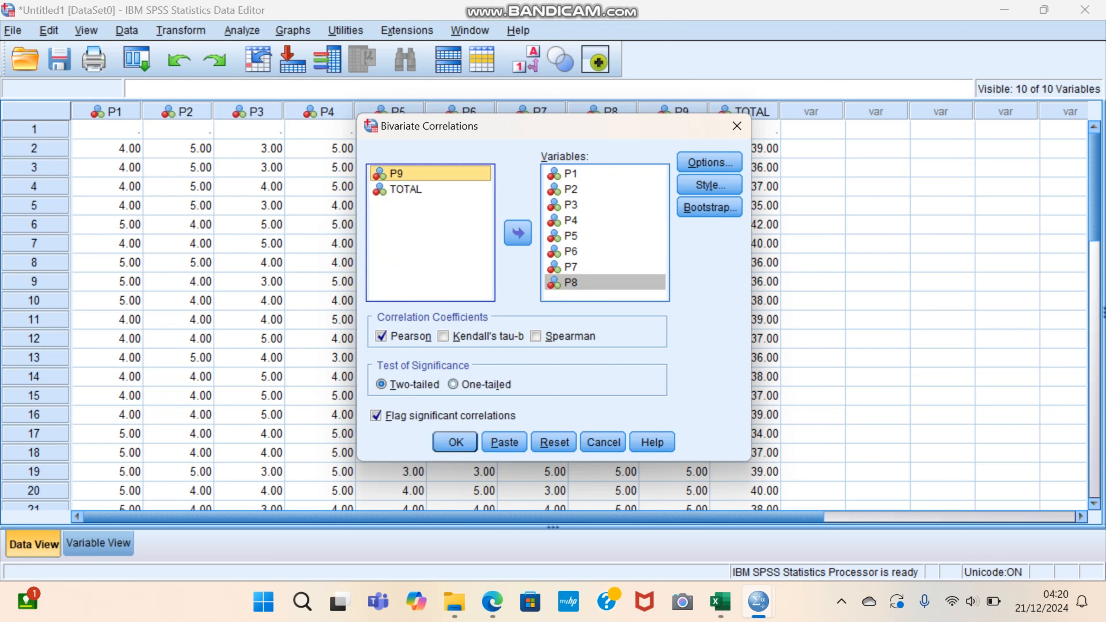
click(517, 233)
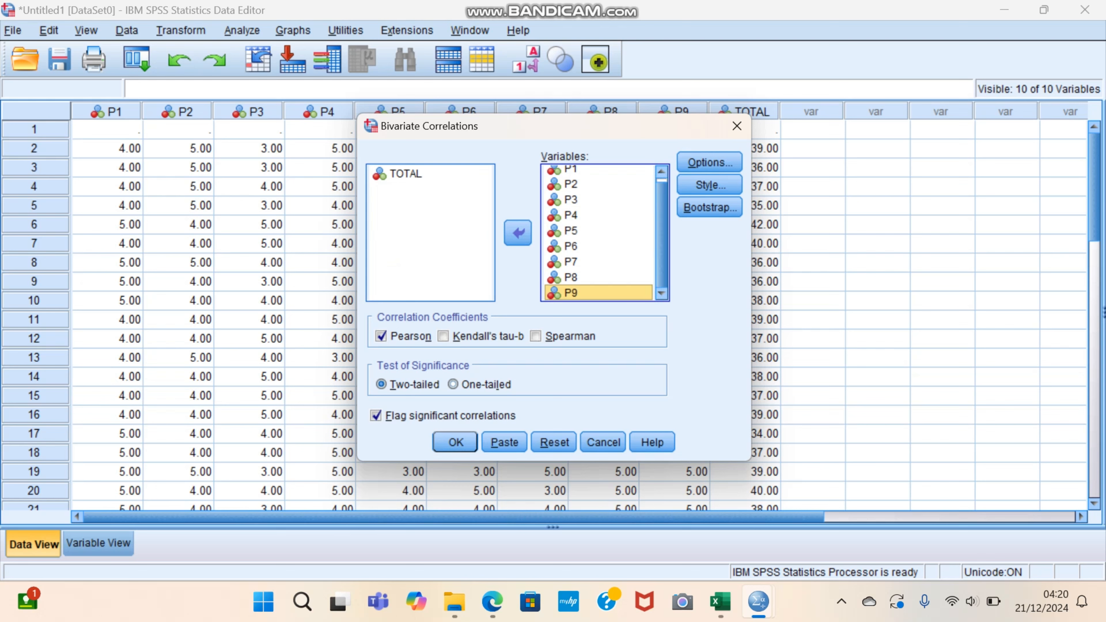
click(397, 174)
click(517, 233)
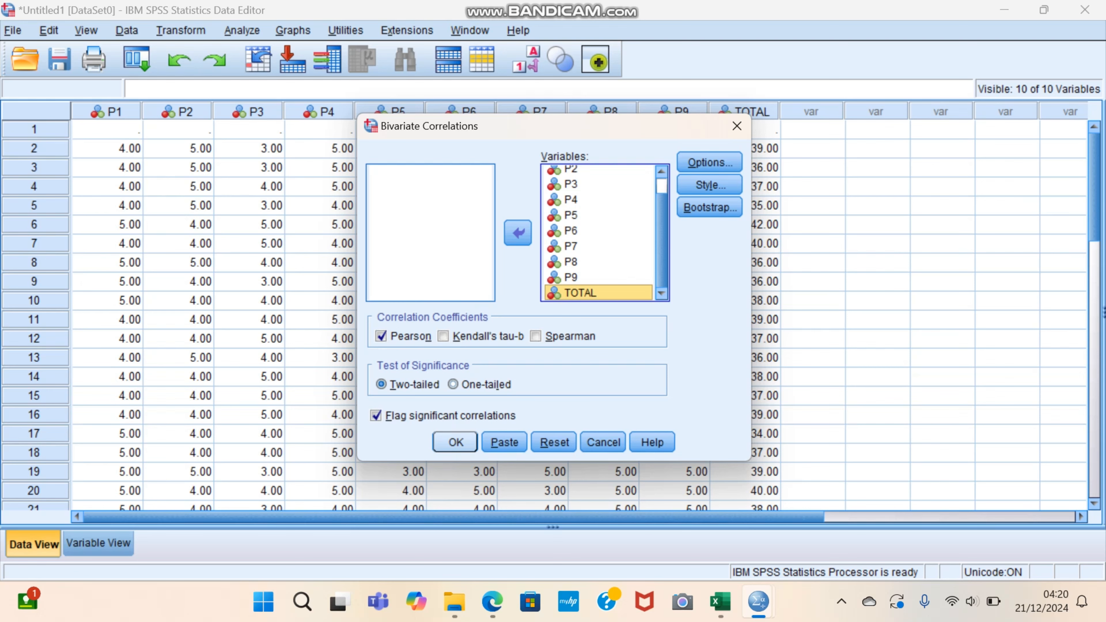
key(Return)
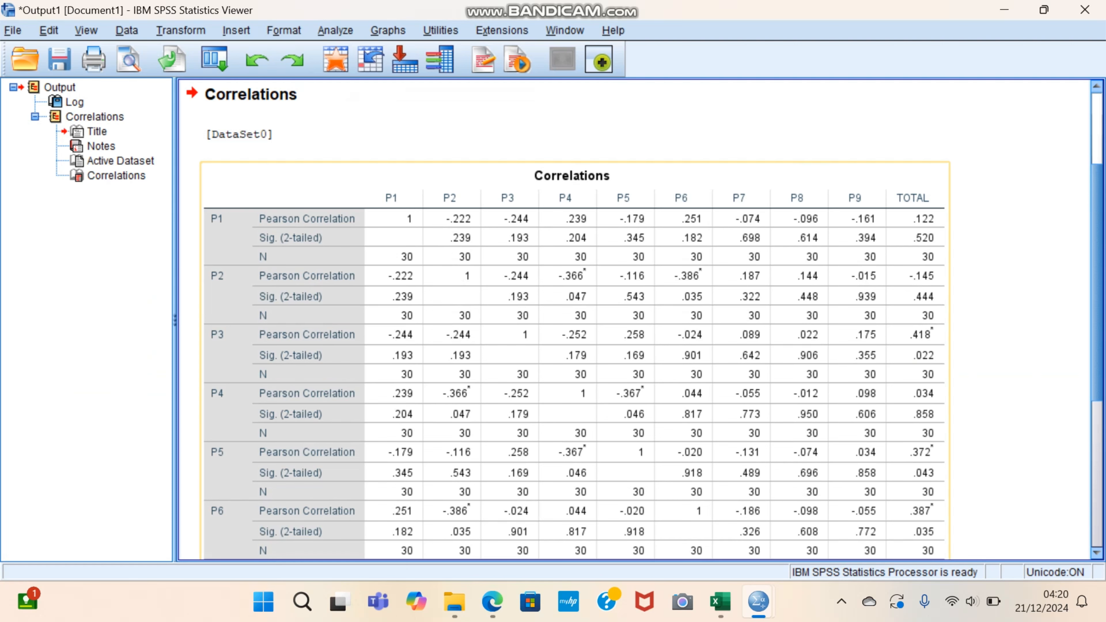
Examine the correlations output, and switch to the Excel workbook to check the Validitas table below the questionnaire data
scroll(915, 251, down, 3)
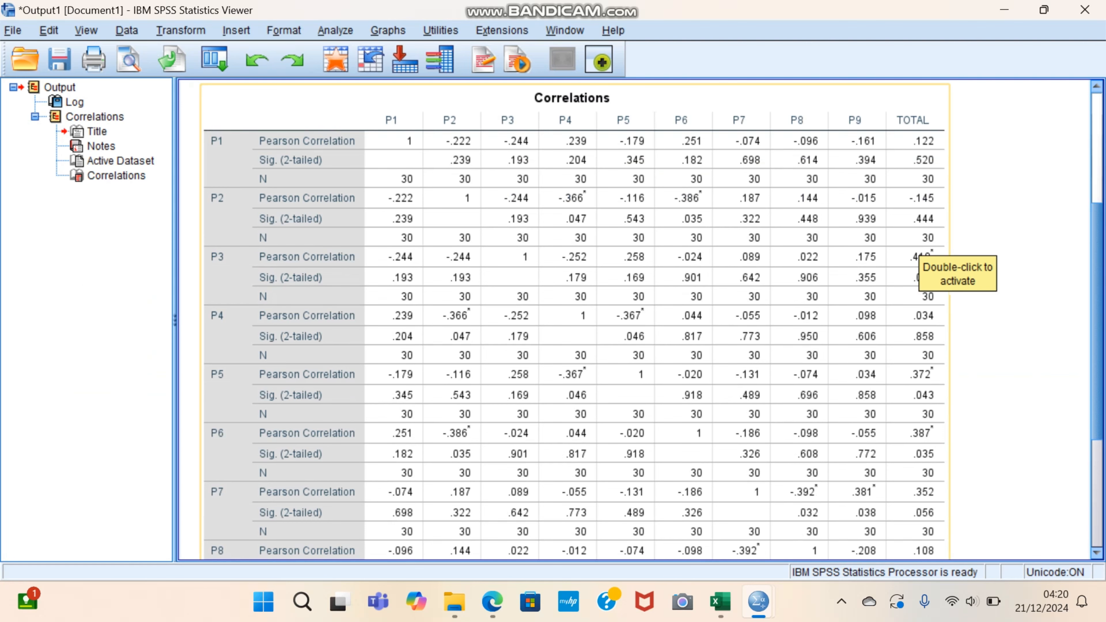
scroll(914, 250, down, 8)
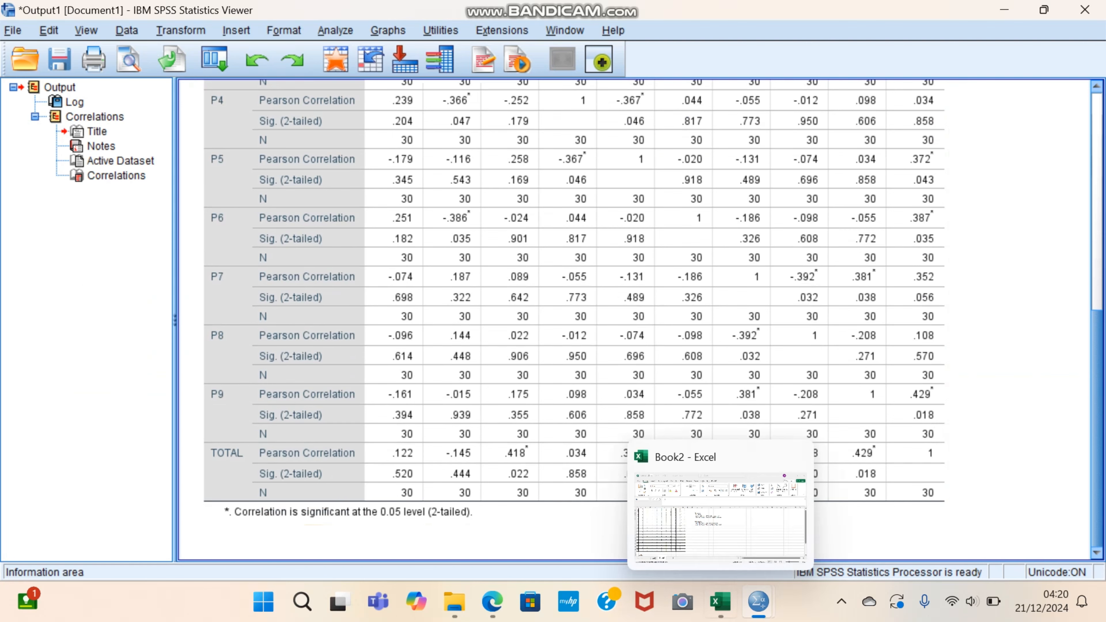
click(721, 602)
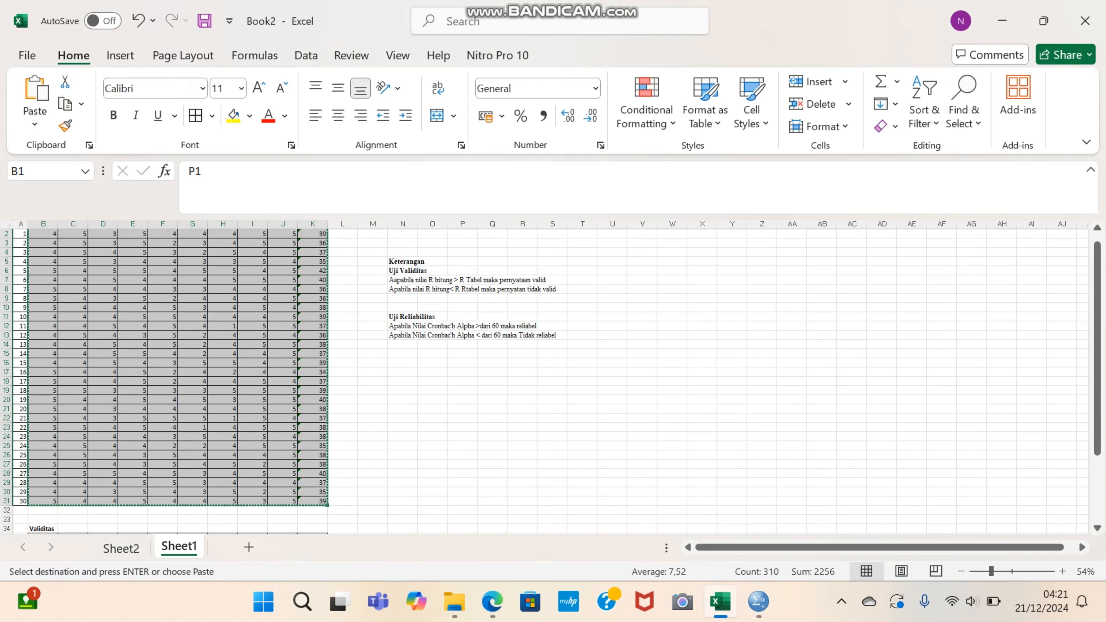
click(462, 454)
scroll(1082, 232, down, 2)
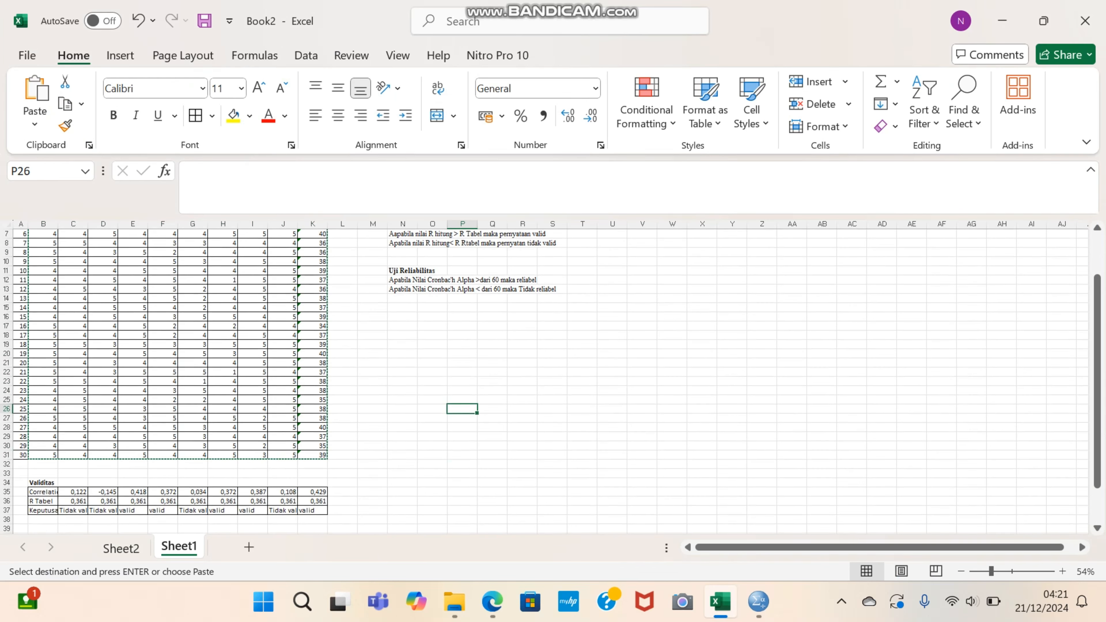
scroll(1081, 232, up, 1)
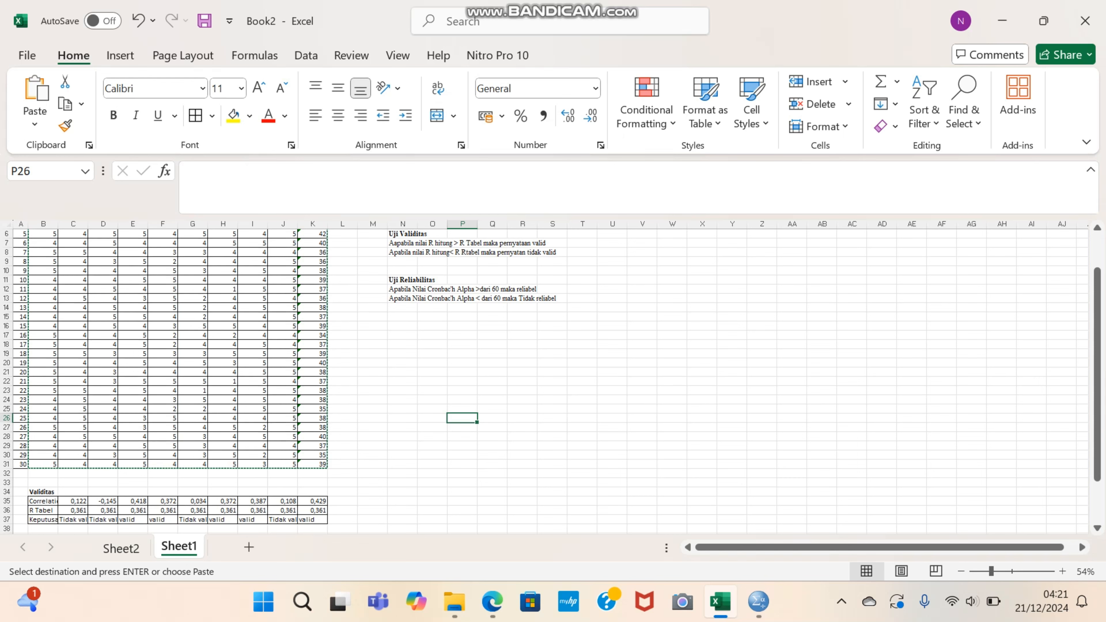
Switch back to the SPSS output and review each item's Pearson correlation with TOTAL
mouse_move(758, 602)
click(851, 517)
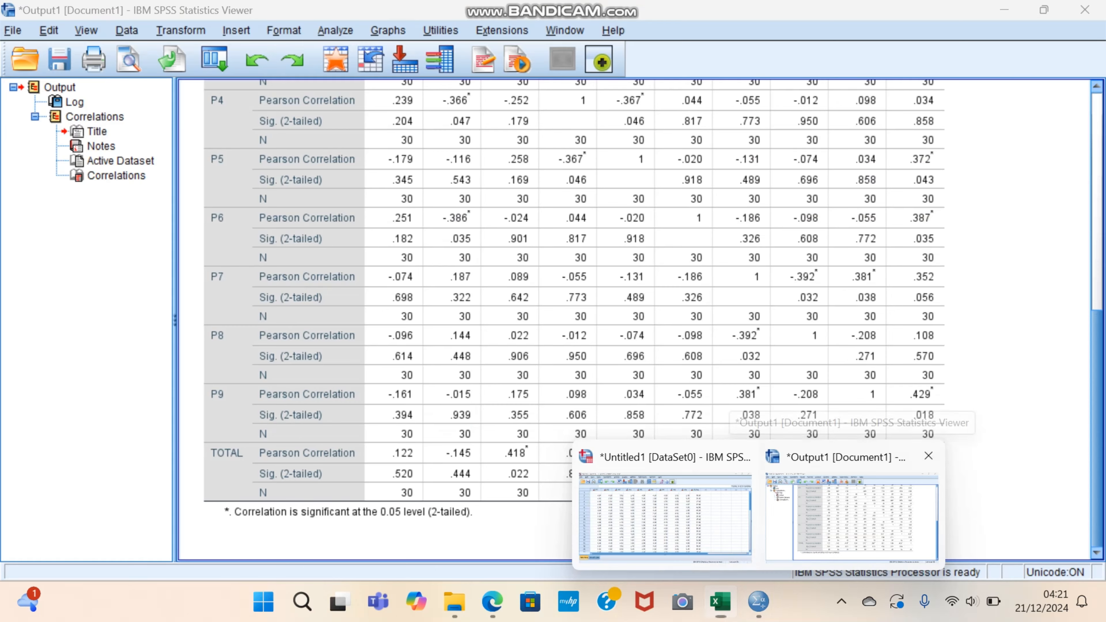
scroll(923, 518, up, 7)
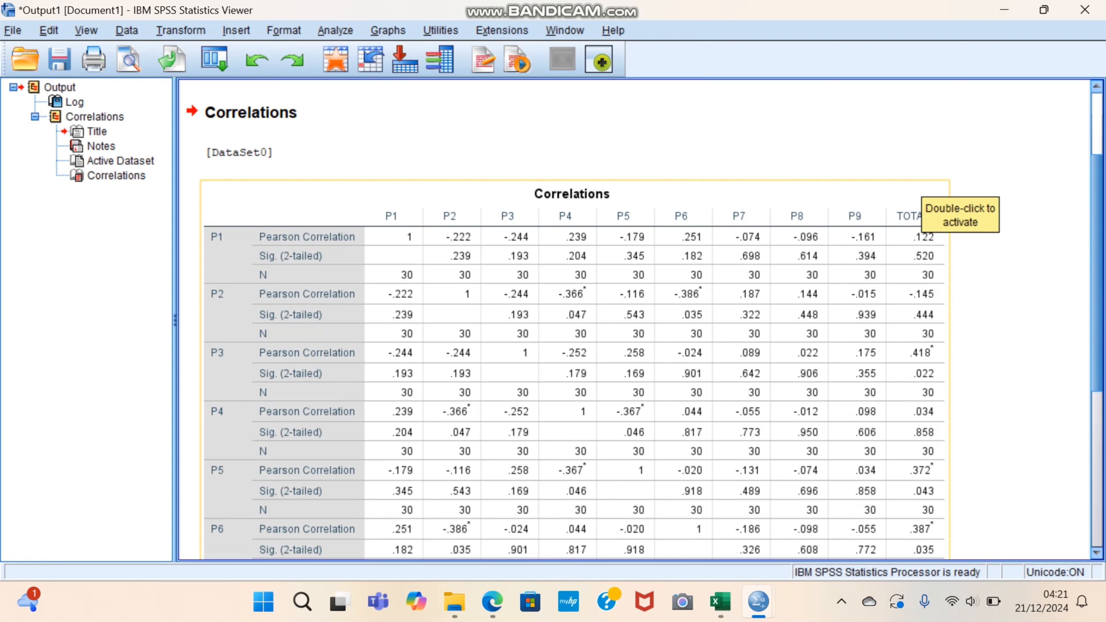
scroll(640, 320, down, 5)
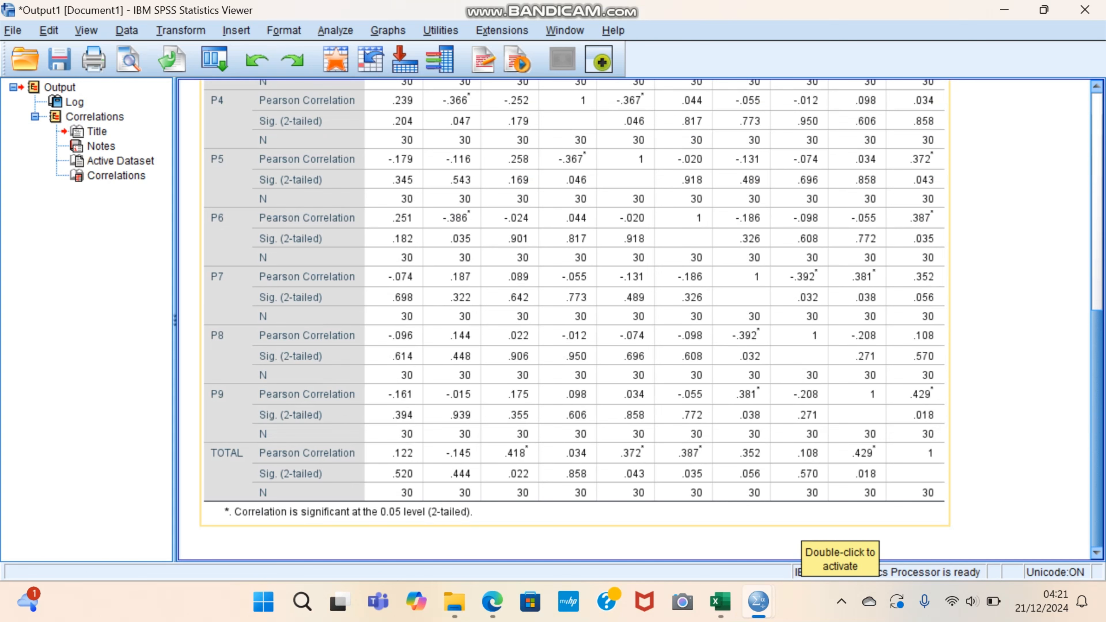
click(842, 602)
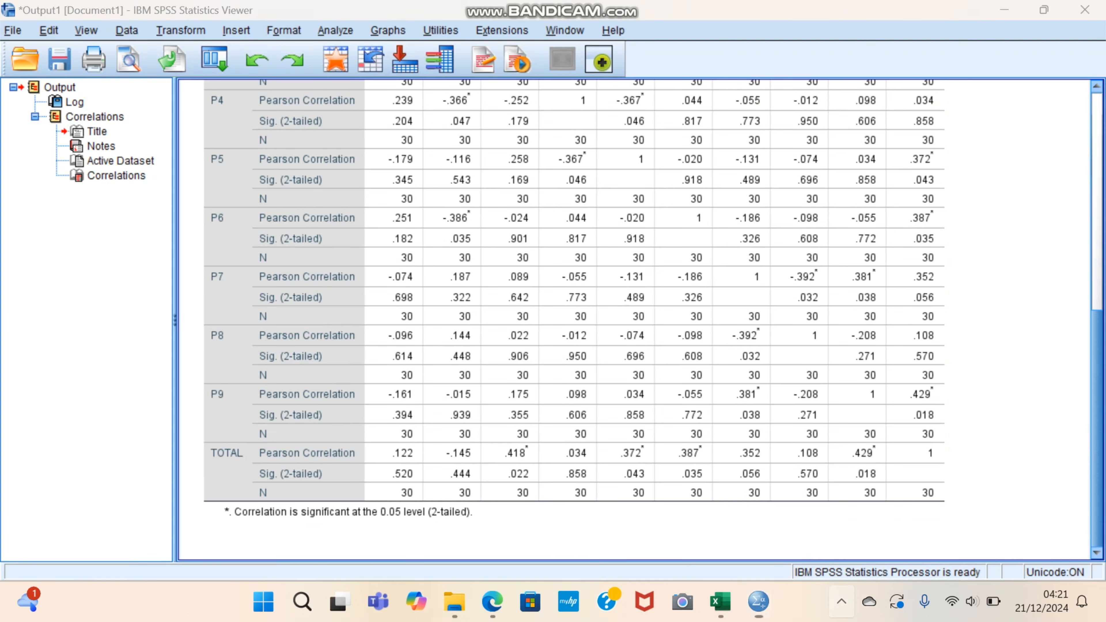
click(774, 549)
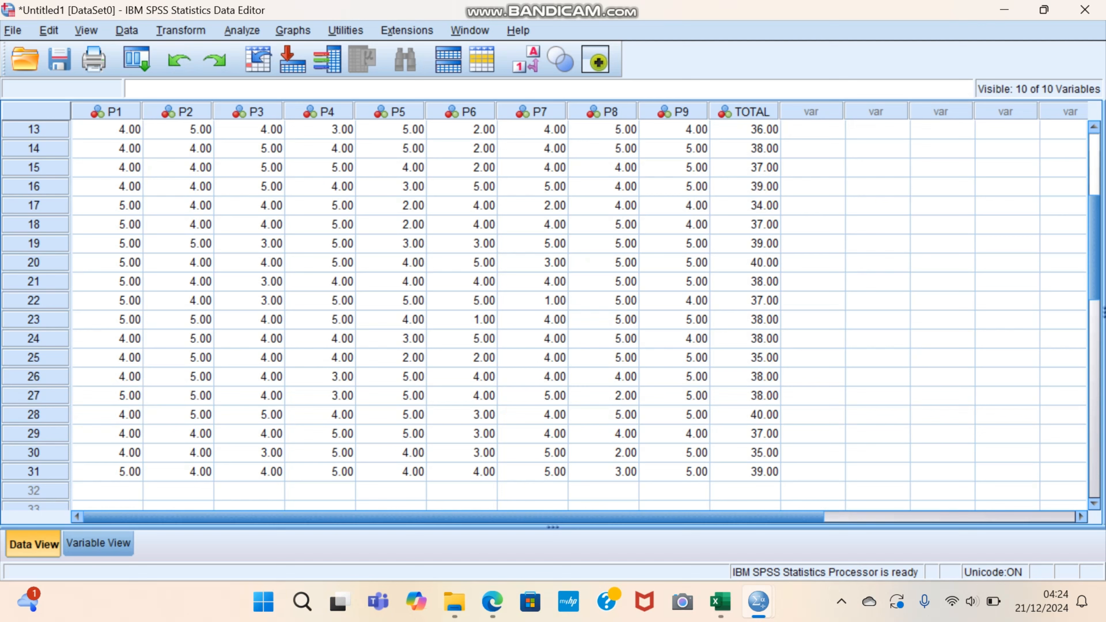
Start a scale Reliability Analysis on the questionnaire data and add P1, P2 and P3 as items
click(242, 31)
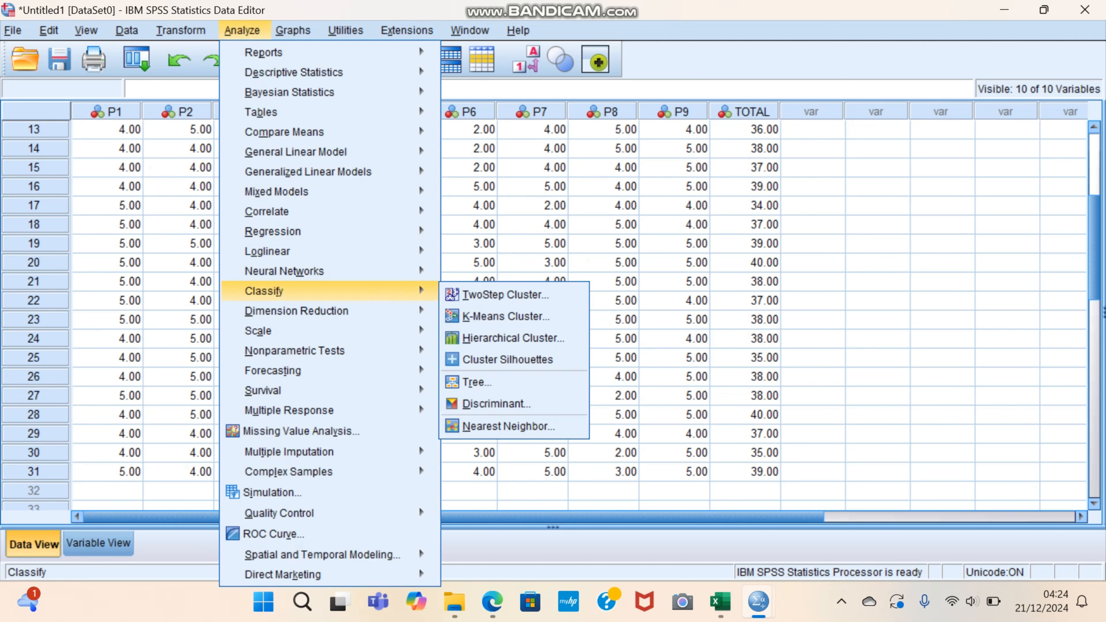
mouse_move(259, 332)
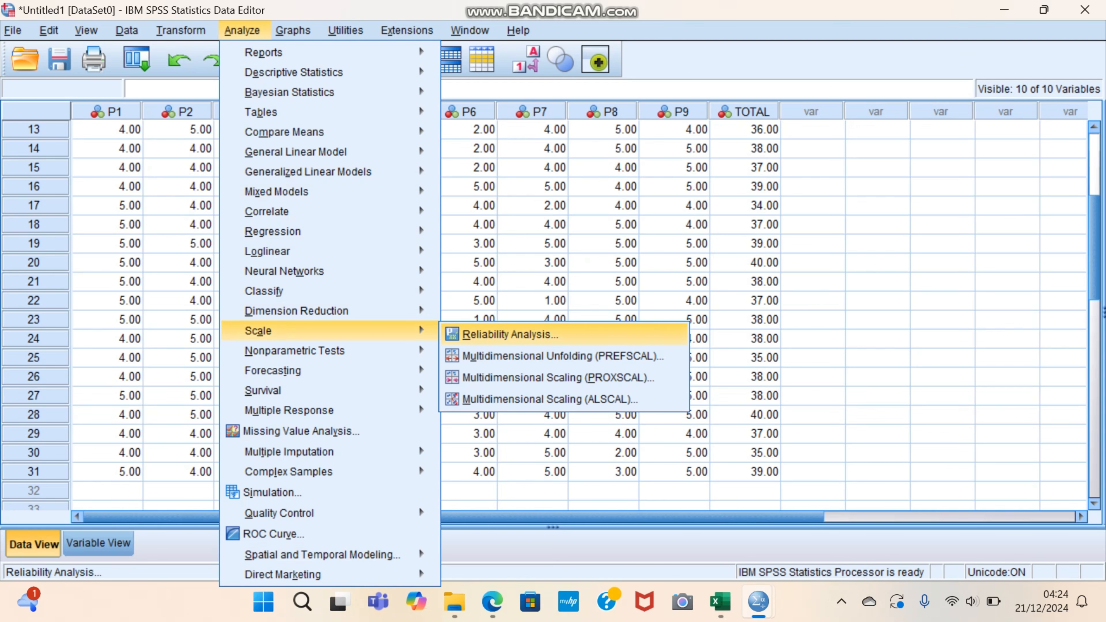
click(509, 334)
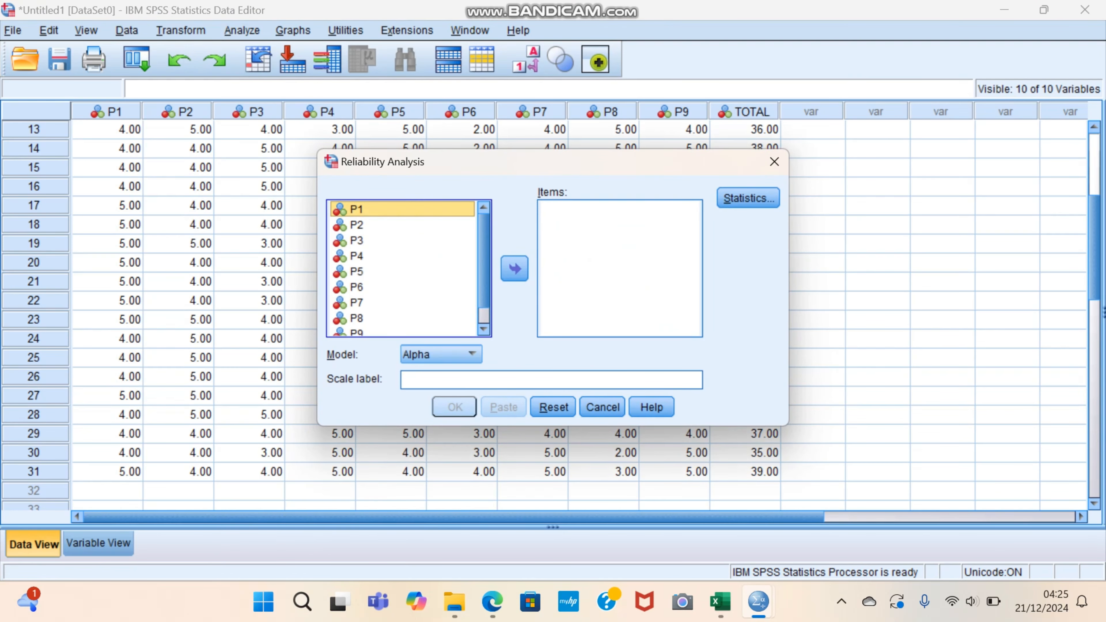
click(514, 269)
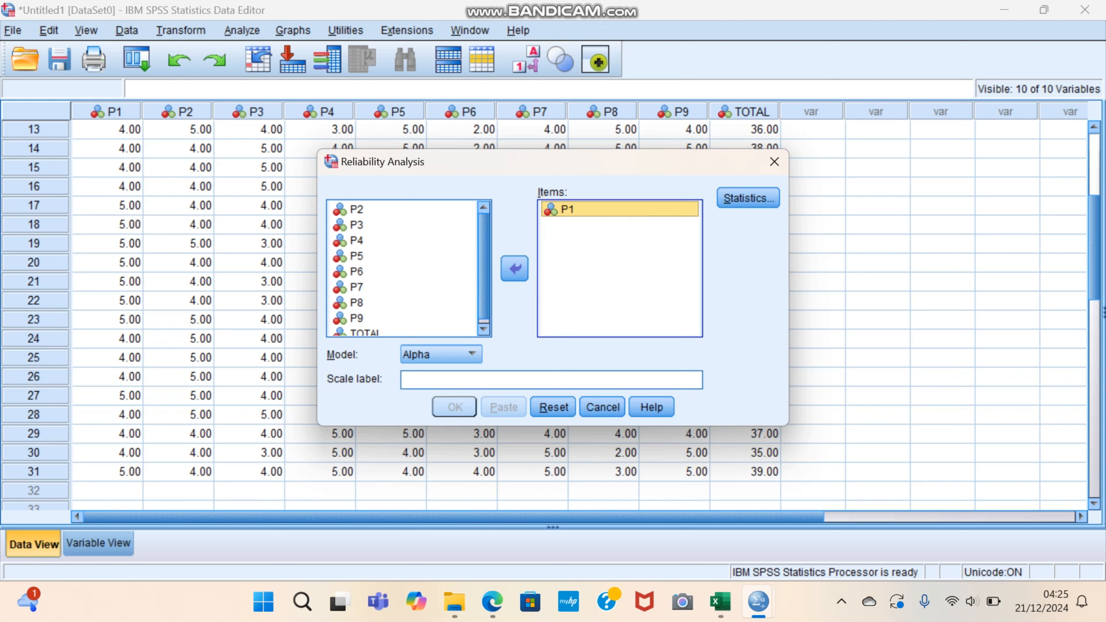
click(392, 210)
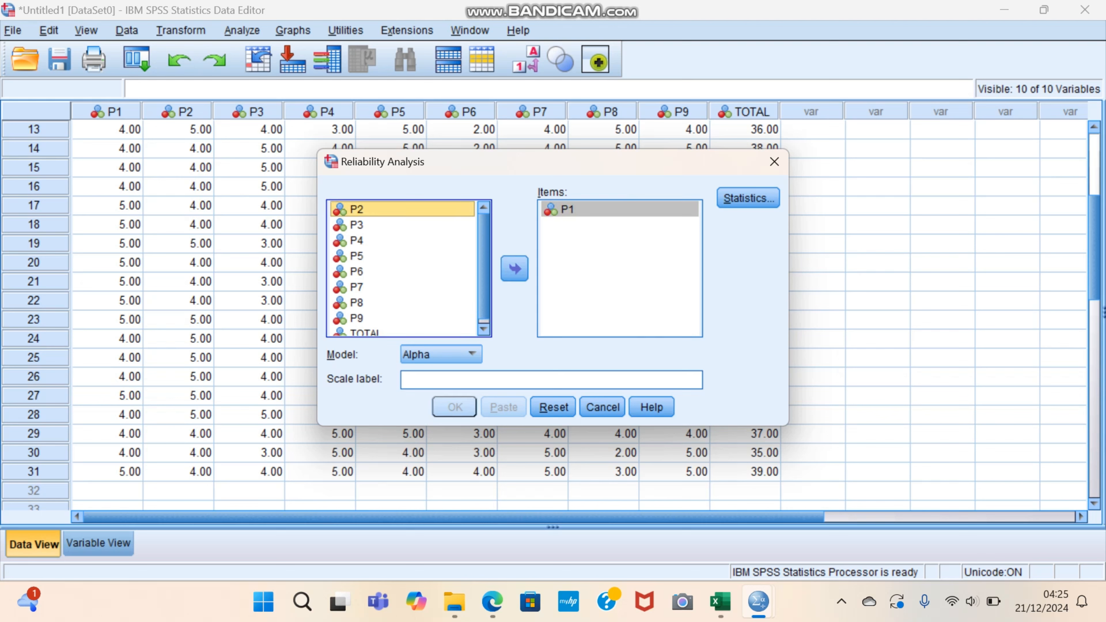
click(514, 268)
click(392, 210)
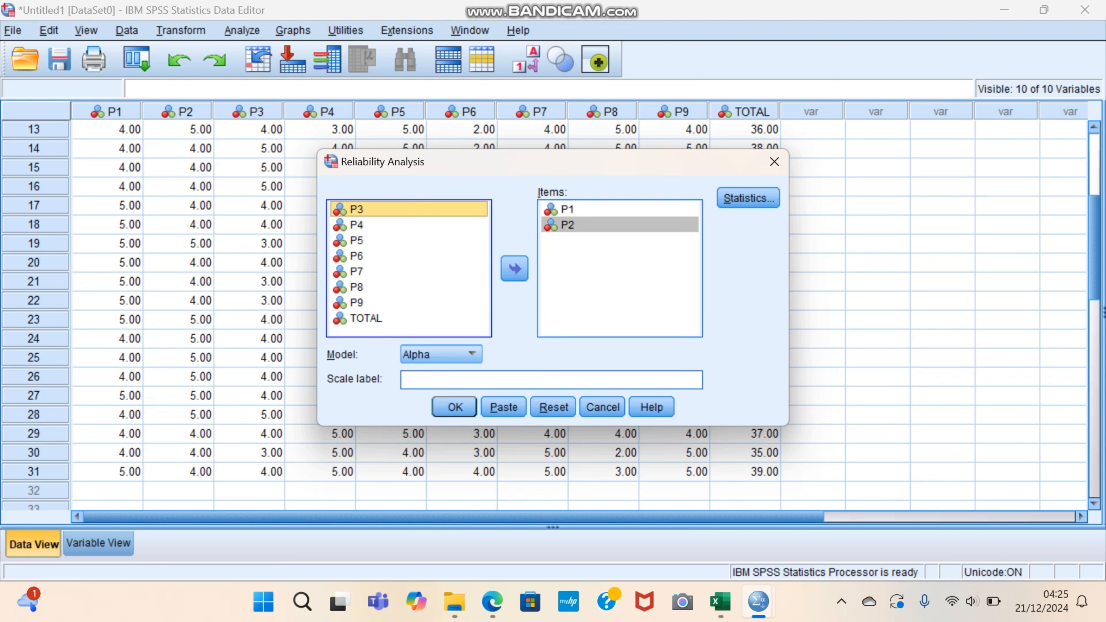
click(515, 269)
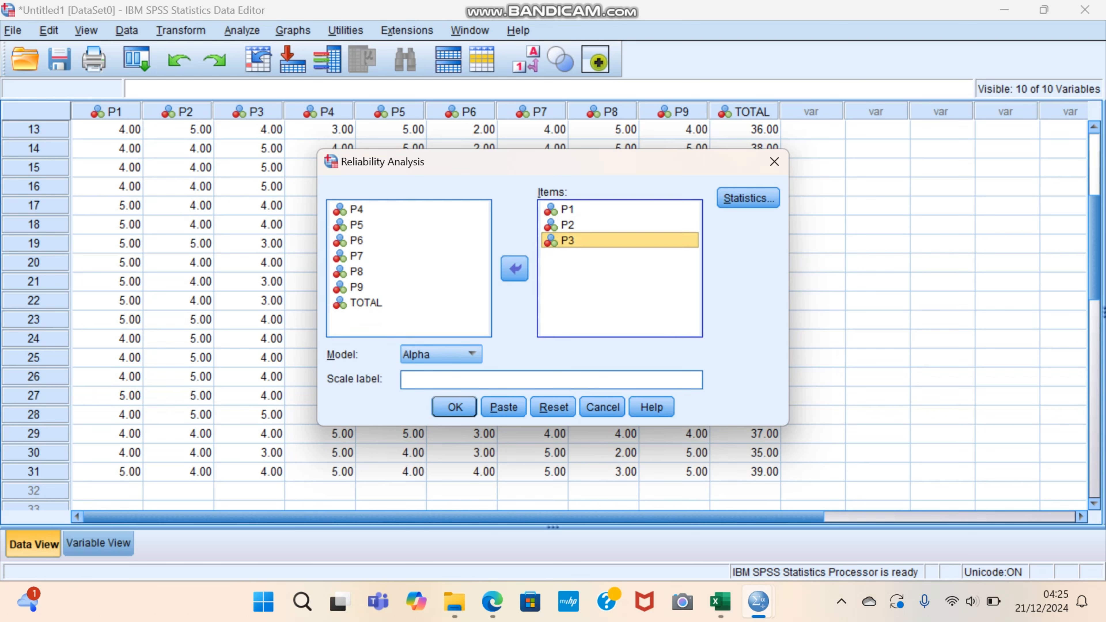
Add P4, P5 and P6 to the items of the reliability analysis
click(392, 210)
click(515, 268)
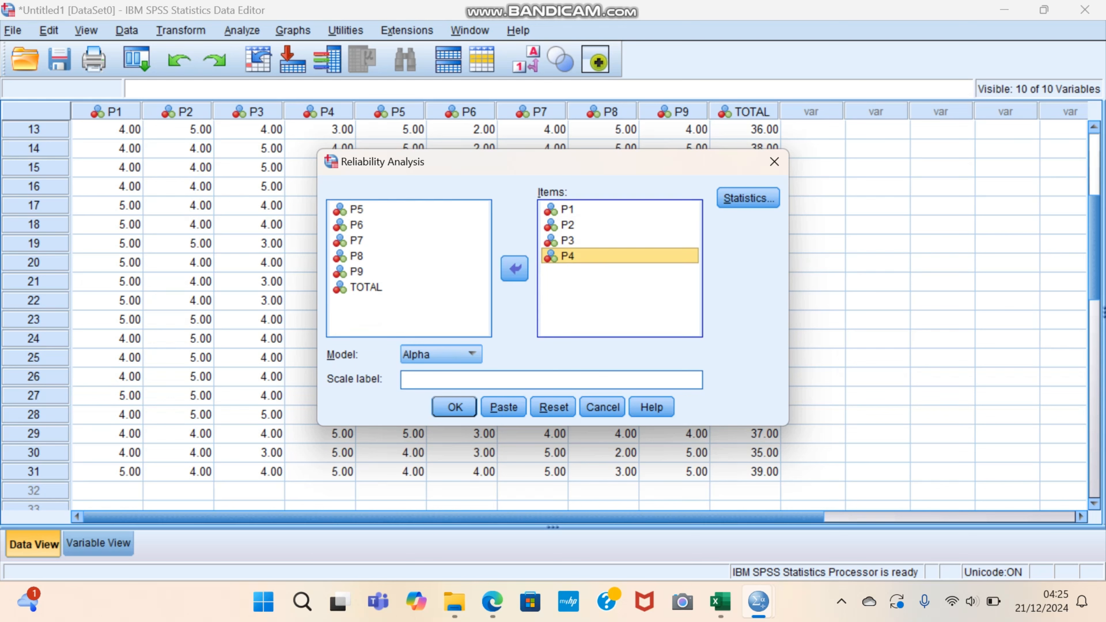
click(392, 210)
click(514, 269)
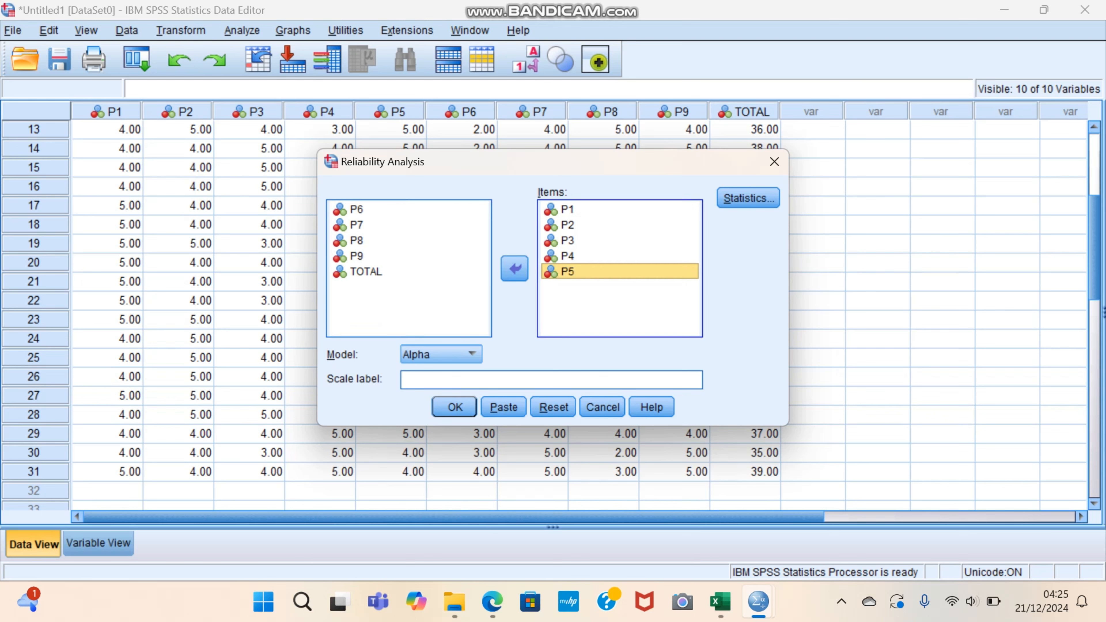
click(392, 210)
click(514, 269)
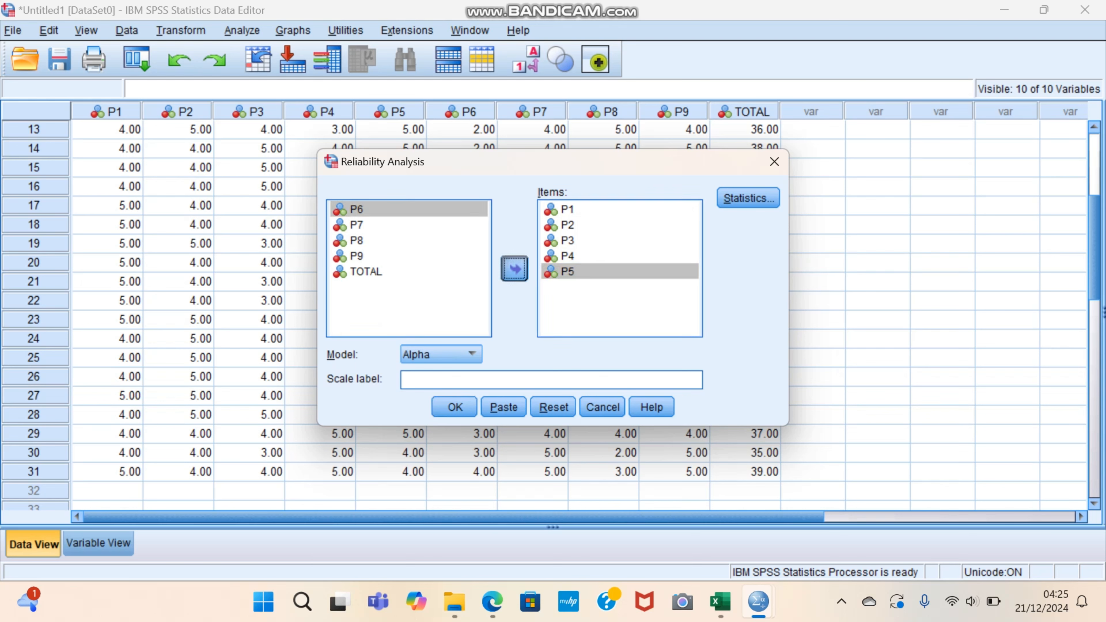
click(514, 269)
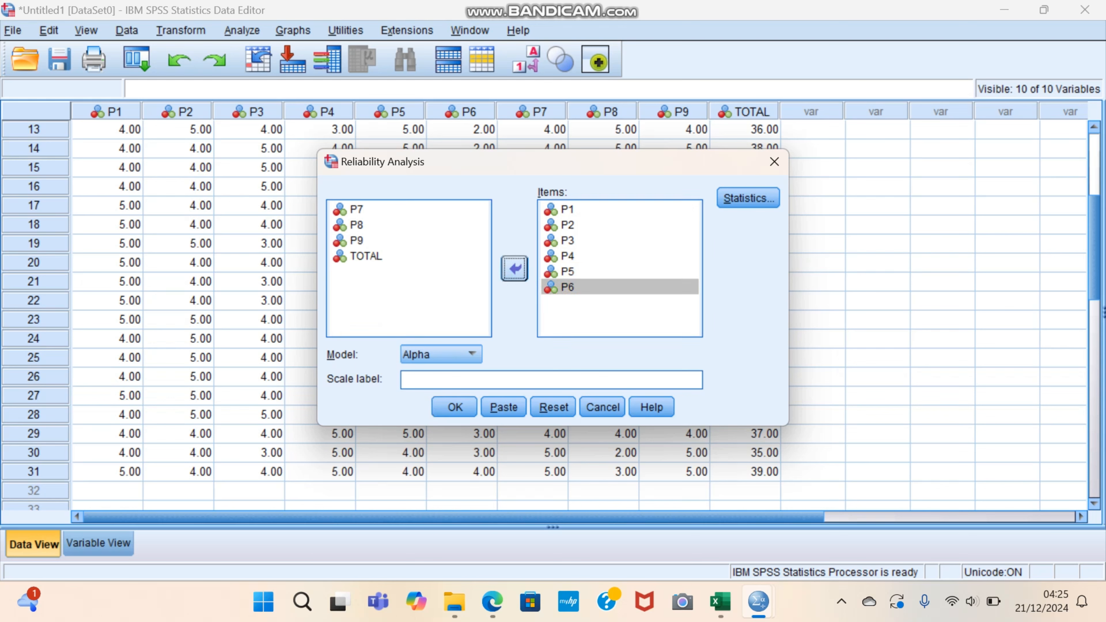
Add P7, P8 and P9 to the items, run the reliability analysis with the Alpha model, and review the Reliability Statistics output
click(392, 210)
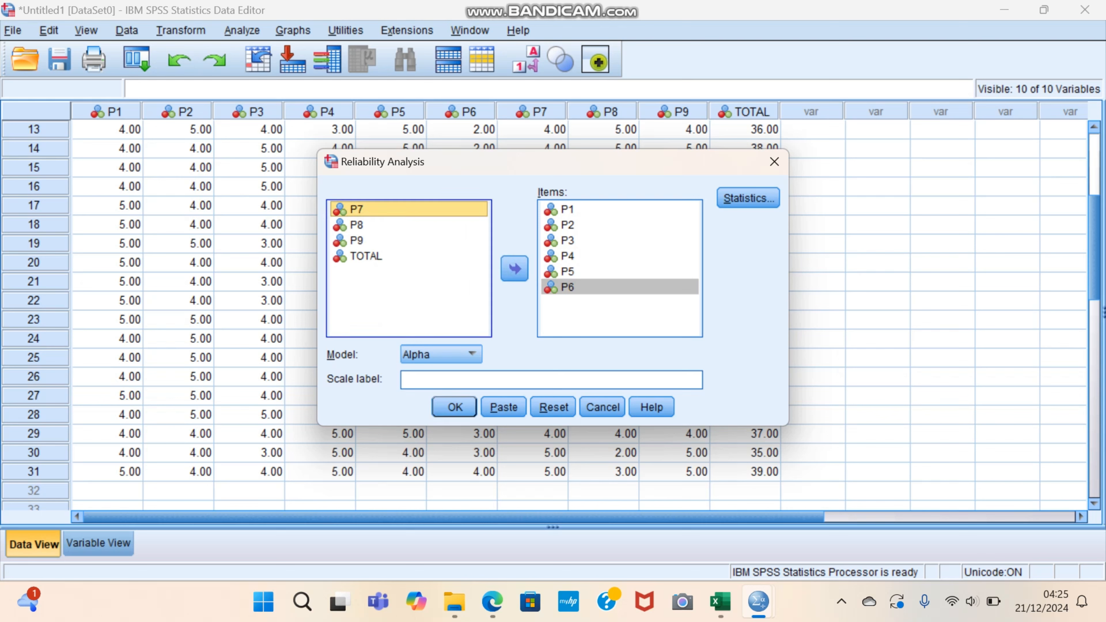
click(514, 269)
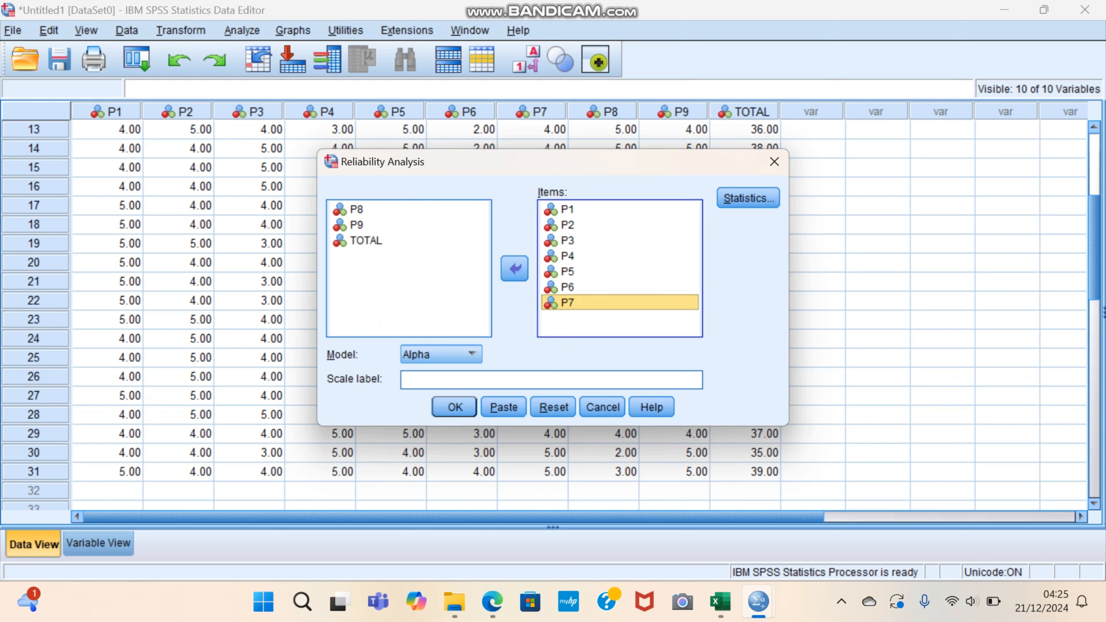
click(392, 210)
click(514, 269)
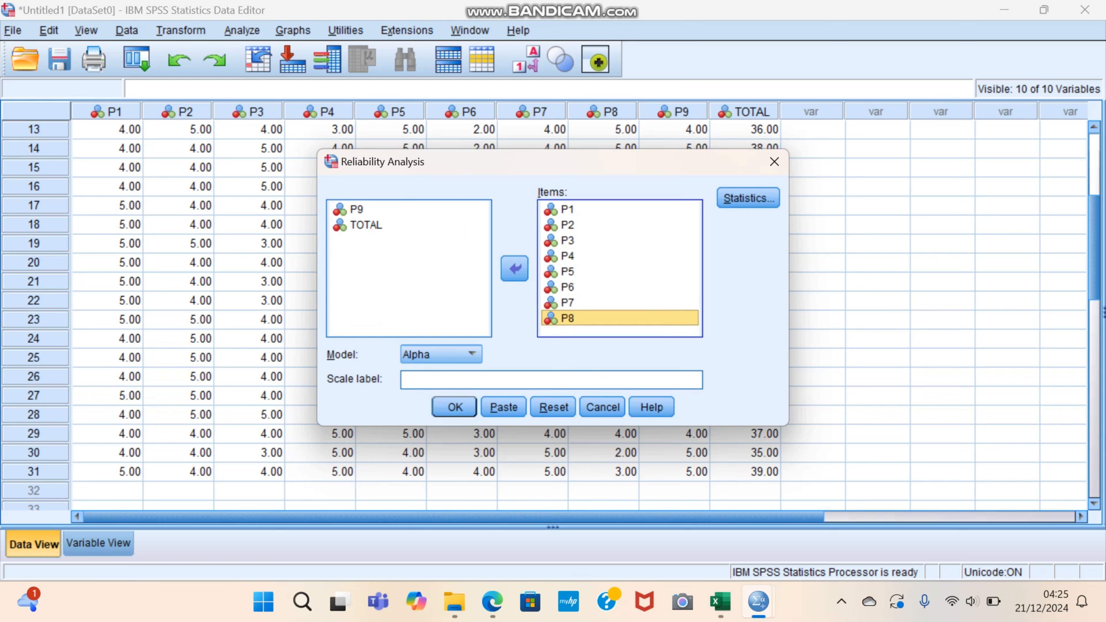
click(356, 209)
click(514, 268)
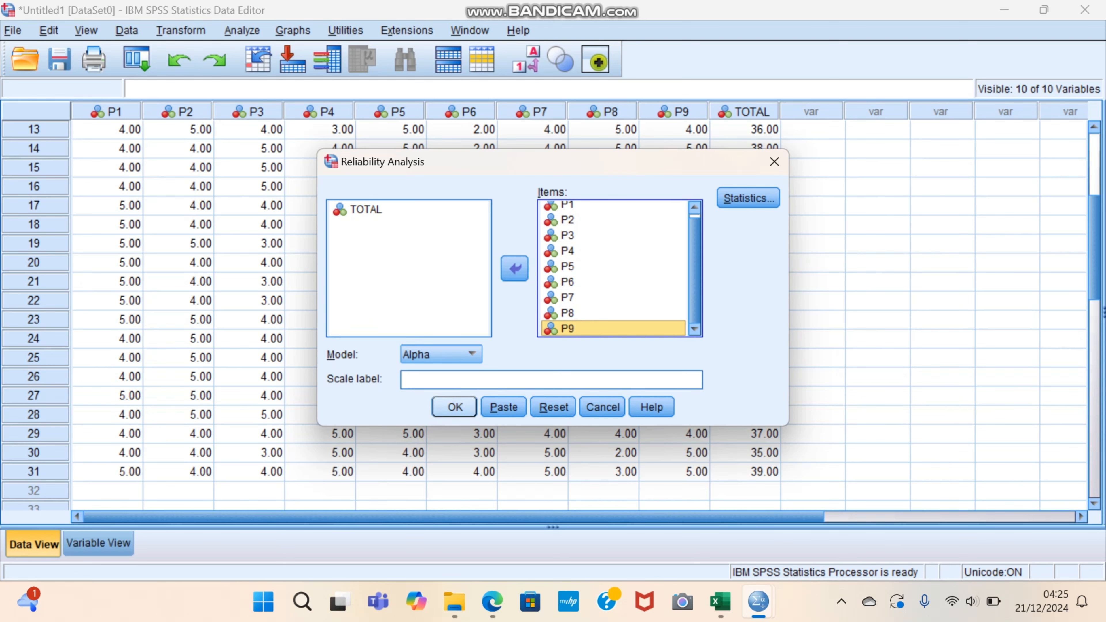
key(Return)
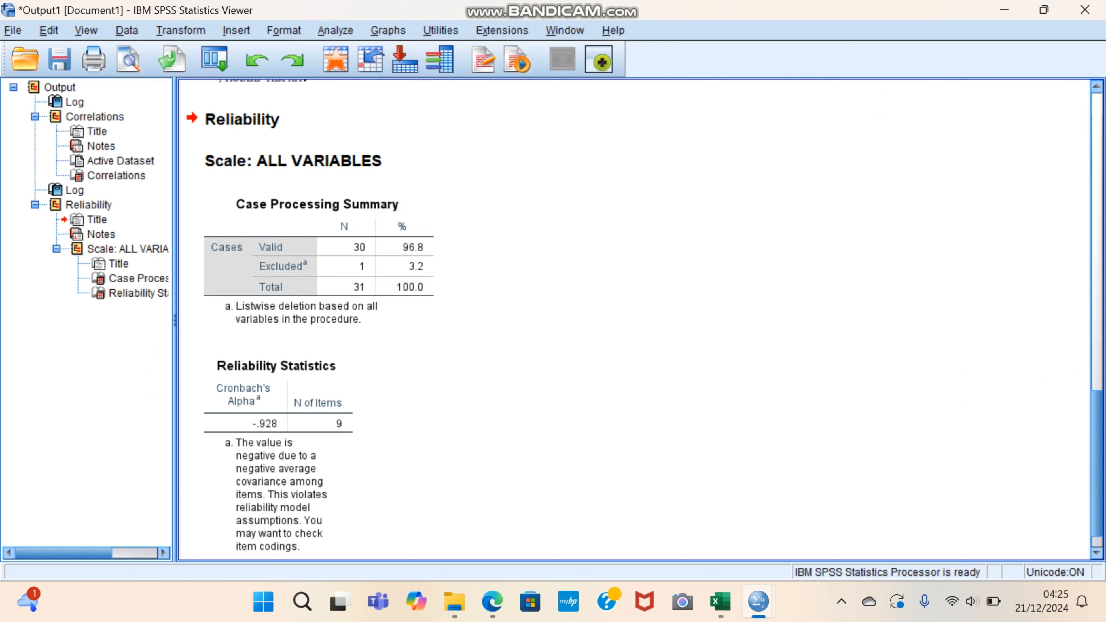
scroll(634, 320, down, 1)
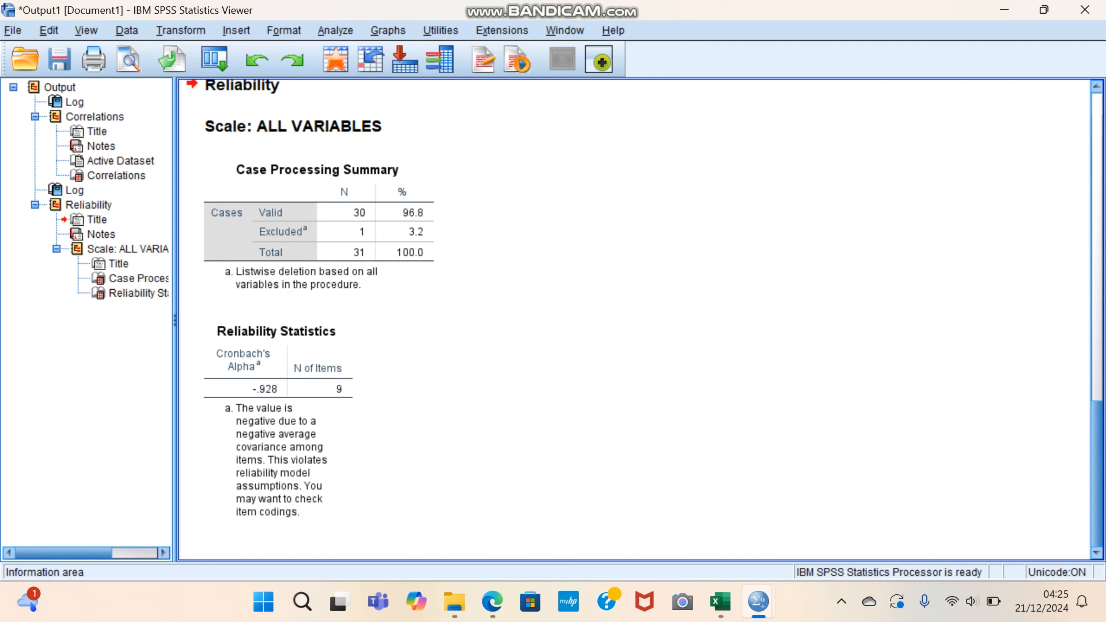
Switch to the Excel workbook and reduce the decimal places of the reliability result in cell C44 of Sheet1
click(720, 601)
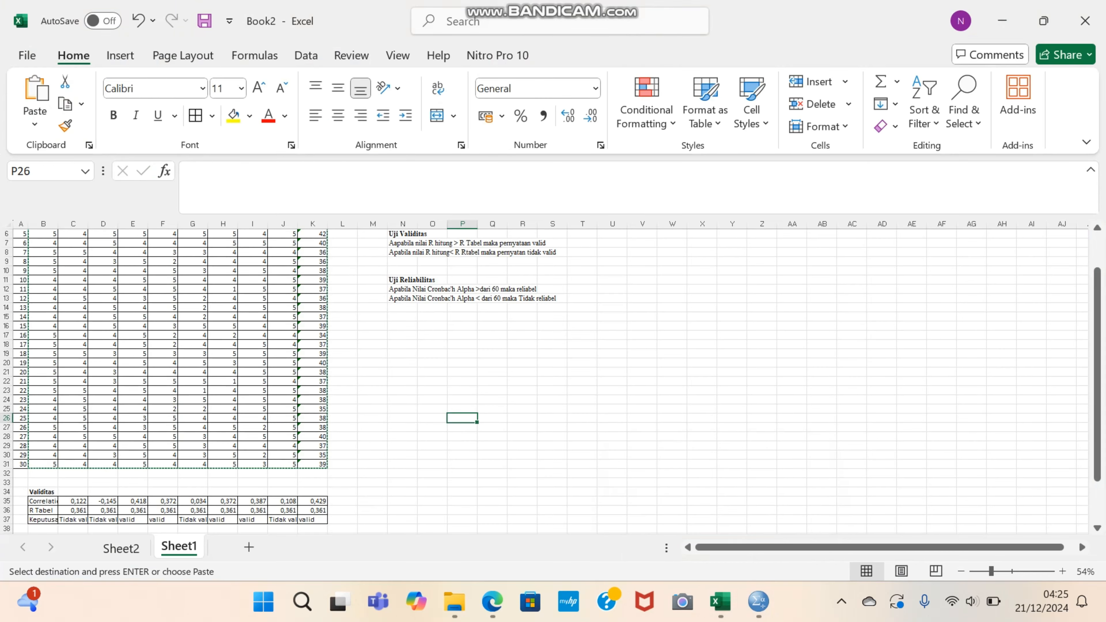
scroll(196, 381, down, 9)
scroll(551, 381, down, 1)
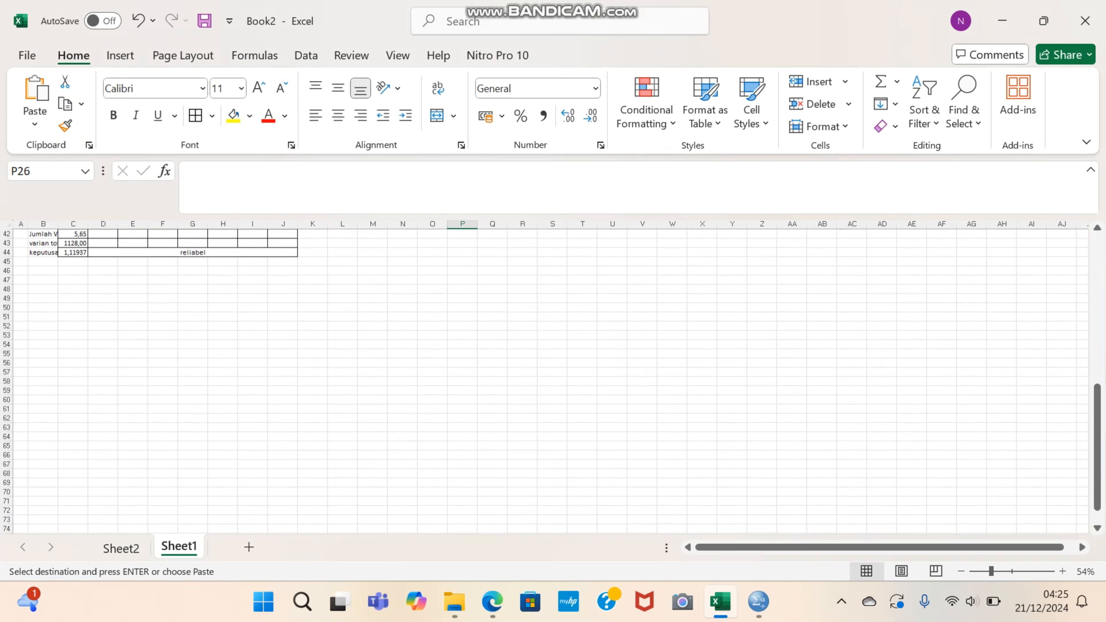
click(73, 252)
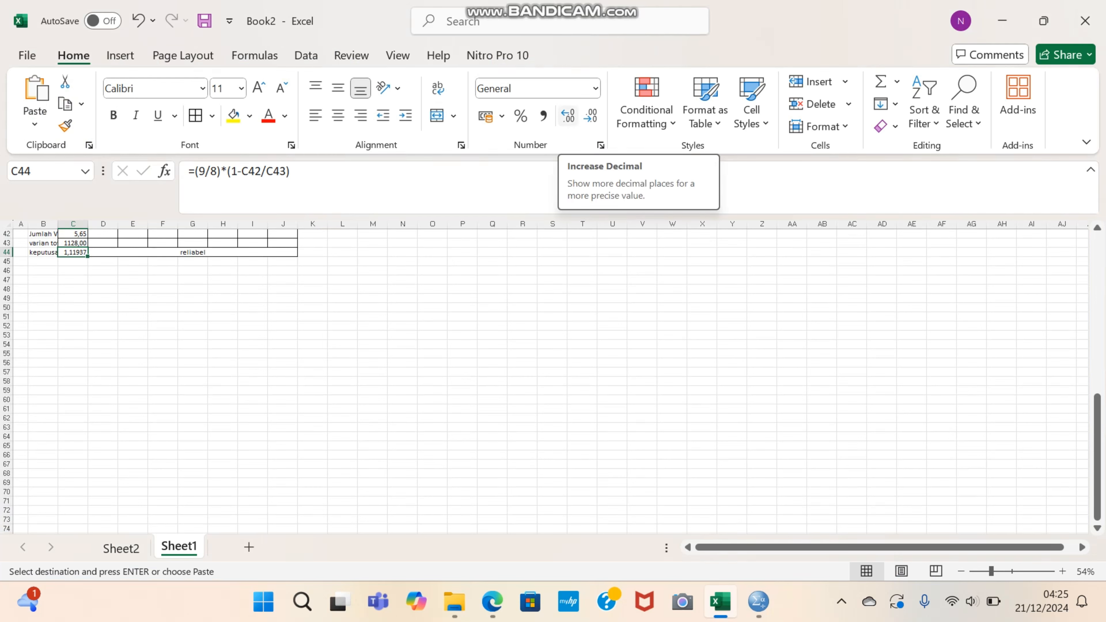
click(567, 115)
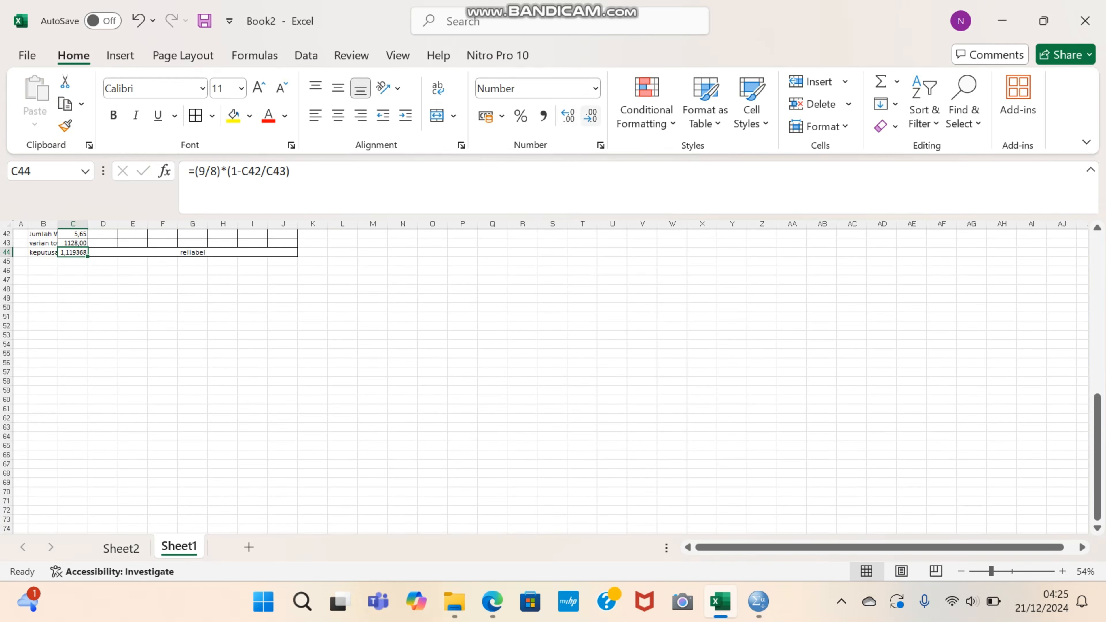
click(590, 115)
click(591, 115)
click(591, 115)
click(591, 115)
click(591, 115)
click(591, 115)
click(590, 115)
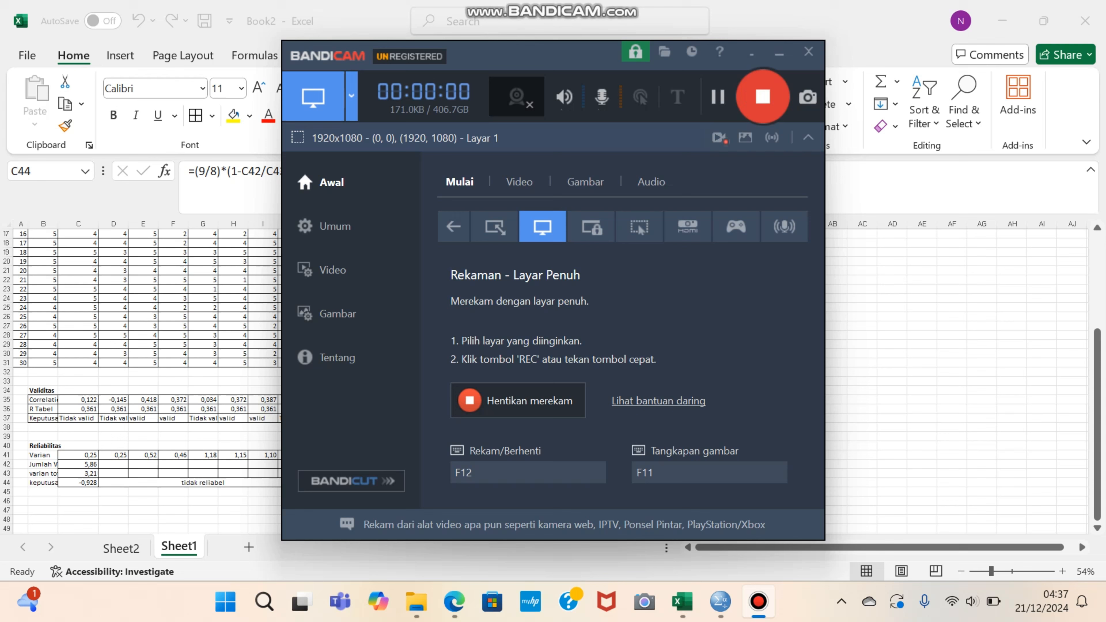
Switch to the SPSS output to compare its Cronbach's Alpha with the Excel reliability result, and return to the workbook
click(752, 53)
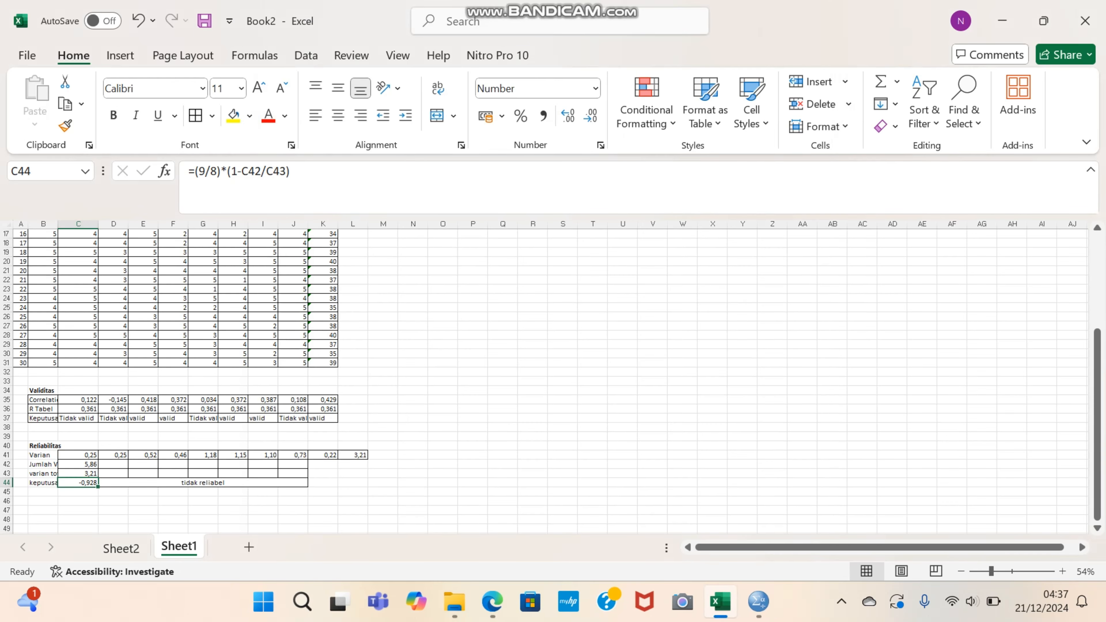
mouse_move(759, 602)
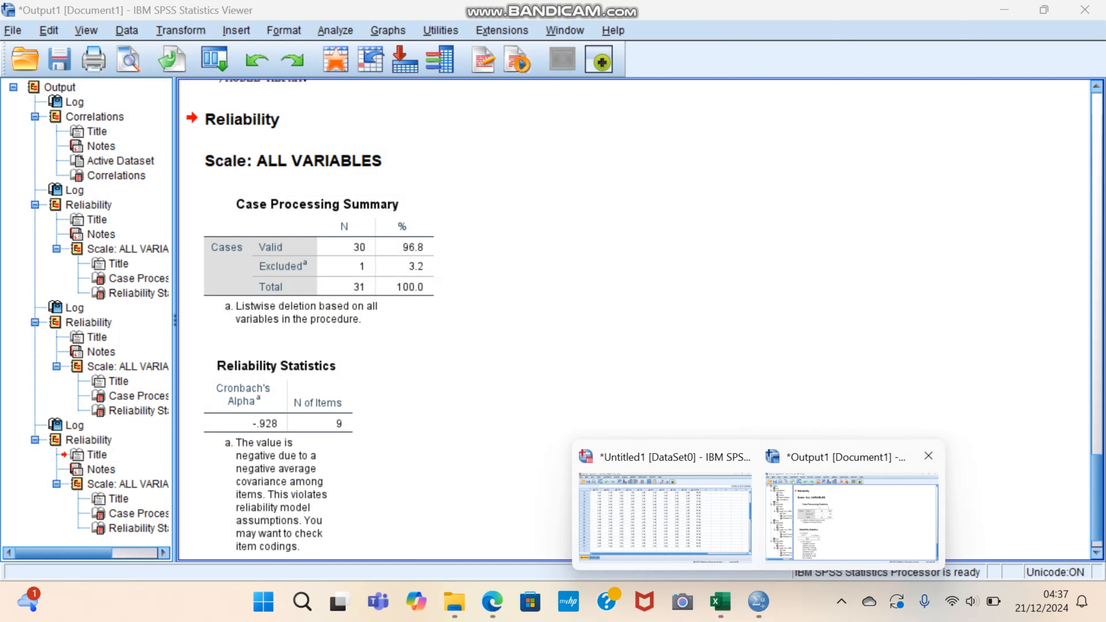
click(851, 516)
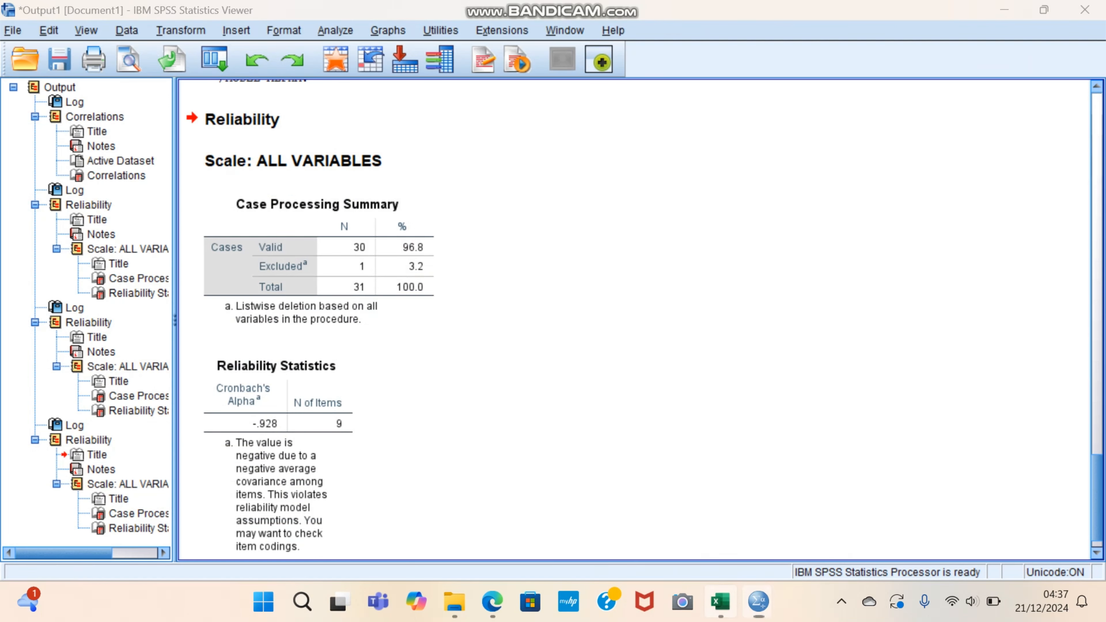
click(720, 601)
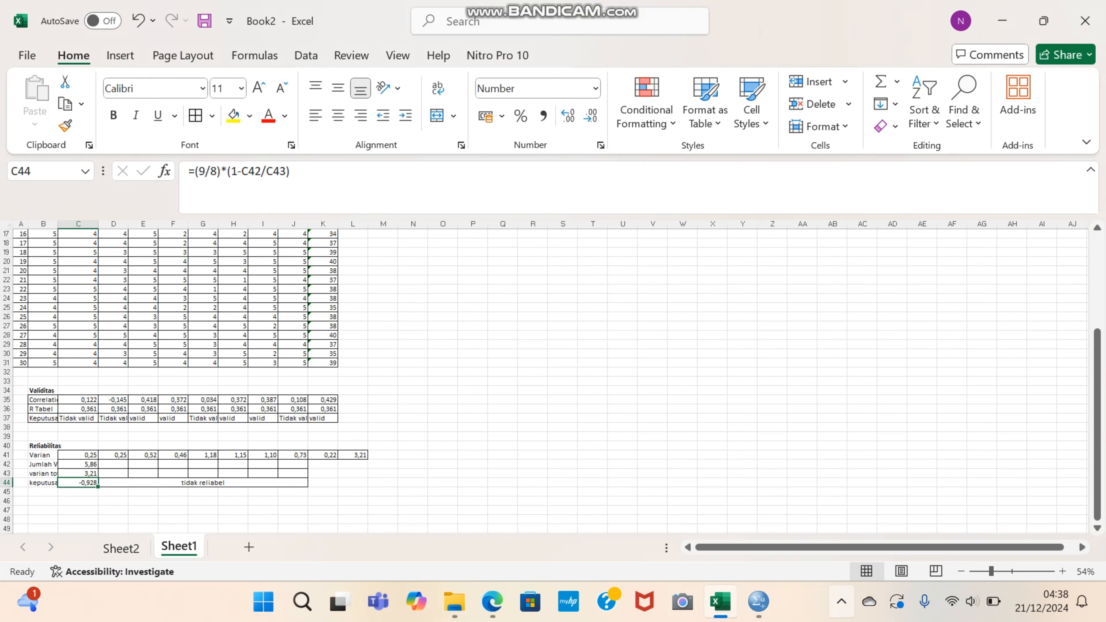
click(841, 602)
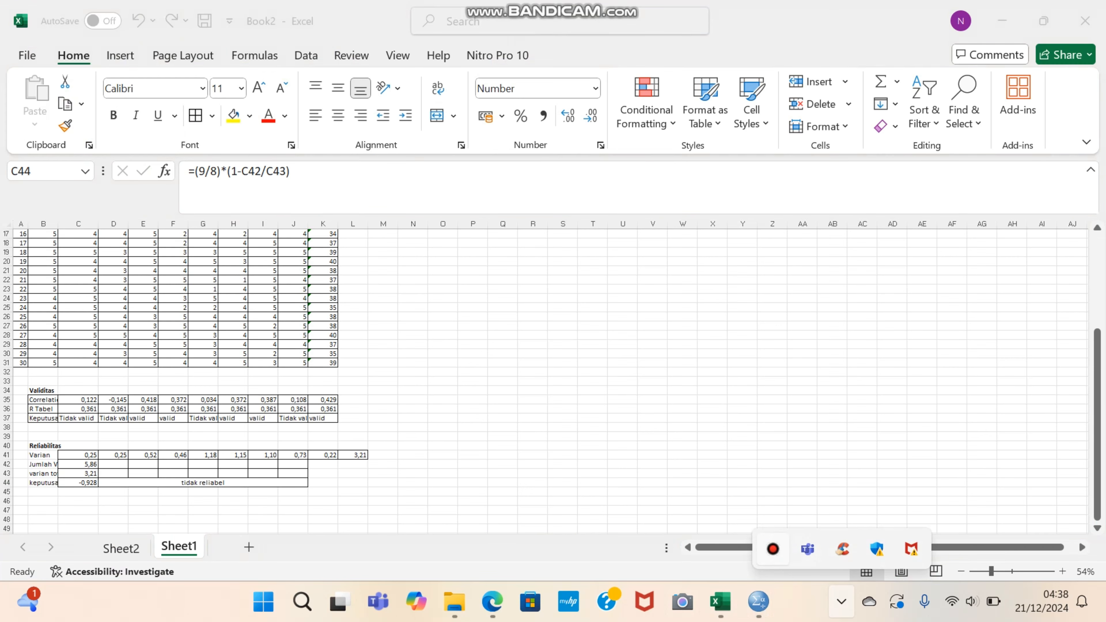